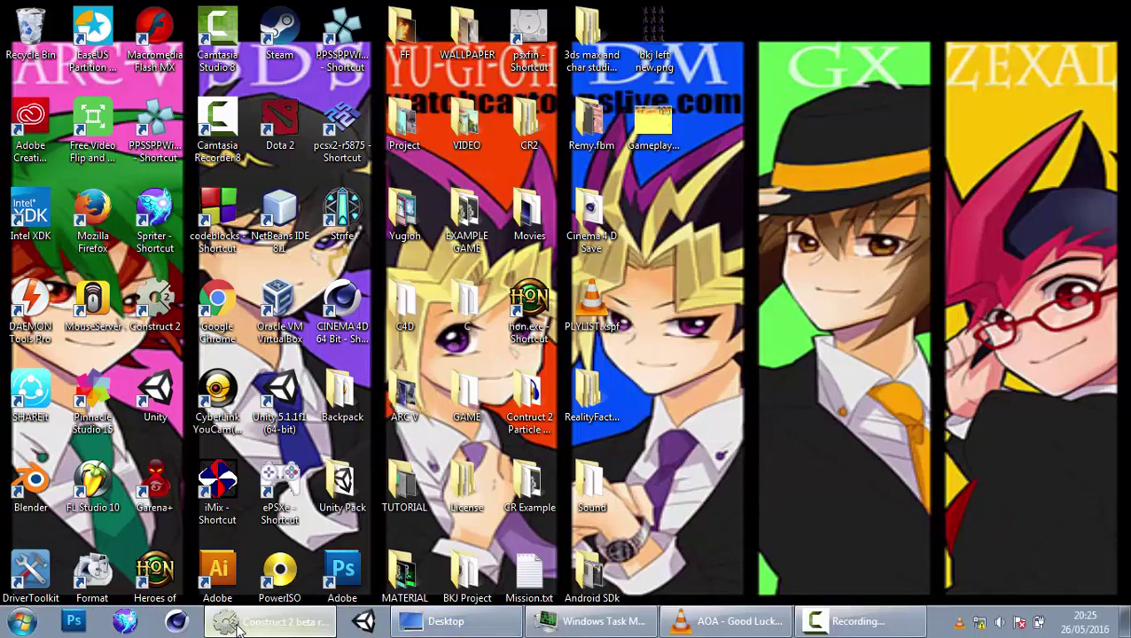
- Restore the Construct 2 r209 window from the taskbar
{"action": "left_click", "coordinate": [237, 625]}
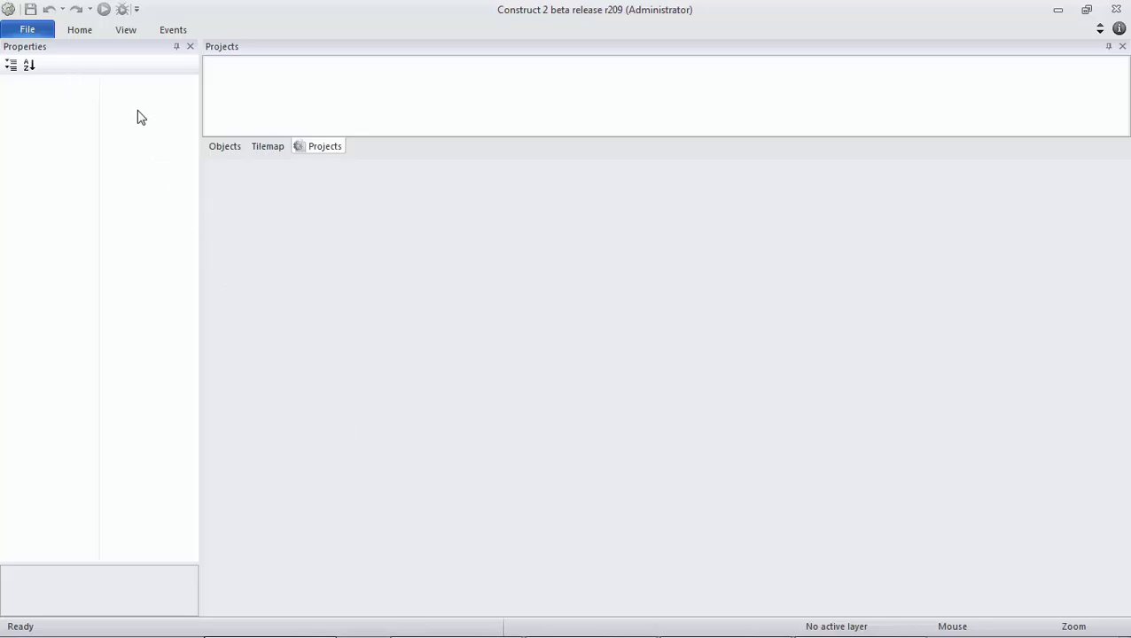
- Create a new empty project, giving Layout 1 and Event sheet 1
{"action": "left_click", "coordinate": [31, 31]}
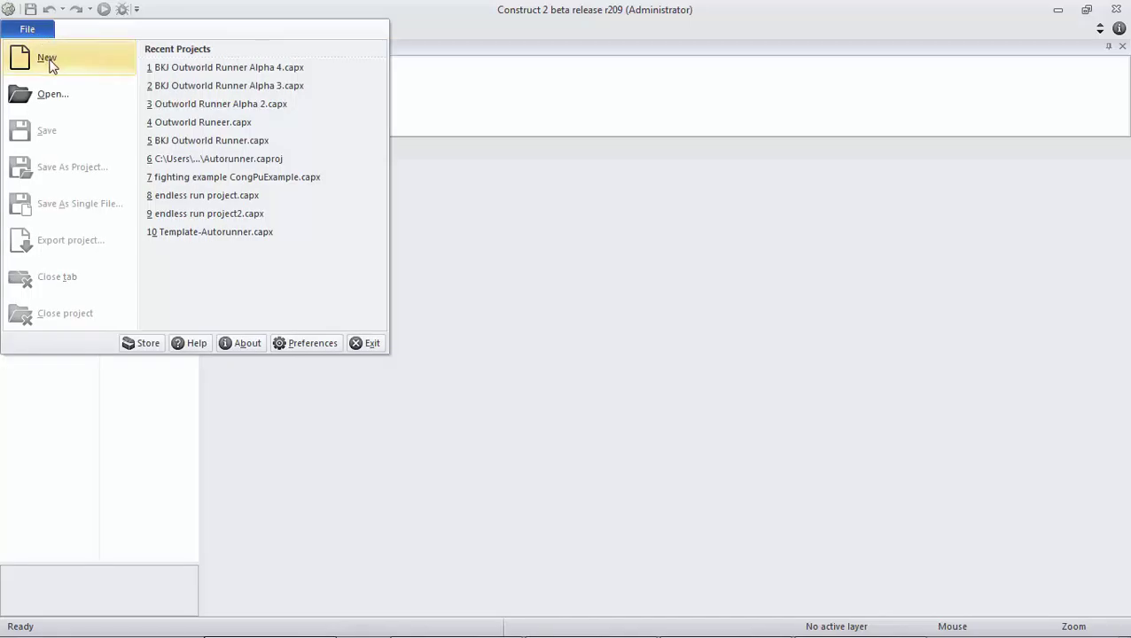
{"action": "left_click", "coordinate": [47, 61]}
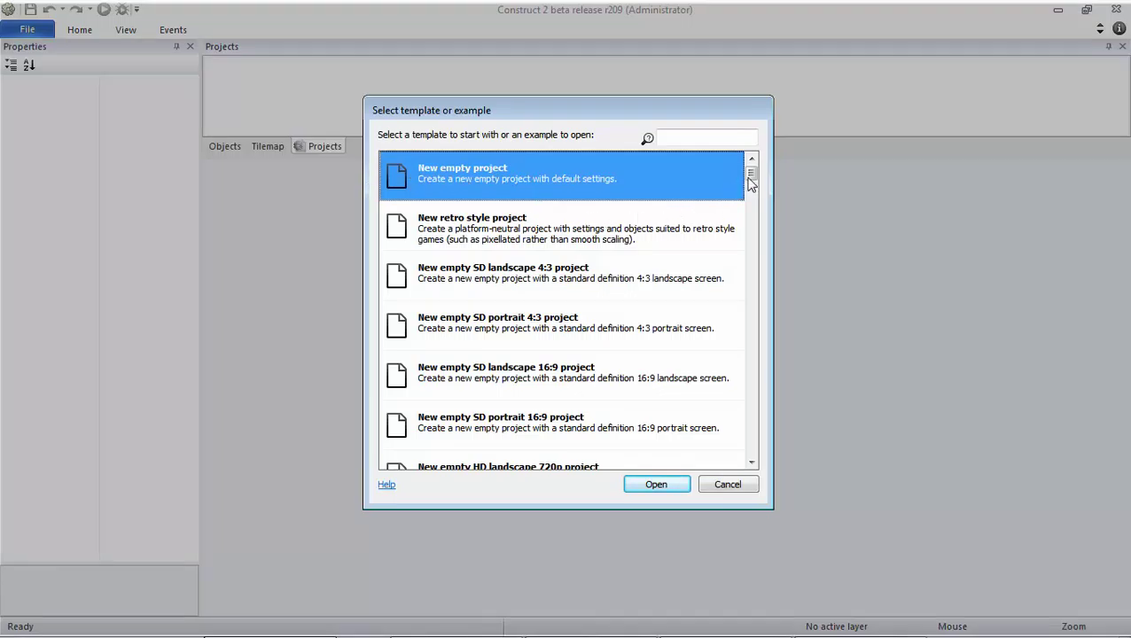
{"action": "mouse_move", "coordinate": [752, 181]}
{"action": "left_mouse_down"}
{"action": "mouse_move", "coordinate": [755, 221]}
{"action": "mouse_move", "coordinate": [751, 188]}
{"action": "left_mouse_up"}
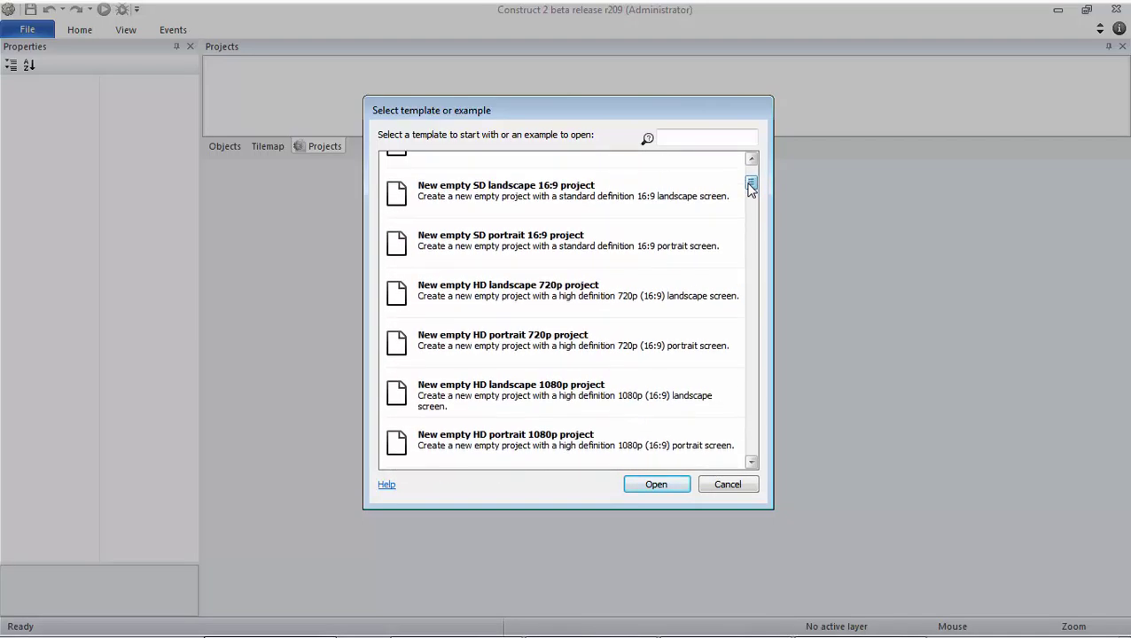
{"action": "left_click_drag", "start_coordinate": [752, 188], "coordinate": [750, 210]}
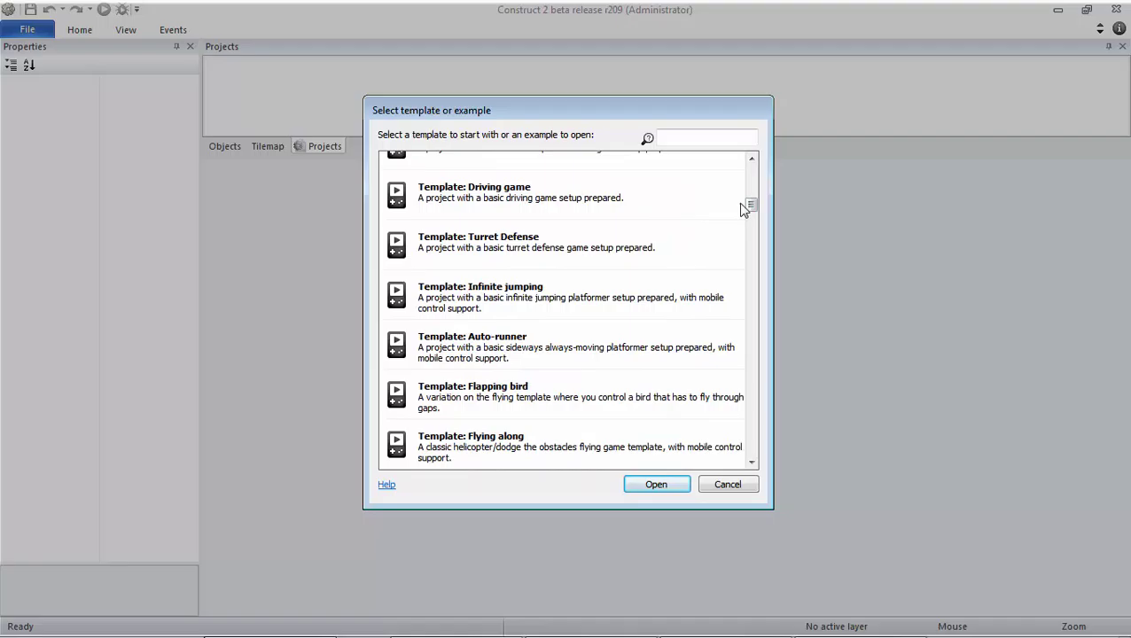
{"action": "left_click_drag", "start_coordinate": [750, 202], "coordinate": [750, 151]}
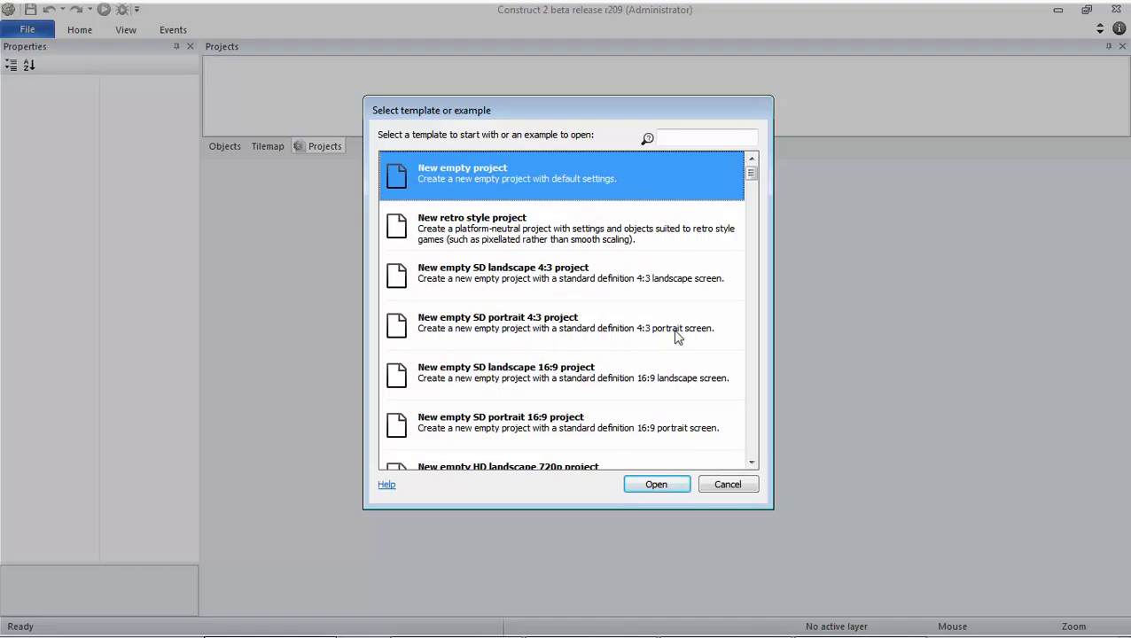
{"action": "left_click", "coordinate": [657, 488]}
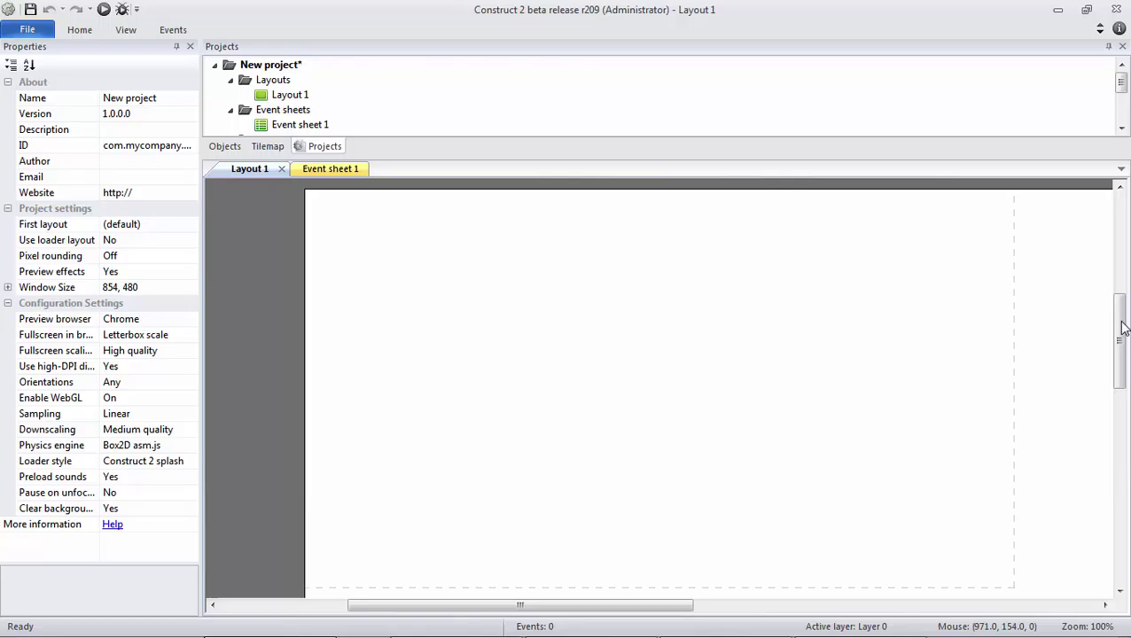
- Open the Insert New Object dialog from an empty spot on Layout 1
{"action": "scroll", "coordinate": [1121, 326], "scroll_direction": "down", "scroll_amount": 2}
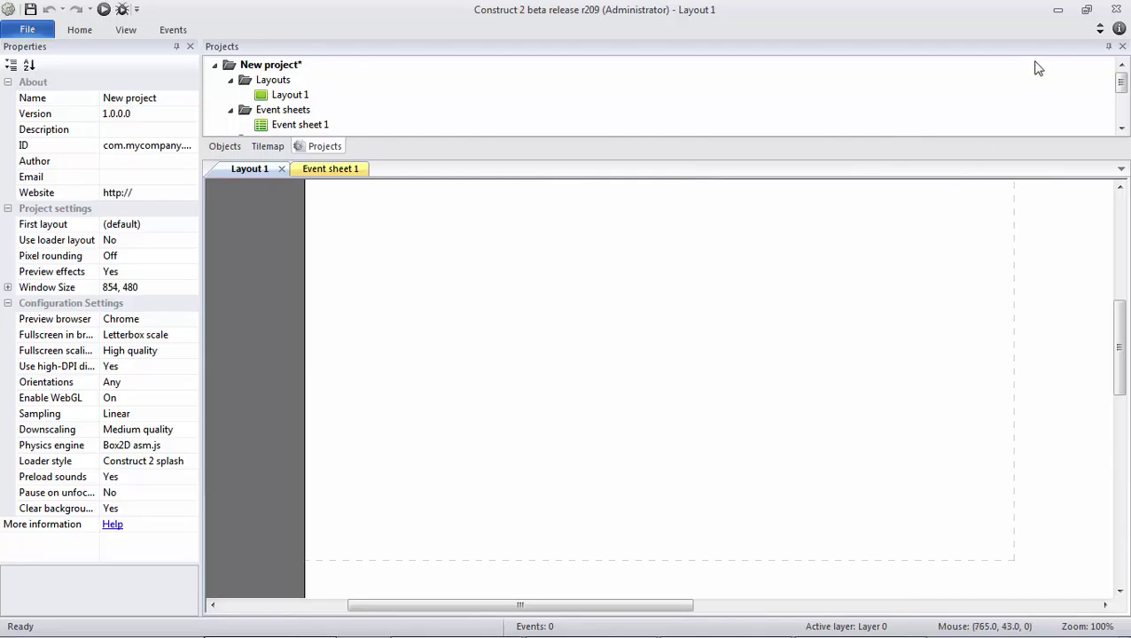
{"action": "double_click", "coordinate": [818, 297]}
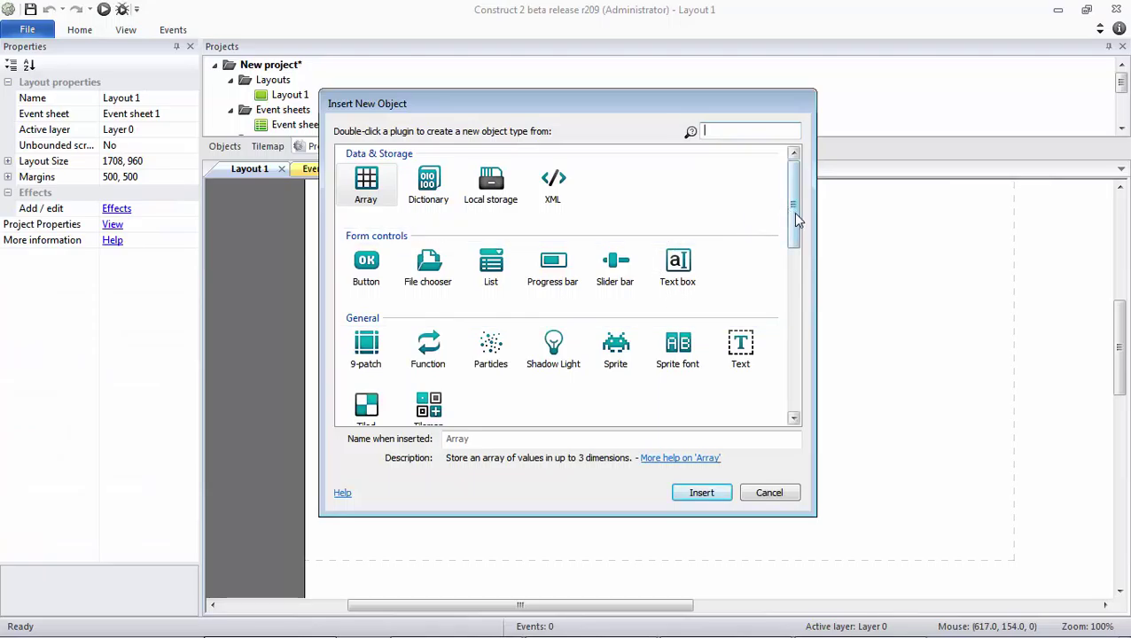
- Insert a Sprite object and place it on Layout 1
{"action": "mouse_move", "coordinate": [796, 219]}
{"action": "left_mouse_down"}
{"action": "mouse_move", "coordinate": [800, 391]}
{"action": "mouse_move", "coordinate": [803, 218]}
{"action": "left_mouse_up"}
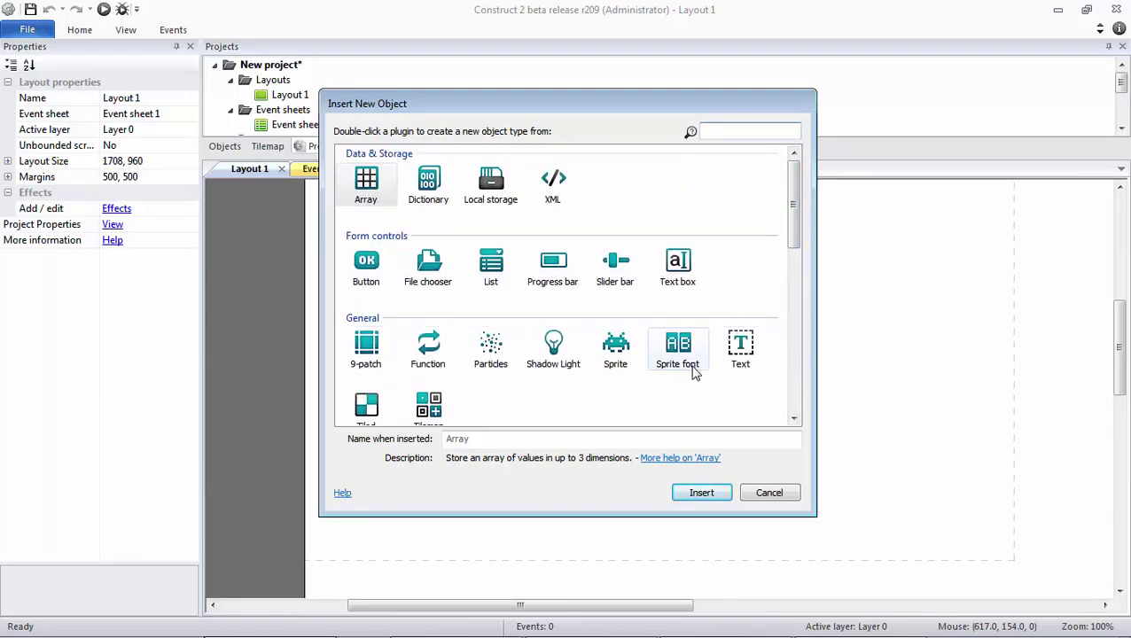
{"action": "left_click", "coordinate": [615, 347]}
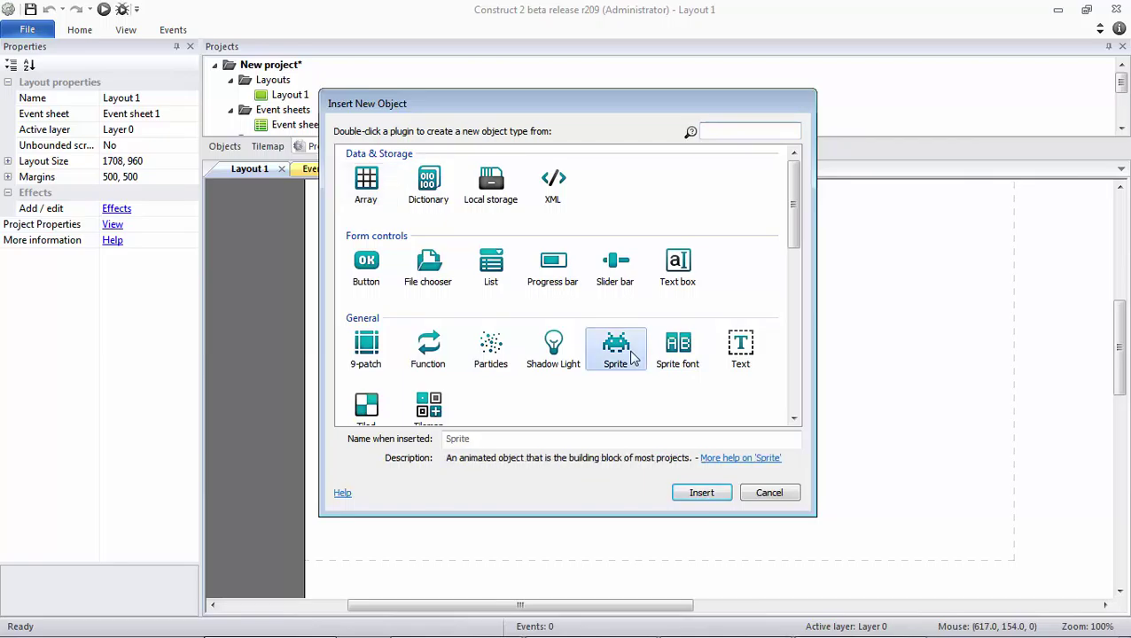
{"action": "left_click", "coordinate": [700, 496]}
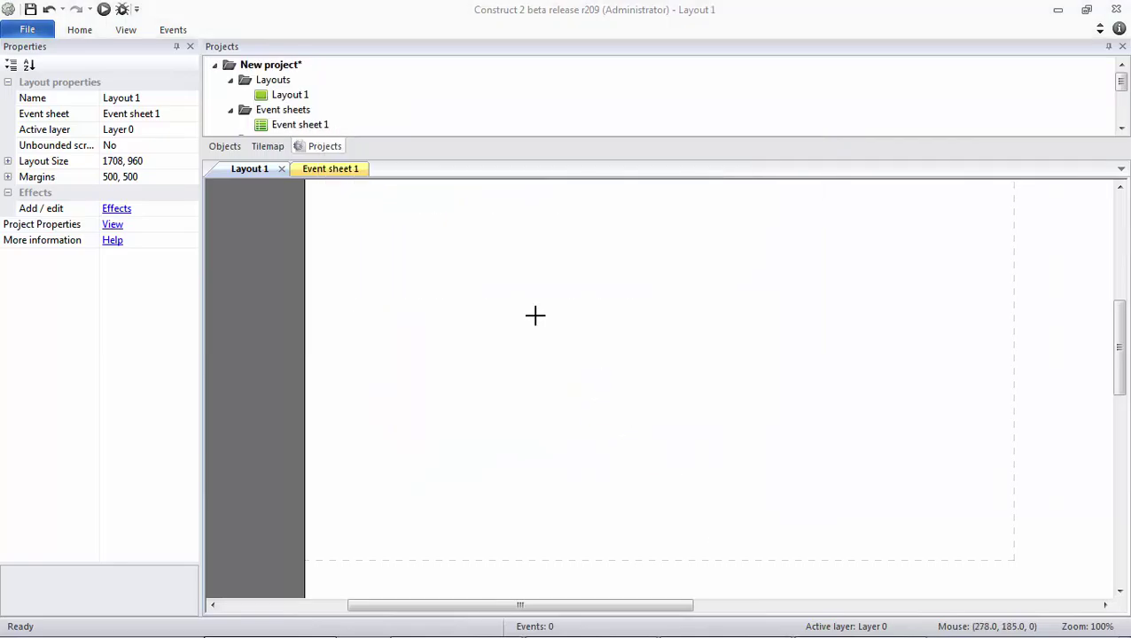
{"action": "left_click", "coordinate": [535, 315]}
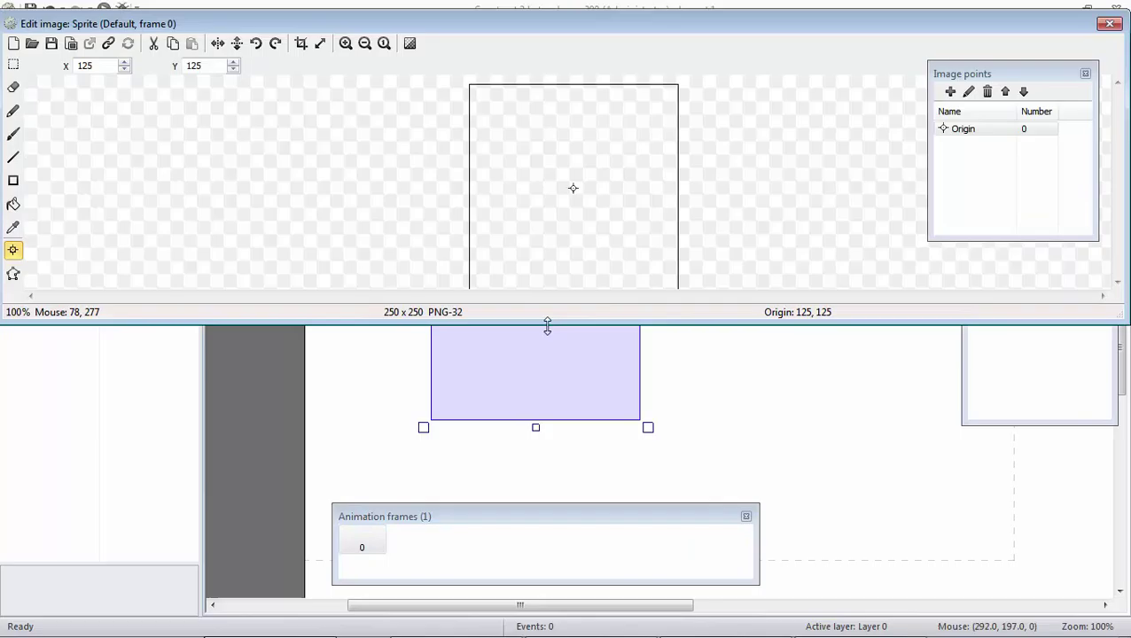
{"action": "left_click_drag", "start_coordinate": [547, 326], "coordinate": [577, 414]}
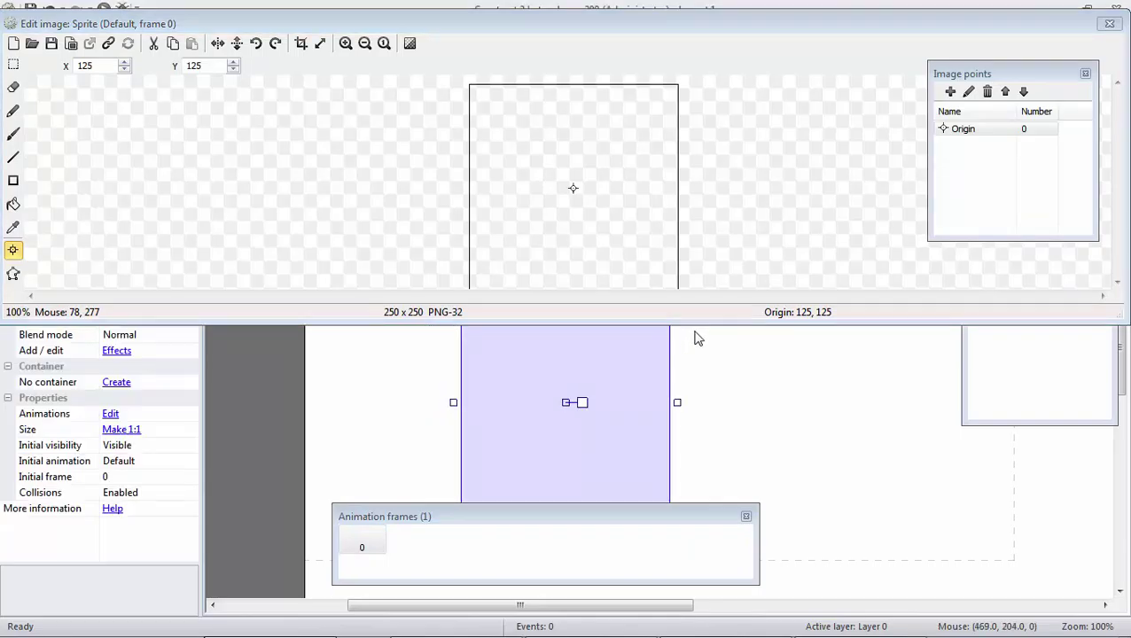
- Load Desktop\Gameplay-BG-005.png (1024 x 768 desert) as the sprite's image
{"action": "left_click_drag", "start_coordinate": [697, 321], "coordinate": [705, 515]}
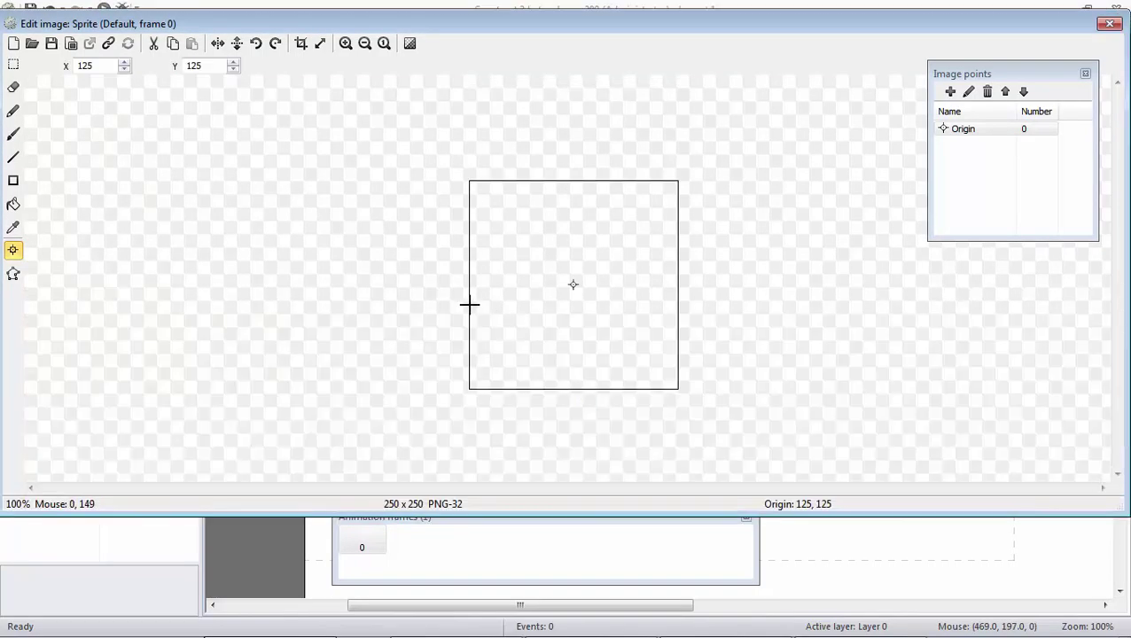
{"action": "left_click", "coordinate": [32, 44]}
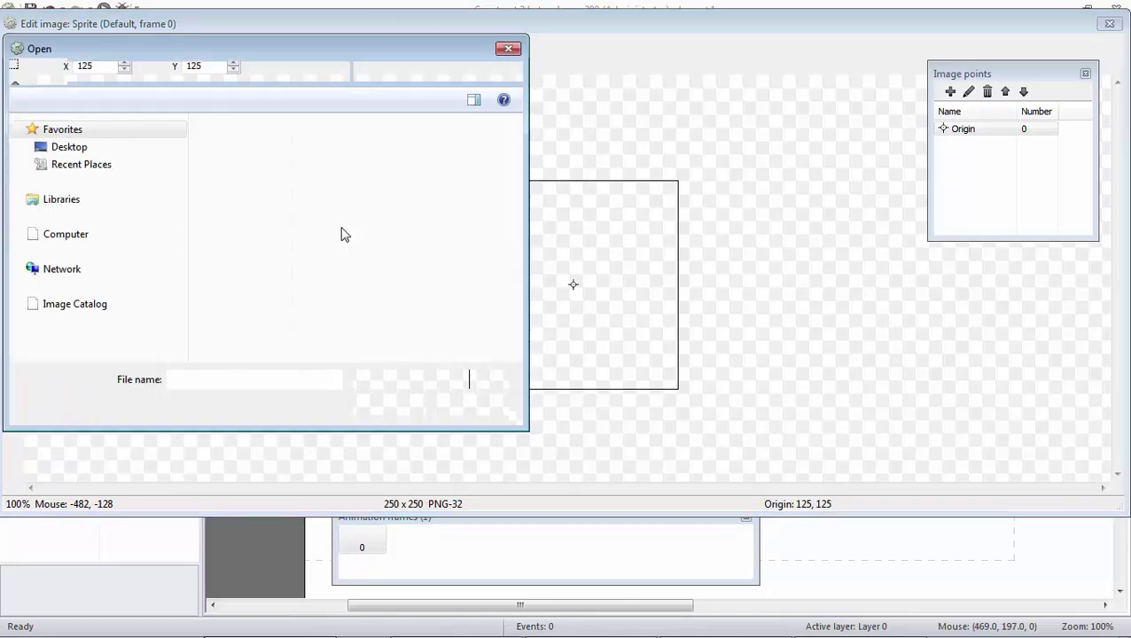
{"action": "left_click", "coordinate": [111, 148]}
{"action": "left_click_drag", "start_coordinate": [520, 202], "coordinate": [523, 339]}
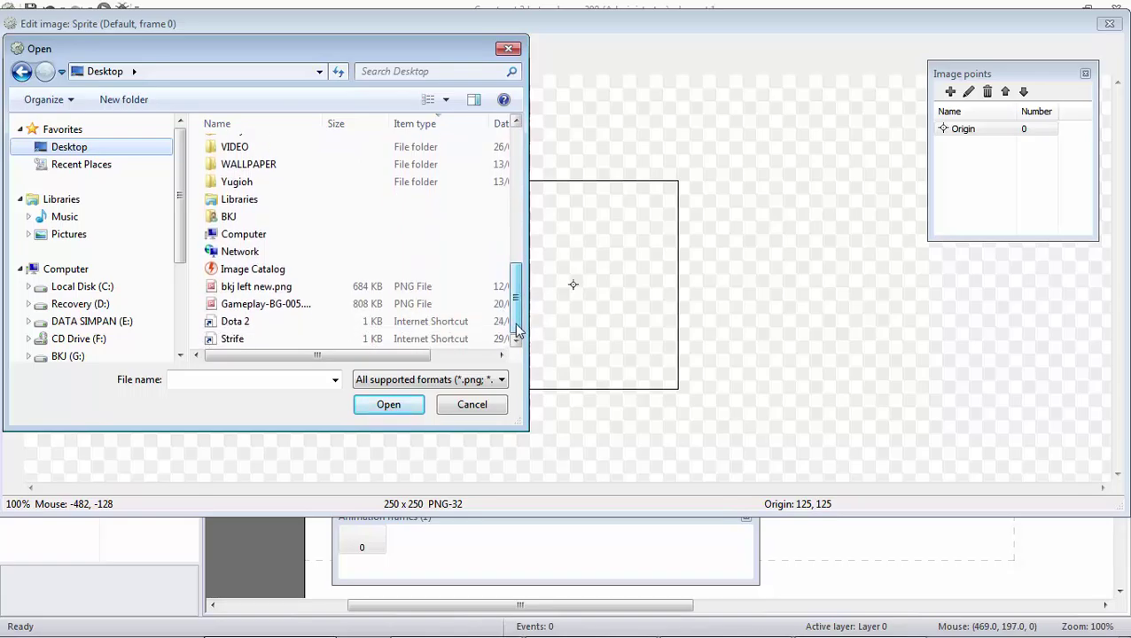
{"action": "left_click", "coordinate": [368, 310]}
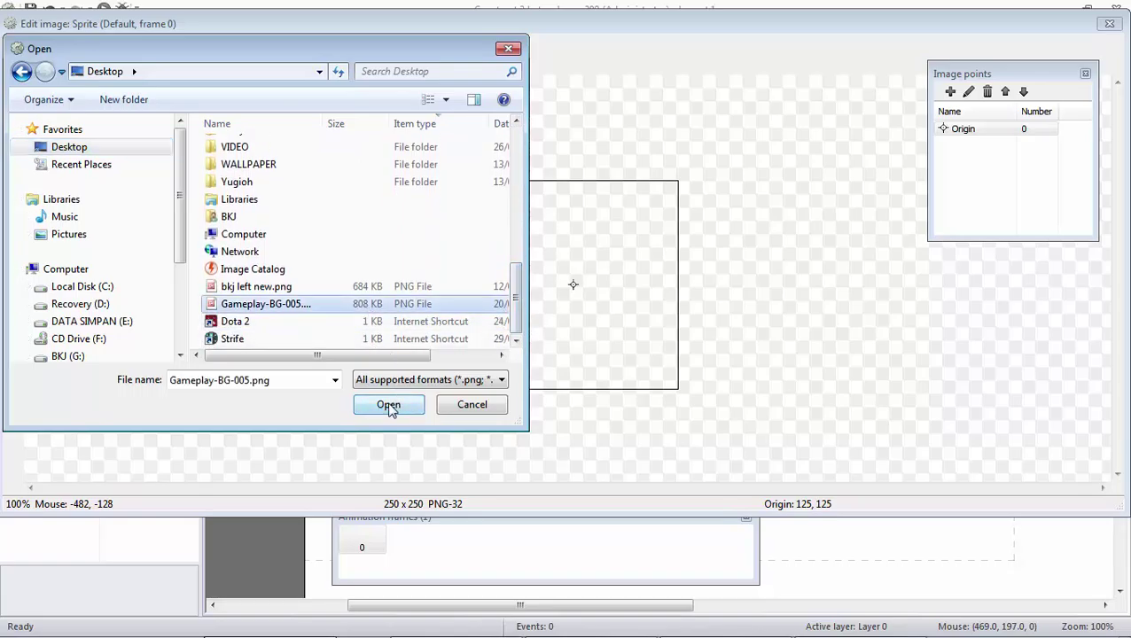
{"action": "left_click", "coordinate": [388, 406]}
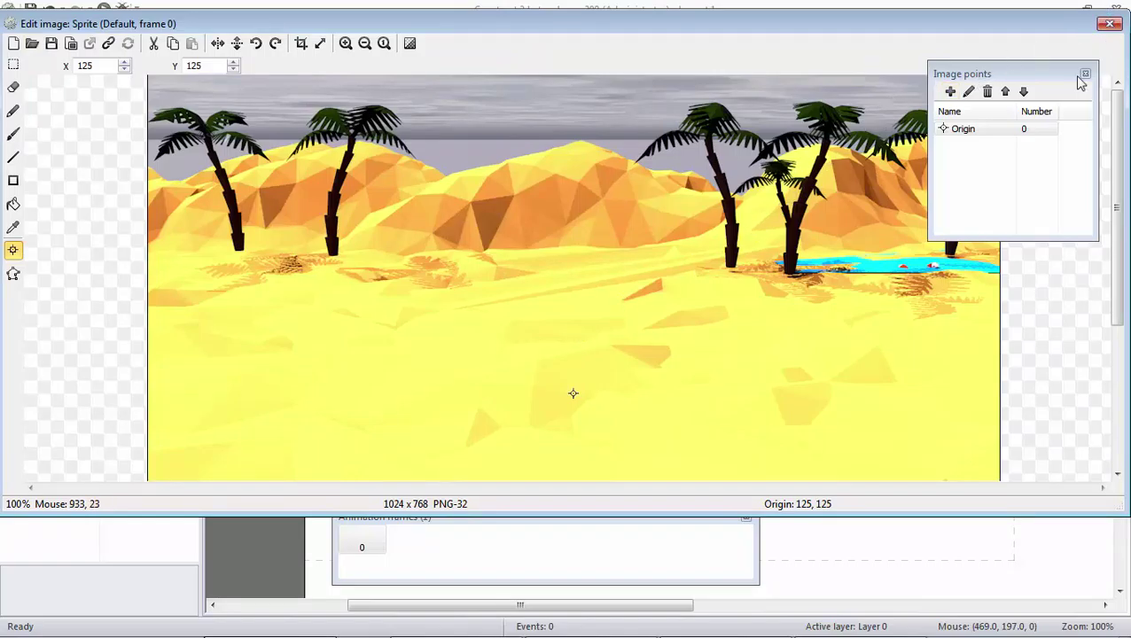
{"action": "left_click", "coordinate": [1113, 26]}
{"action": "left_click_drag", "start_coordinate": [817, 315], "coordinate": [833, 313]}
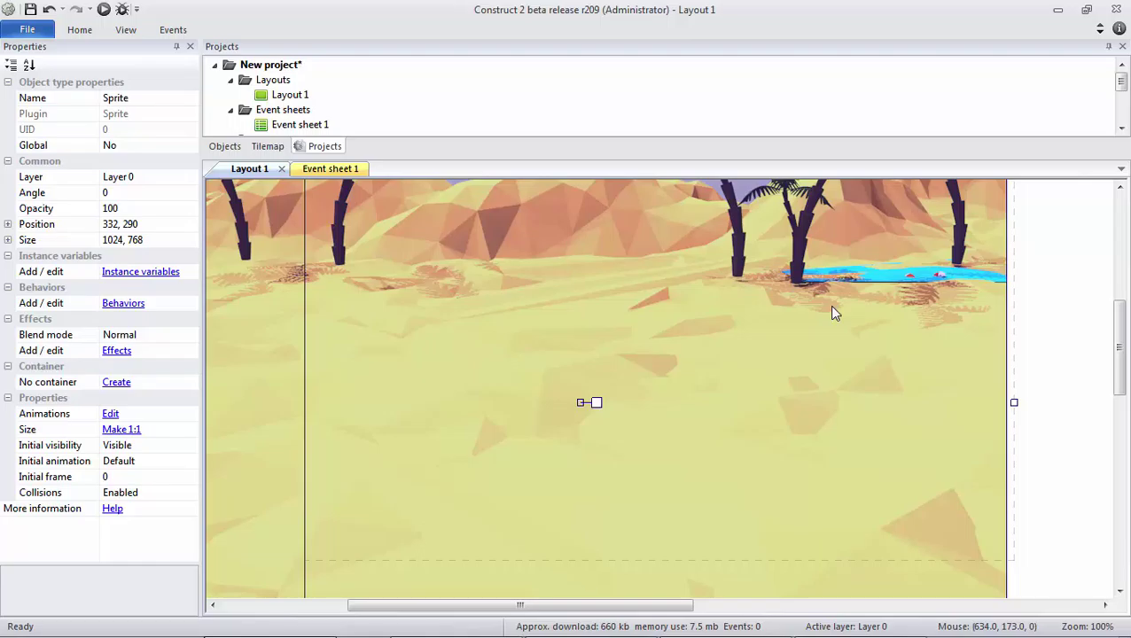
- Reposition the desert background and check the project's Window Size property
{"action": "scroll", "coordinate": [834, 312], "scroll_direction": "down", "scroll_amount": 8, "text": "ctrl"}
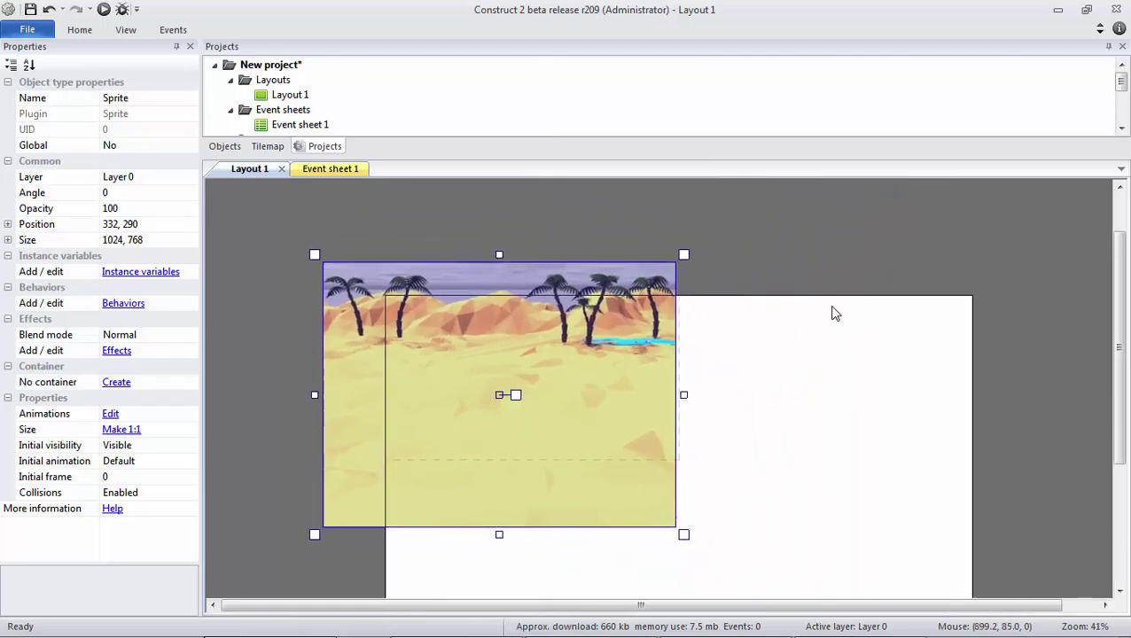
{"action": "left_click_drag", "start_coordinate": [620, 381], "coordinate": [656, 372]}
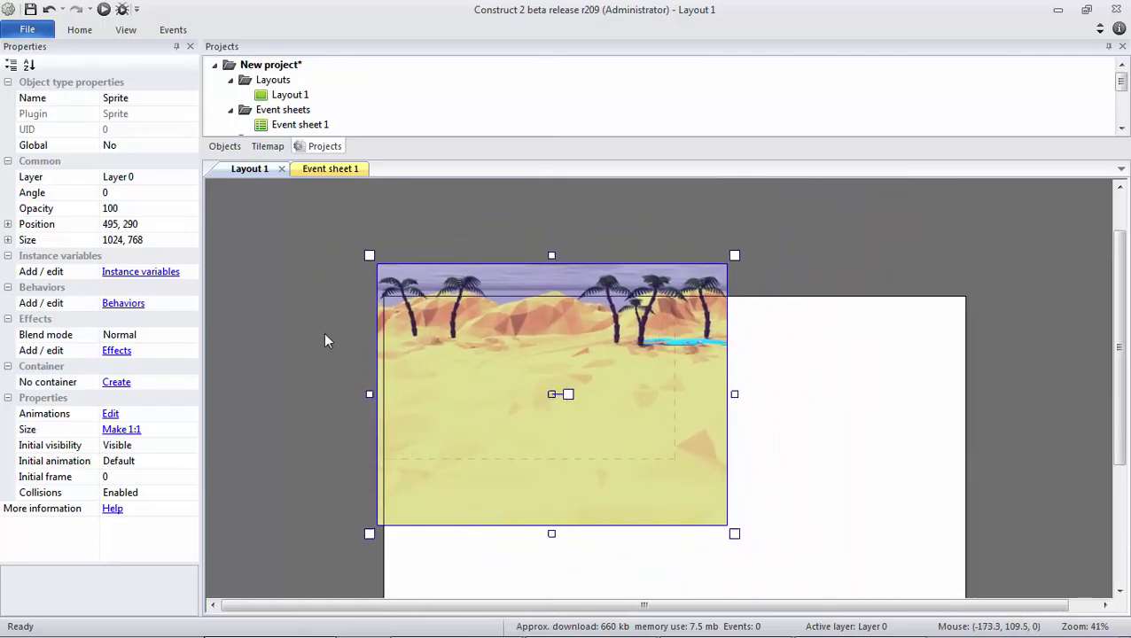
{"action": "left_click_drag", "start_coordinate": [619, 489], "coordinate": [724, 458]}
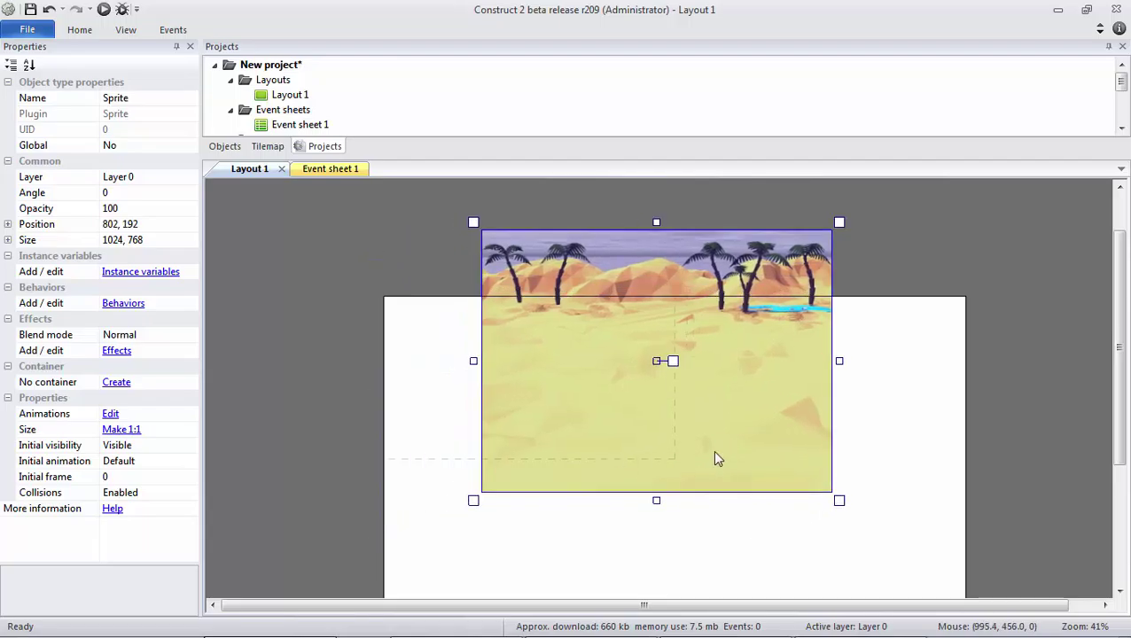
{"action": "left_click", "coordinate": [338, 420]}
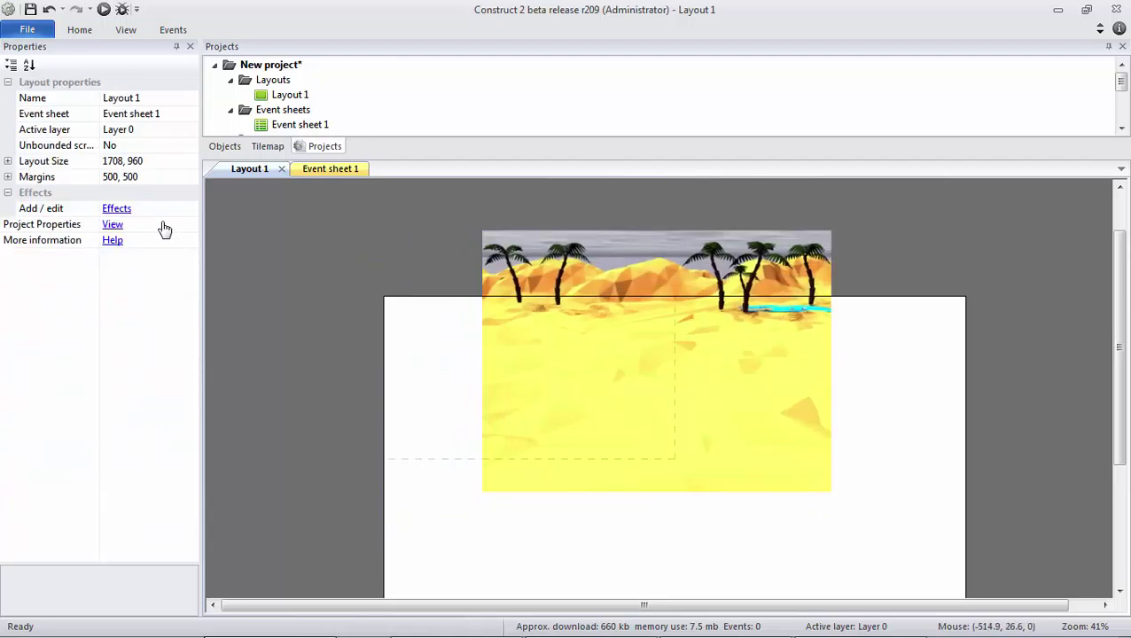
{"action": "left_click", "coordinate": [112, 227]}
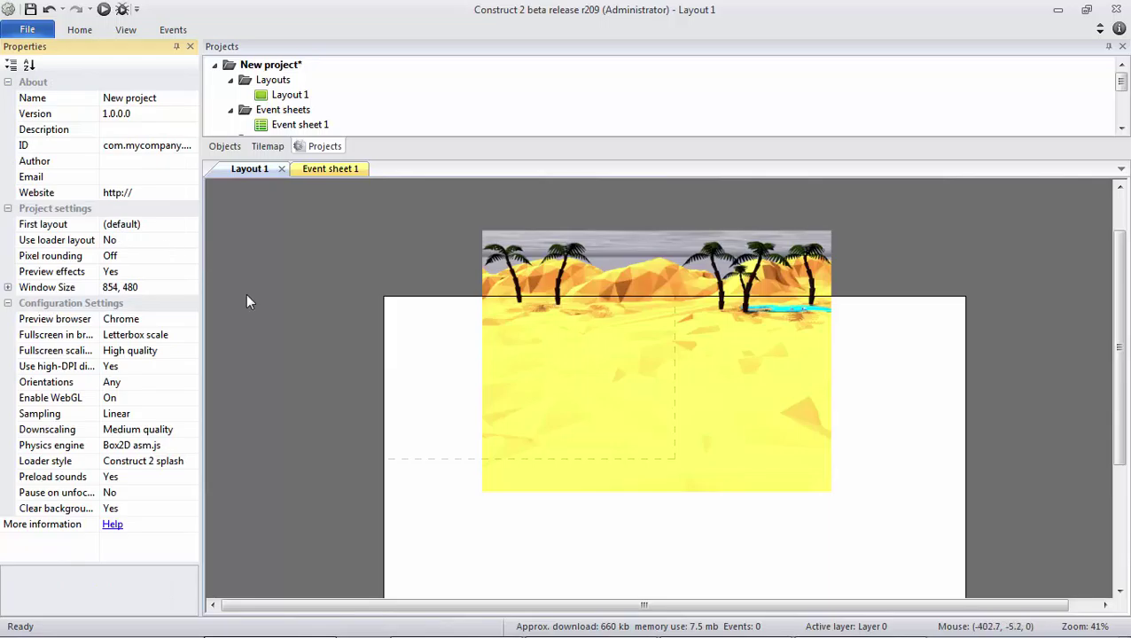
{"action": "left_click", "coordinate": [177, 289]}
{"action": "key", "text": "ctrl+c"}
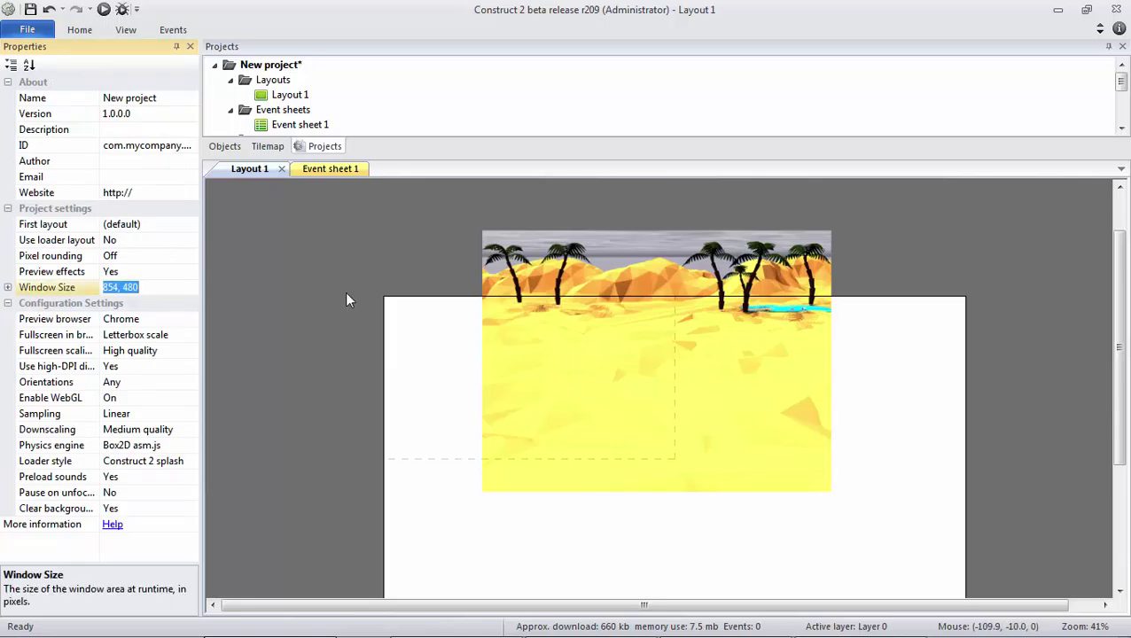
- Resize the desert background to 854 x 480 and move it to the layout's top-left corner
{"action": "left_click", "coordinate": [575, 307]}
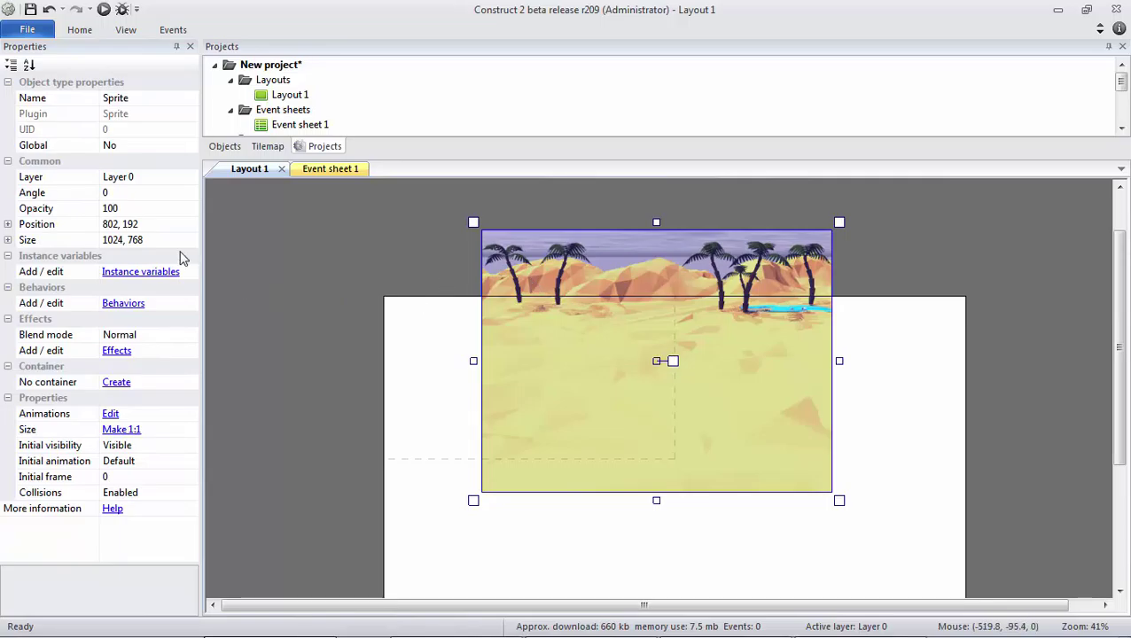
{"action": "left_click", "coordinate": [180, 255]}
{"action": "left_click", "coordinate": [176, 245]}
{"action": "key", "text": "ctrl+v"}
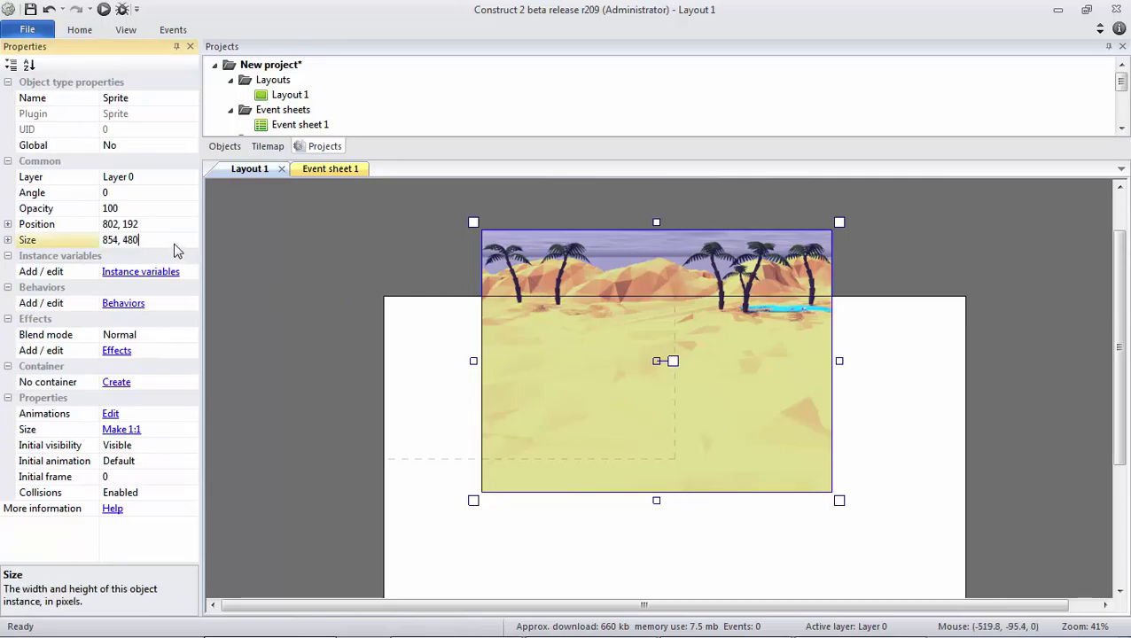
{"action": "left_click", "coordinate": [360, 339]}
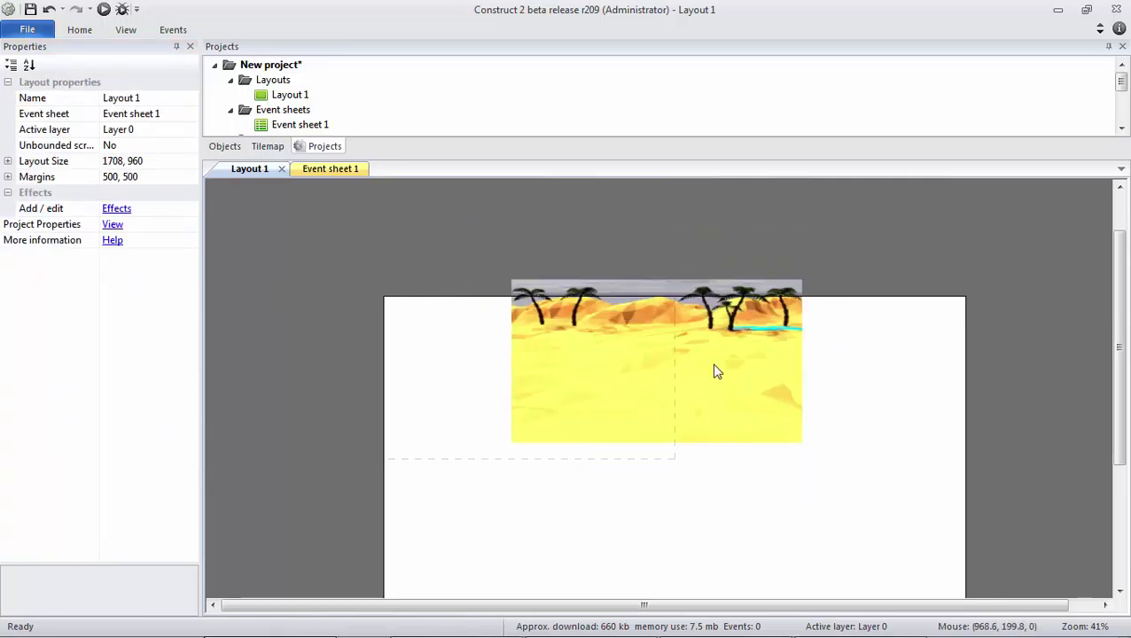
{"action": "left_click_drag", "start_coordinate": [716, 372], "coordinate": [588, 394]}
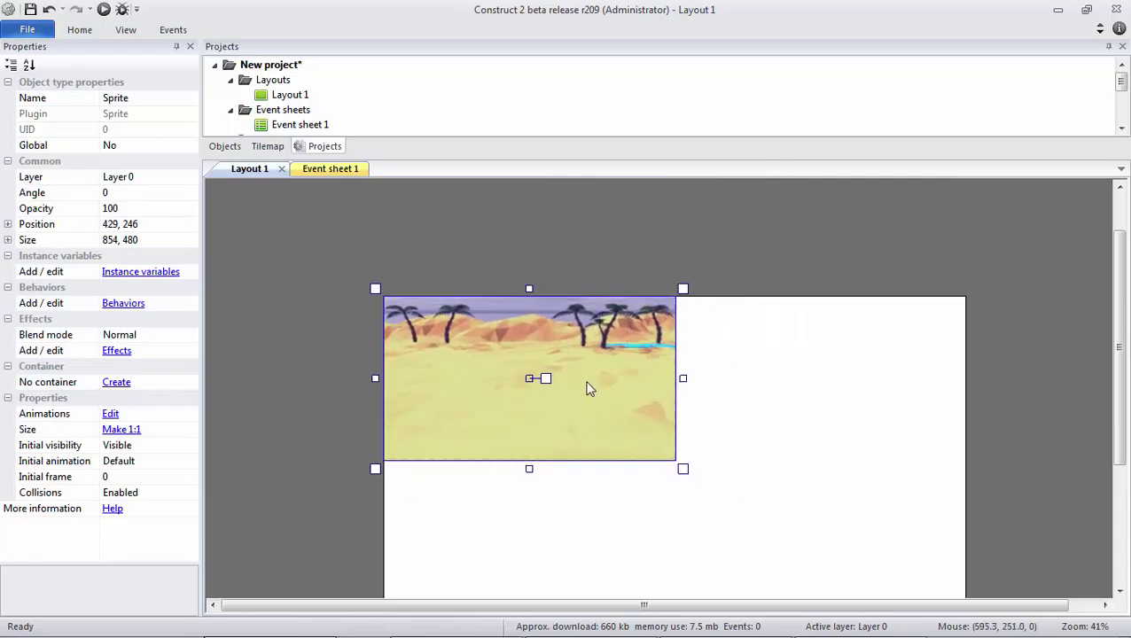
{"action": "left_click", "coordinate": [535, 259]}
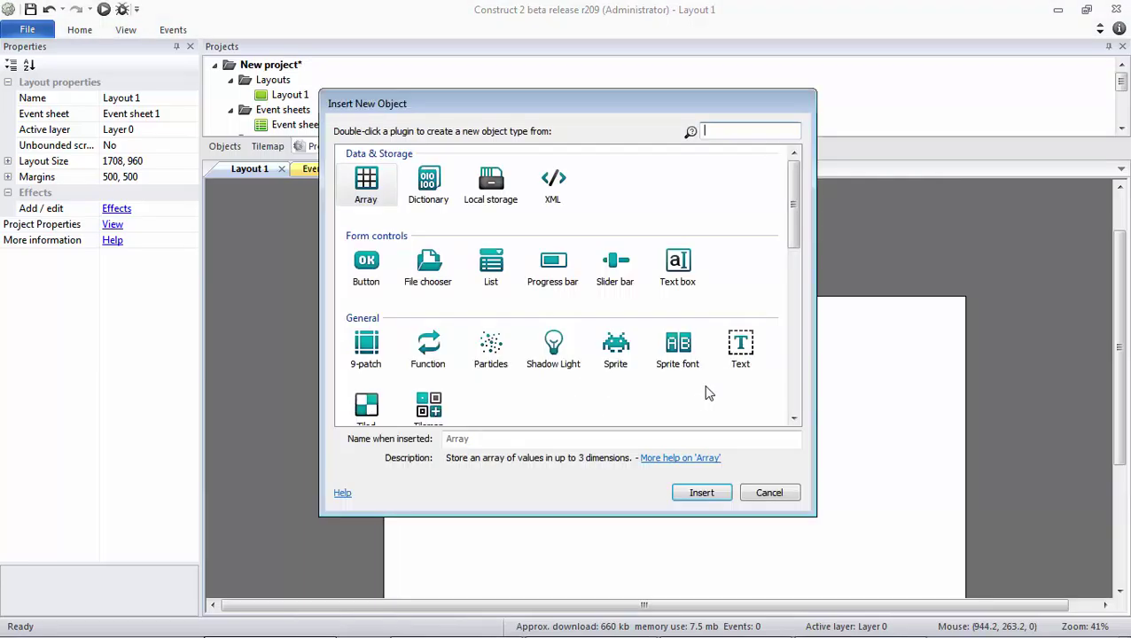
- Insert a second Sprite and place it beside the desert background
{"action": "left_click", "coordinate": [621, 355]}
{"action": "left_click", "coordinate": [701, 493]}
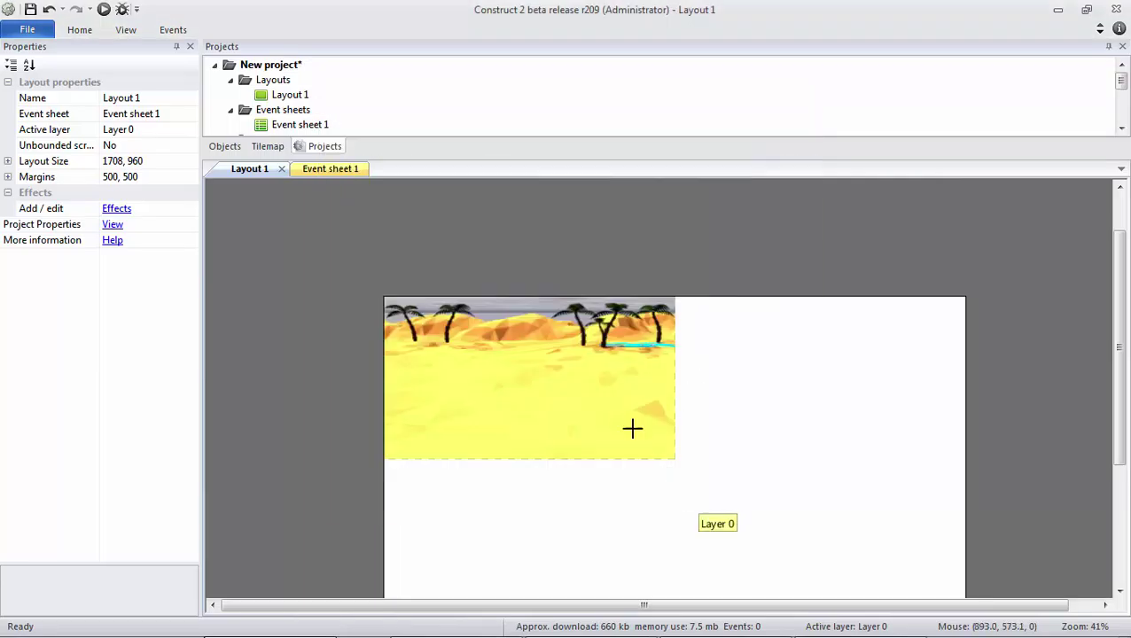
{"action": "left_click", "coordinate": [738, 384]}
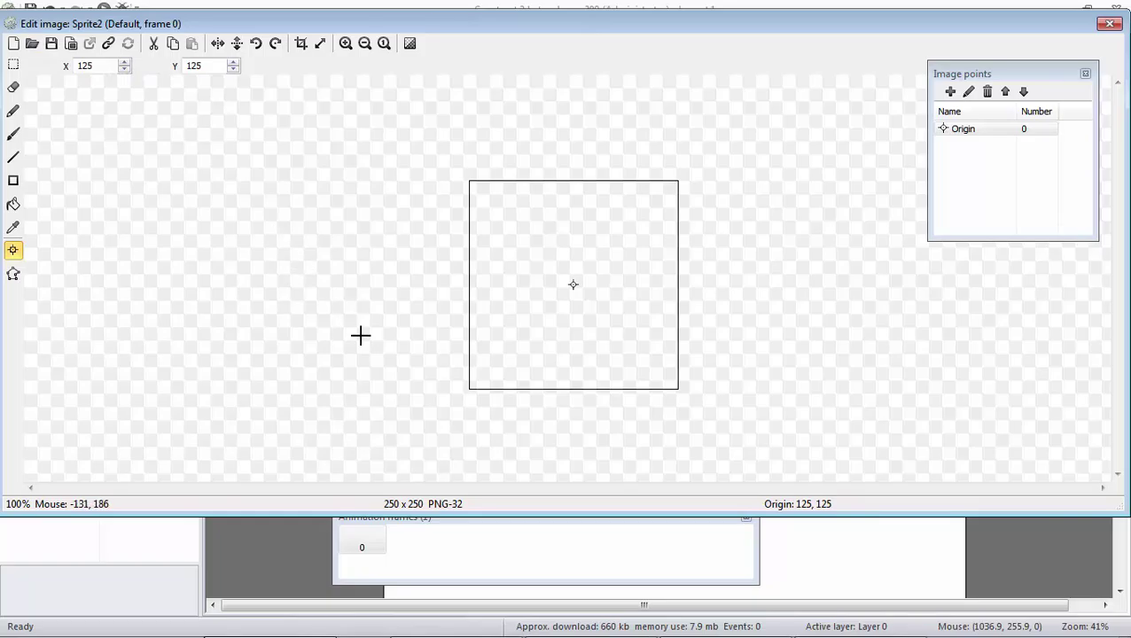
- Try importing bkj left new.png as a sprite strip, then cancel and leave the image editor
{"action": "left_click", "coordinate": [484, 557]}
{"action": "right_click", "coordinate": [484, 557]}
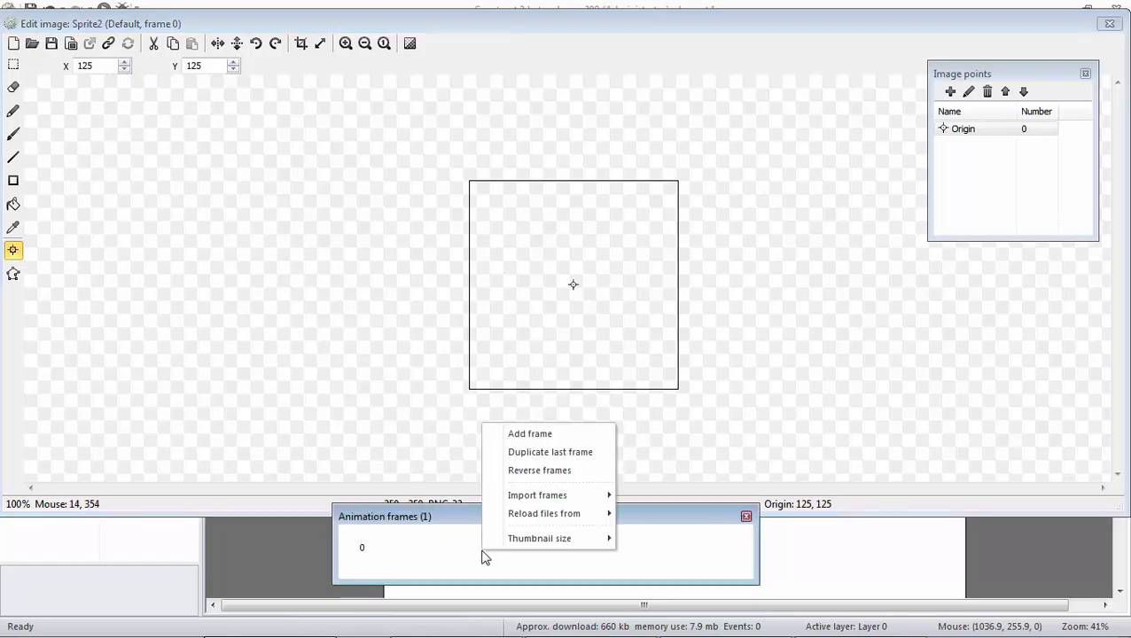
{"action": "right_click", "coordinate": [470, 560]}
{"action": "mouse_move", "coordinate": [564, 500]}
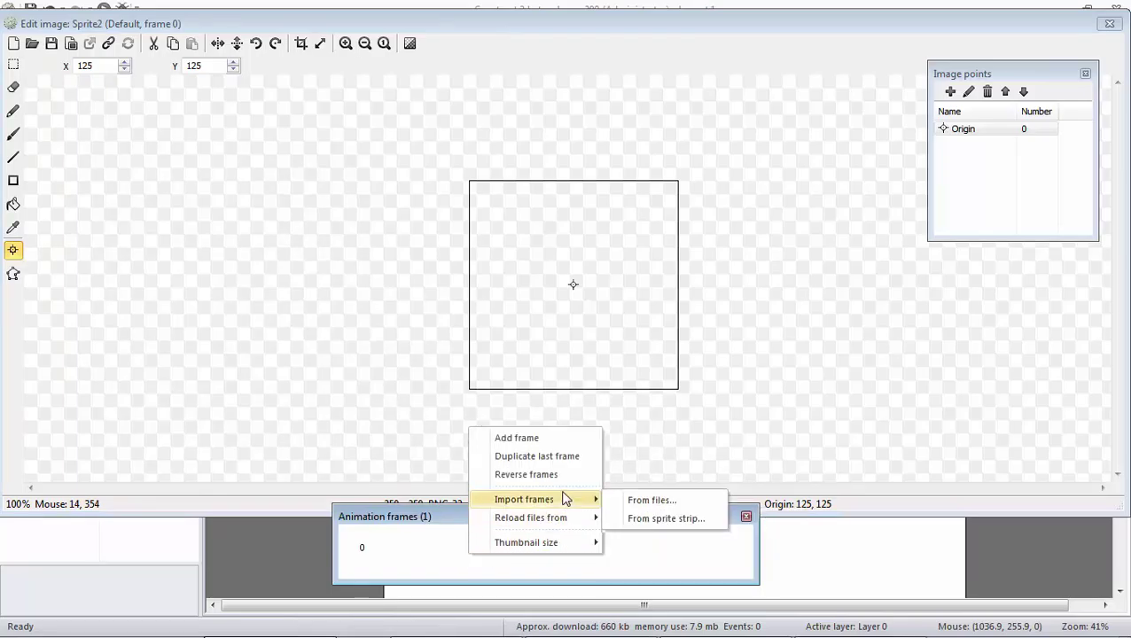
{"action": "left_click", "coordinate": [643, 523]}
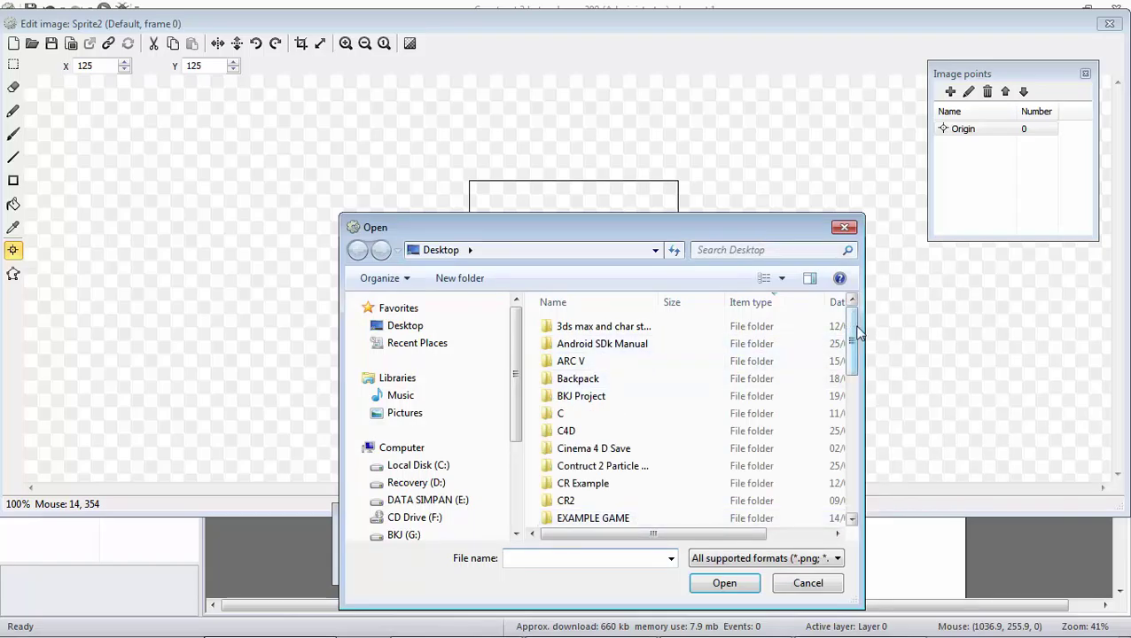
{"action": "left_click_drag", "start_coordinate": [859, 331], "coordinate": [856, 479]}
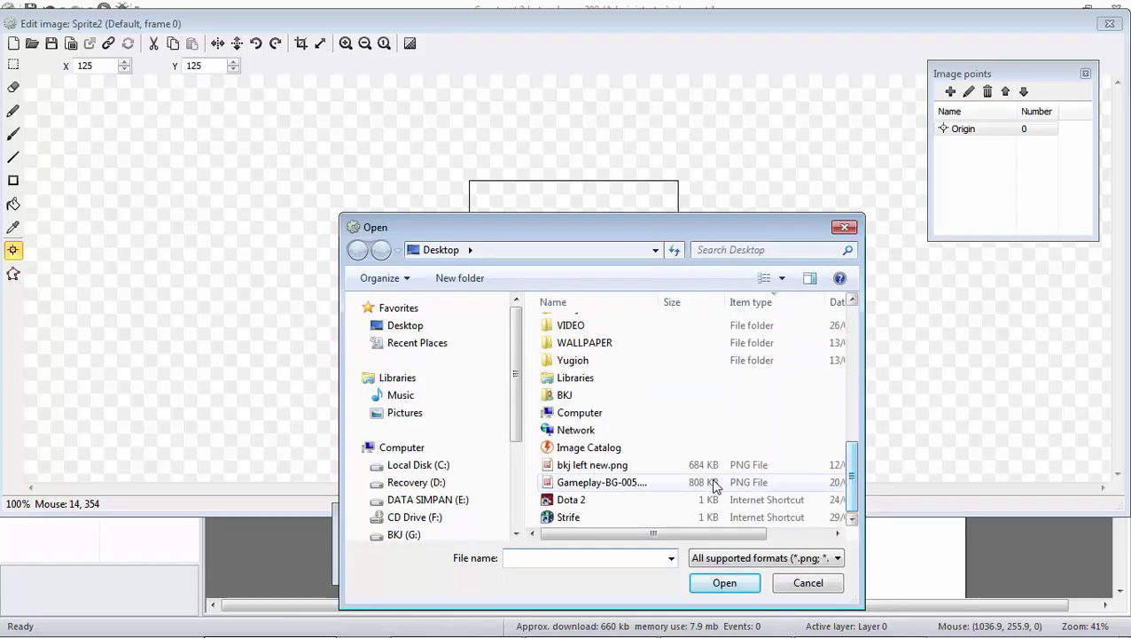
{"action": "left_click", "coordinate": [587, 467]}
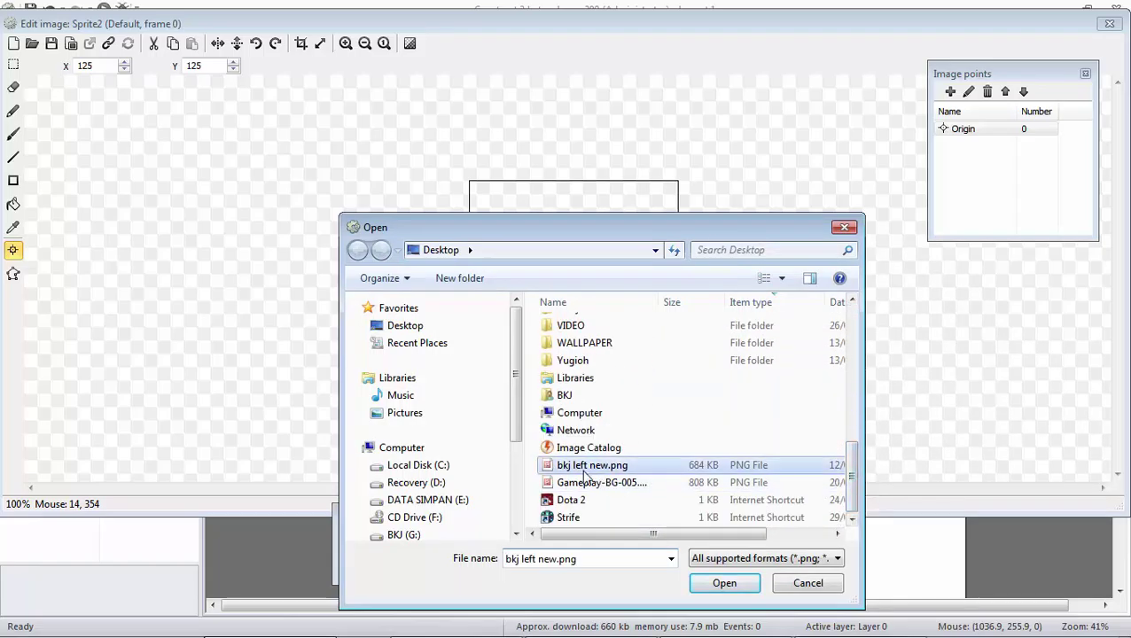
{"action": "left_click", "coordinate": [702, 591]}
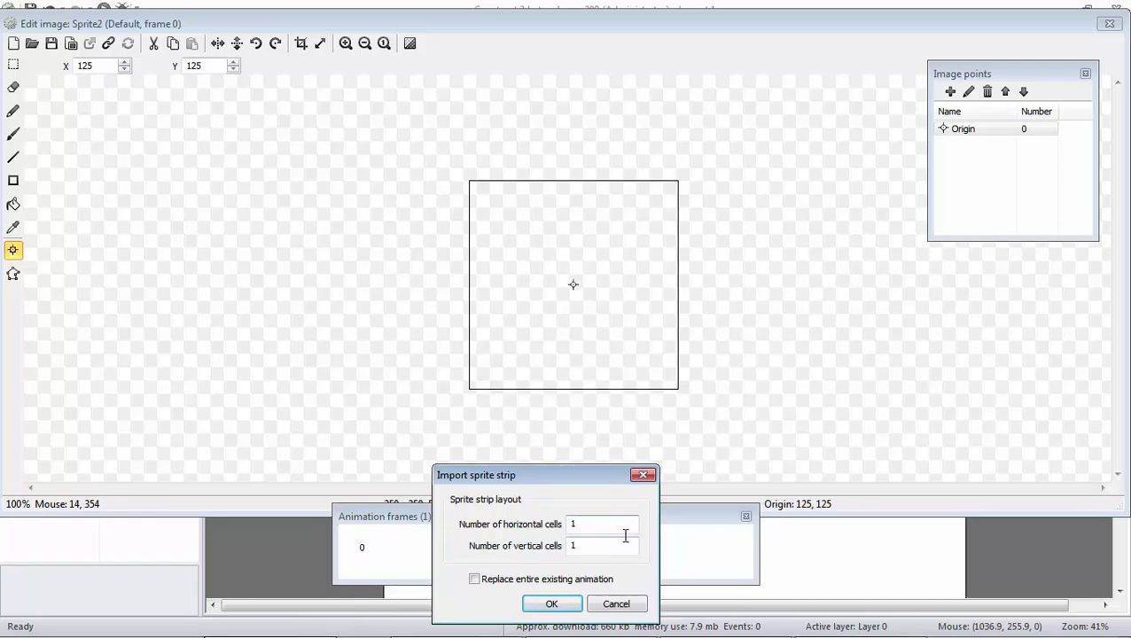
{"action": "left_click", "coordinate": [617, 604]}
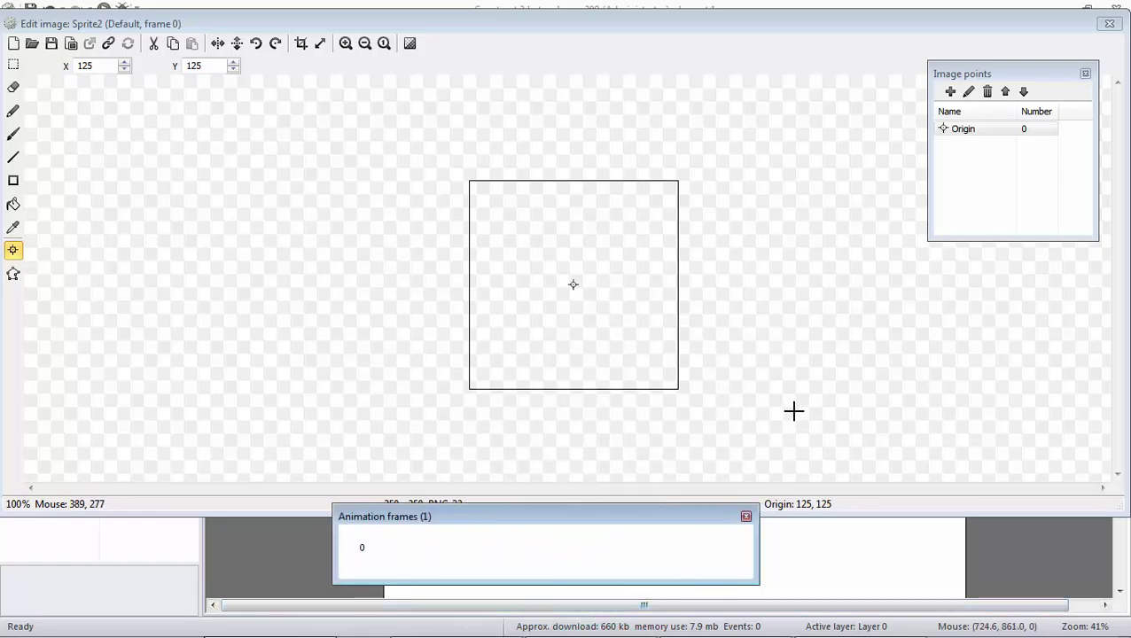
{"action": "key", "text": "Escape"}
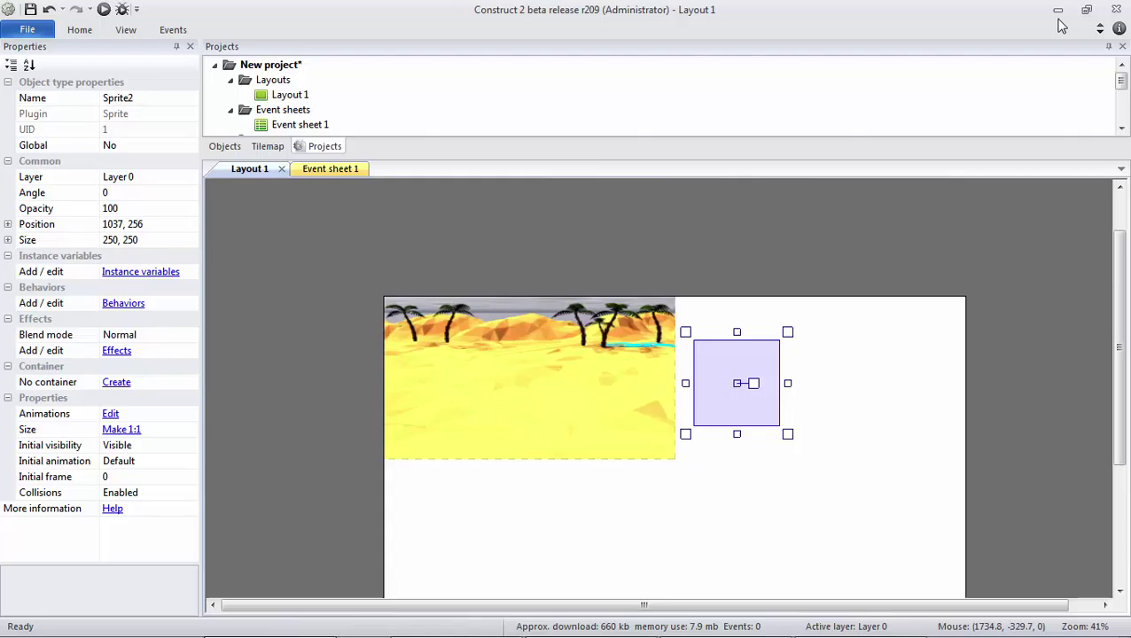
{"action": "left_click", "coordinate": [1058, 9]}
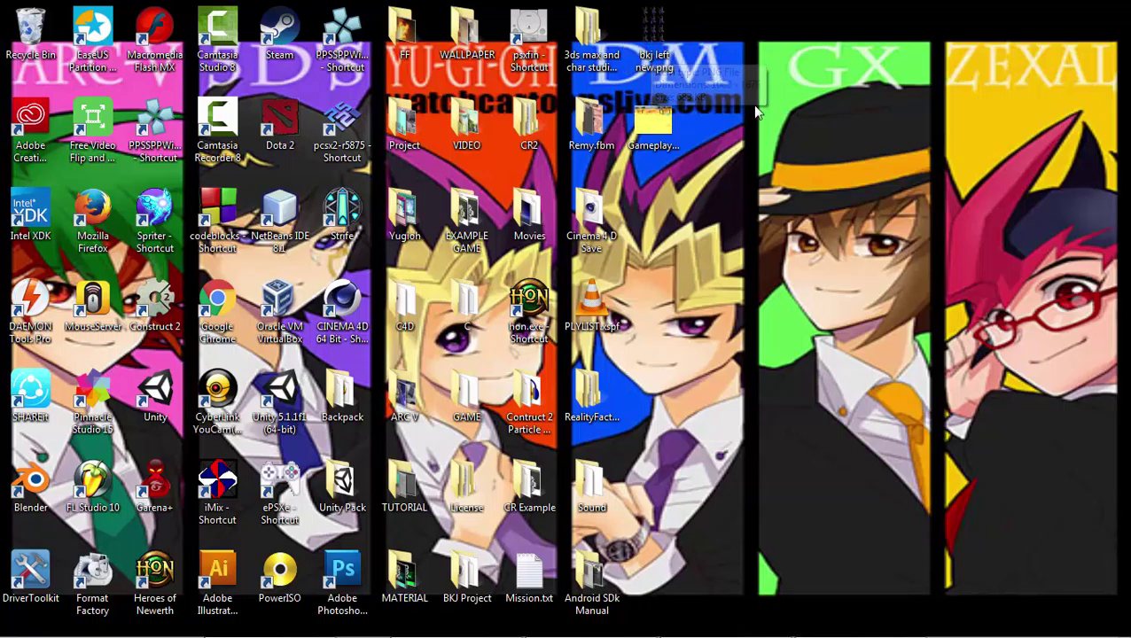
{"action": "mouse_move", "coordinate": [621, 631]}
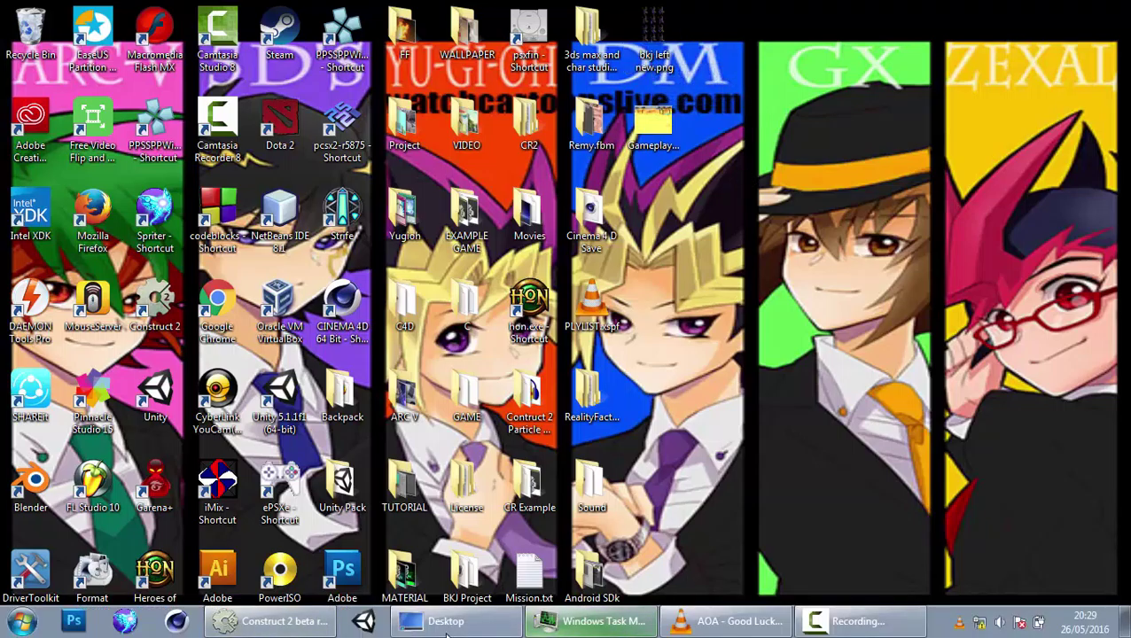
{"action": "left_click", "coordinate": [288, 625]}
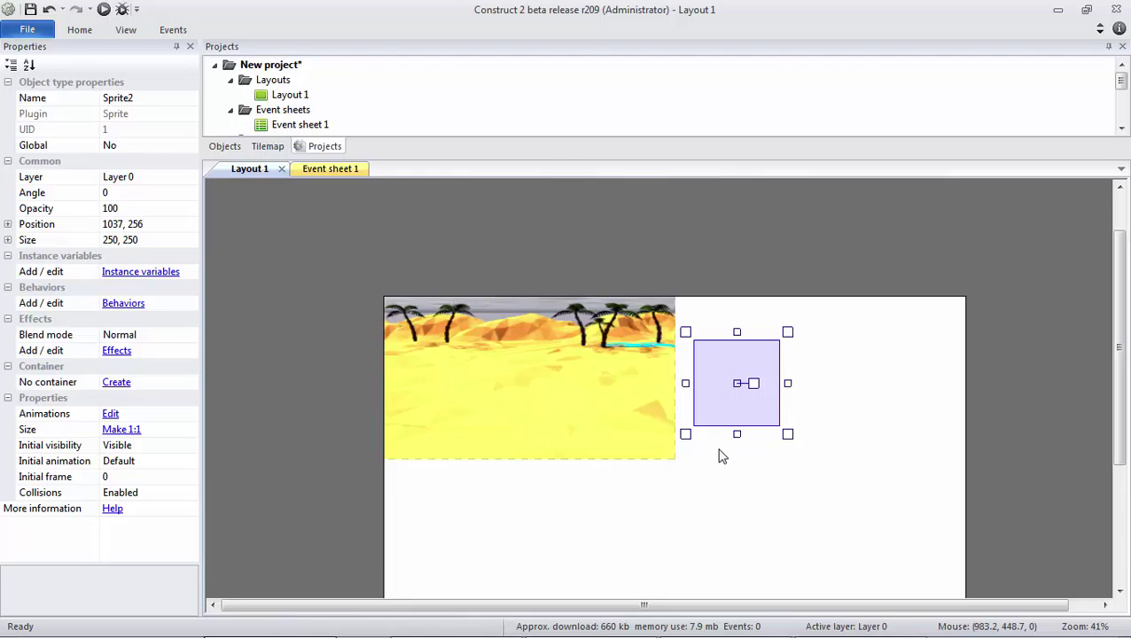
- In Sprite2's image editor, choose bkj left new.png for sprite strip import
{"action": "double_click", "coordinate": [717, 396]}
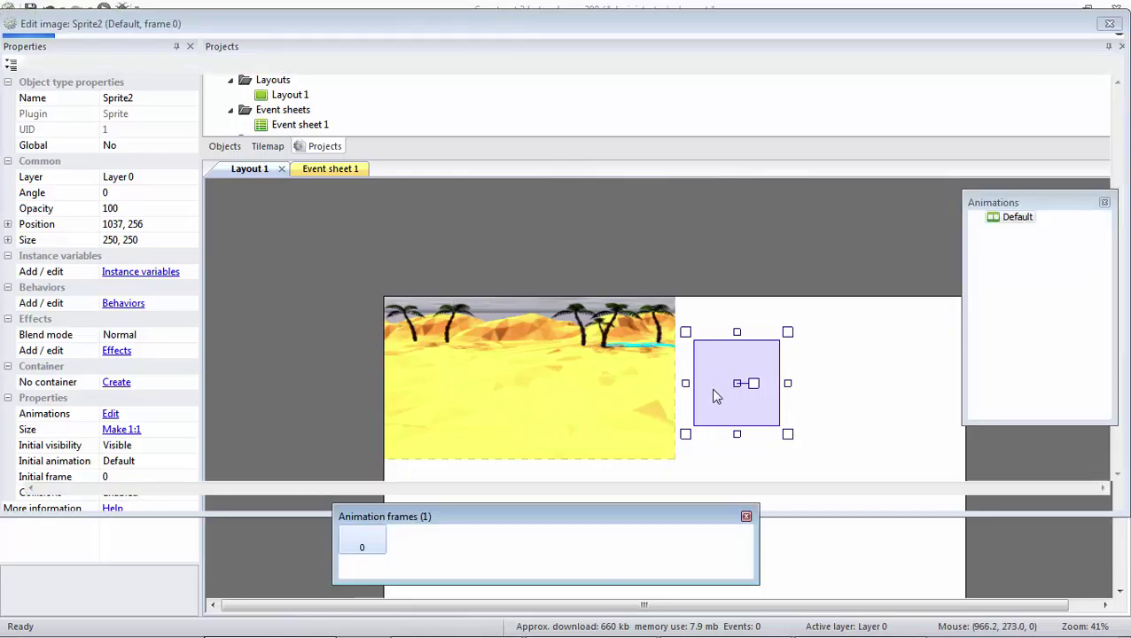
{"action": "right_click", "coordinate": [577, 558]}
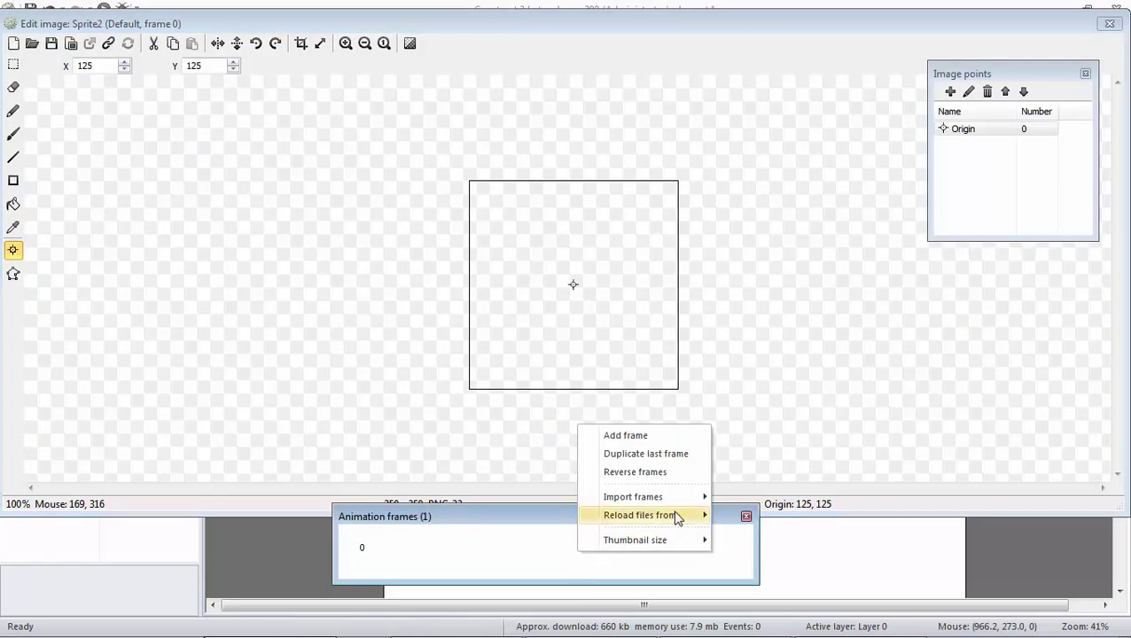
{"action": "mouse_move", "coordinate": [689, 498]}
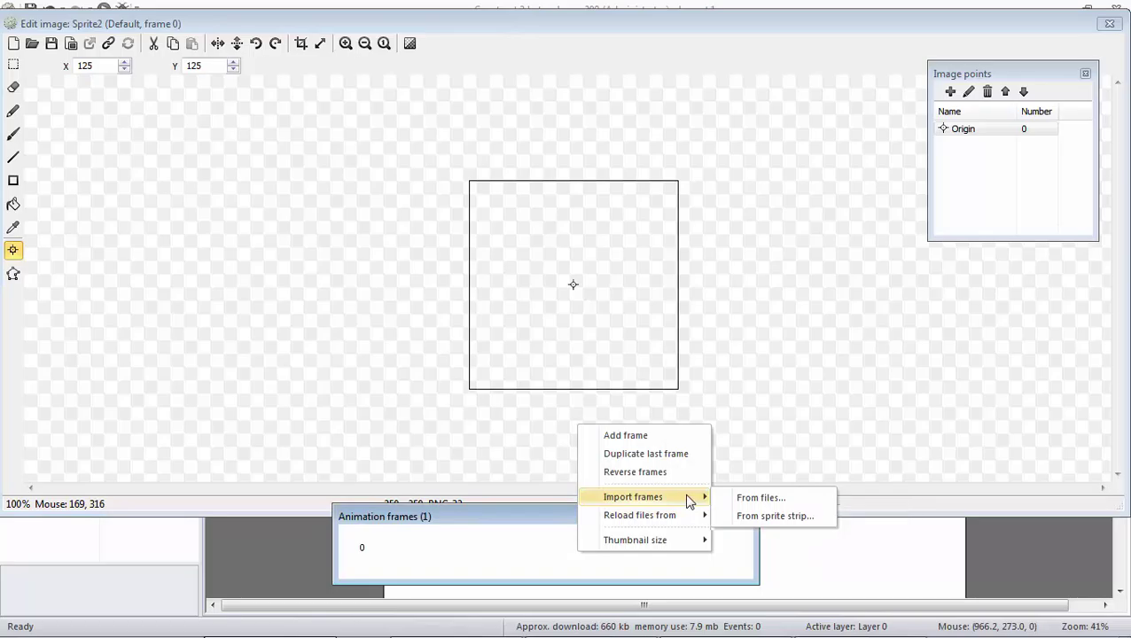
{"action": "left_click", "coordinate": [759, 519]}
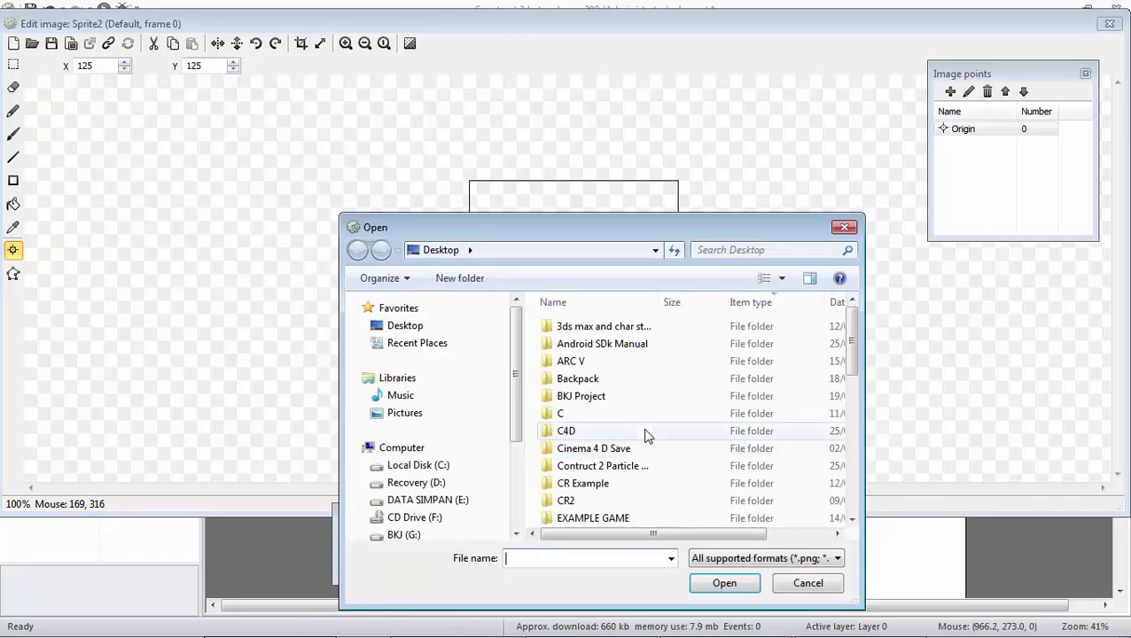
{"action": "left_click_drag", "start_coordinate": [857, 359], "coordinate": [857, 484]}
{"action": "left_click", "coordinate": [713, 468]}
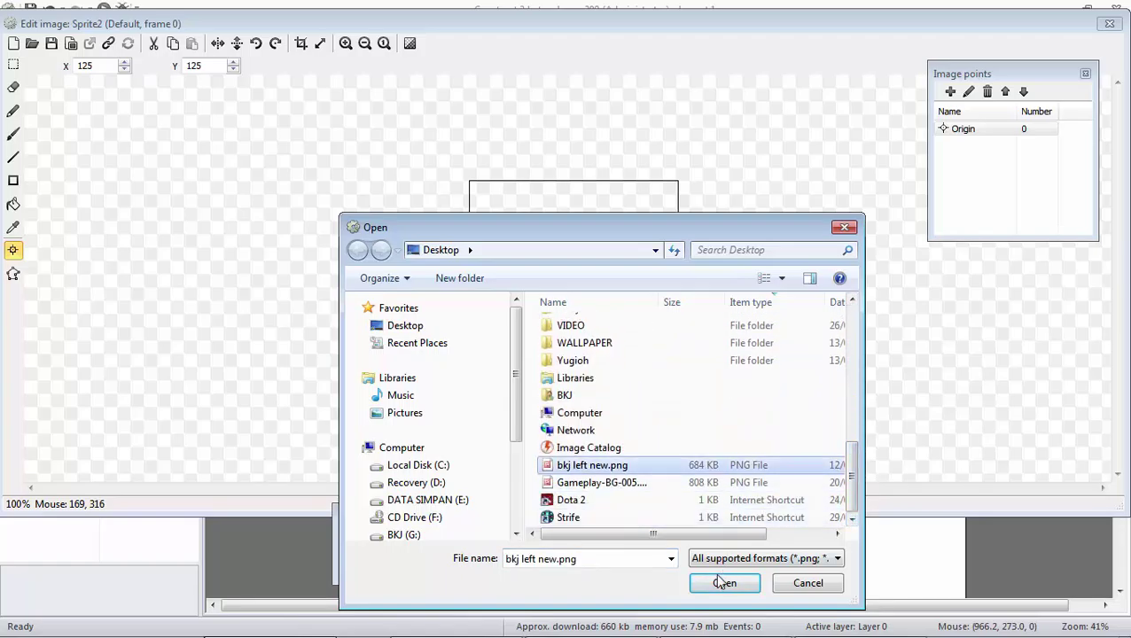
{"action": "left_click", "coordinate": [725, 582]}
- Import the strip as 3 x 4 cells, replacing the entire existing animation
{"action": "left_click_drag", "start_coordinate": [587, 525], "coordinate": [551, 522]}
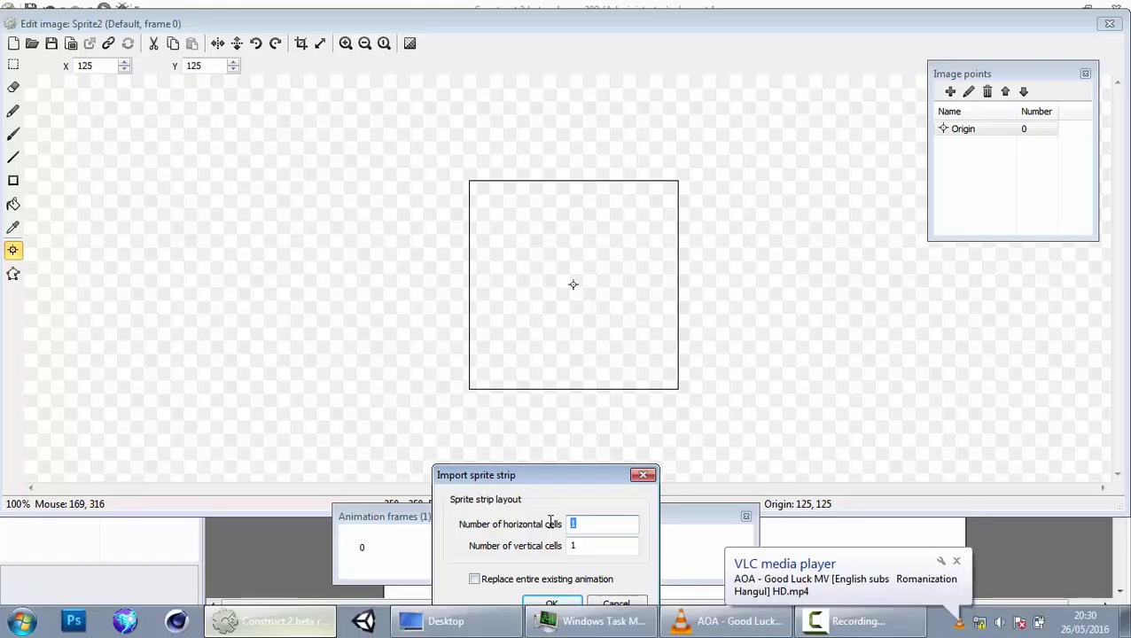
{"action": "type", "text": "3"}
{"action": "key", "text": "Tab"}
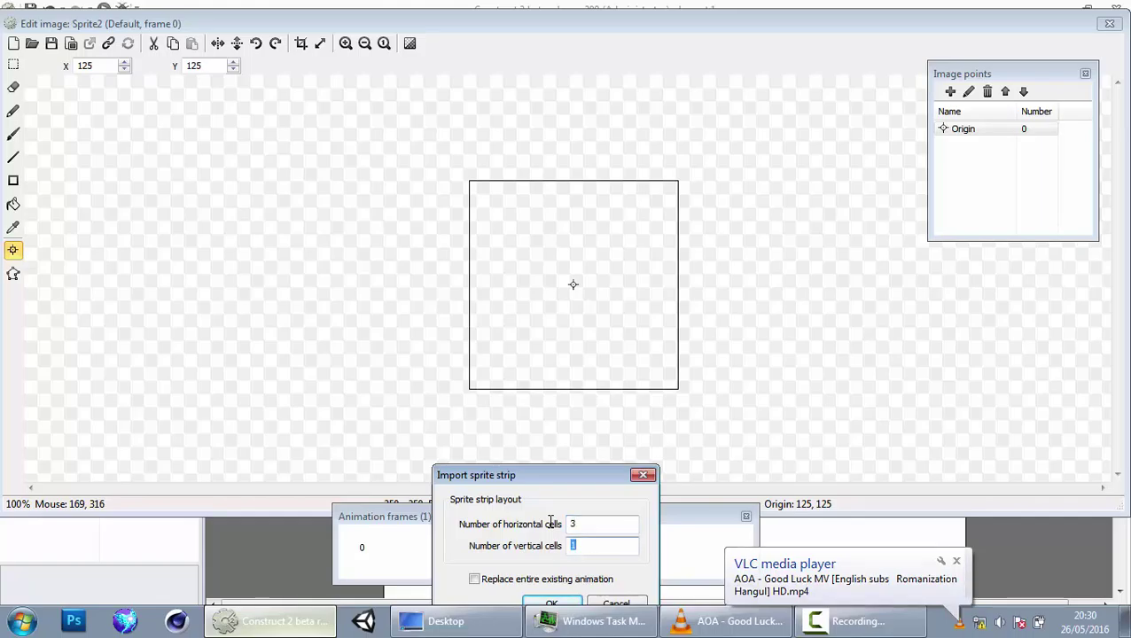
{"action": "type", "text": "4"}
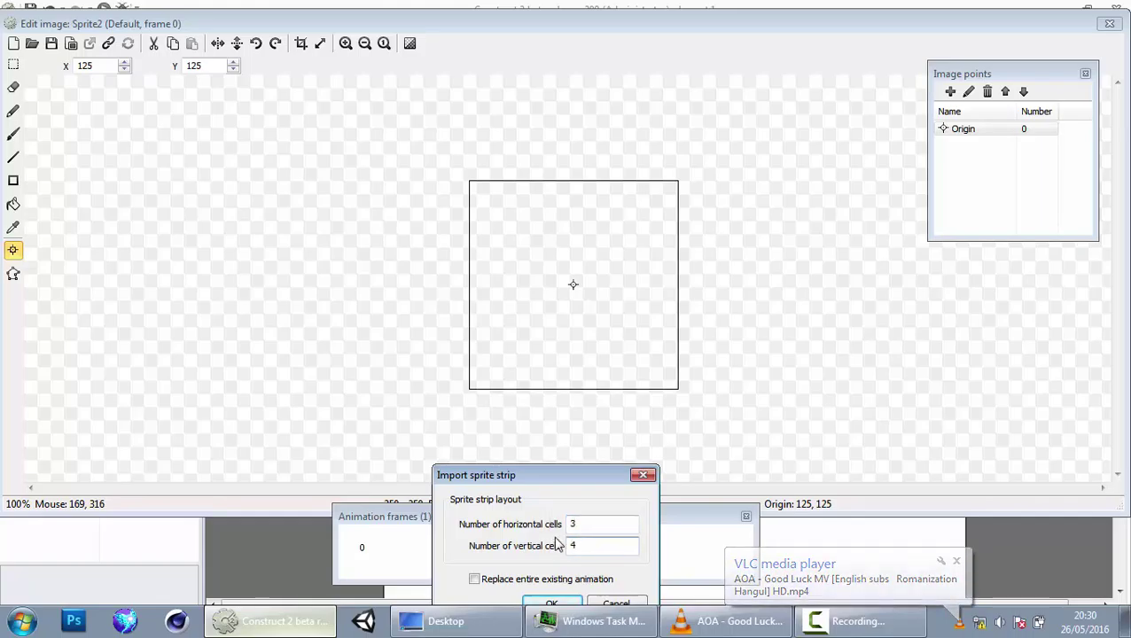
{"action": "left_click", "coordinate": [529, 582]}
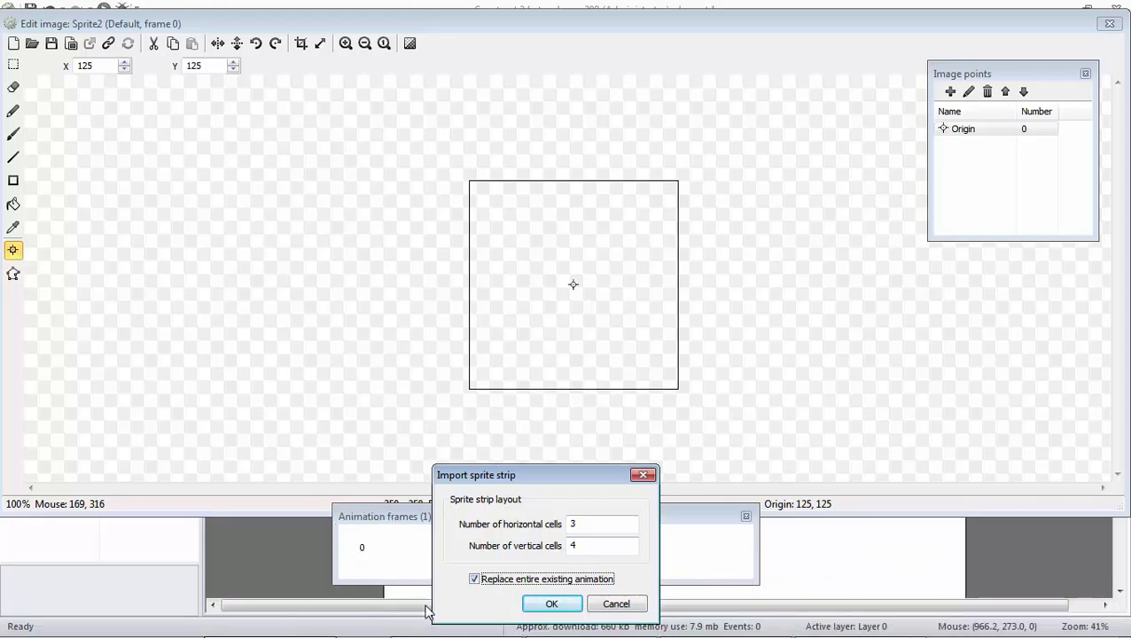
{"action": "left_click", "coordinate": [550, 604]}
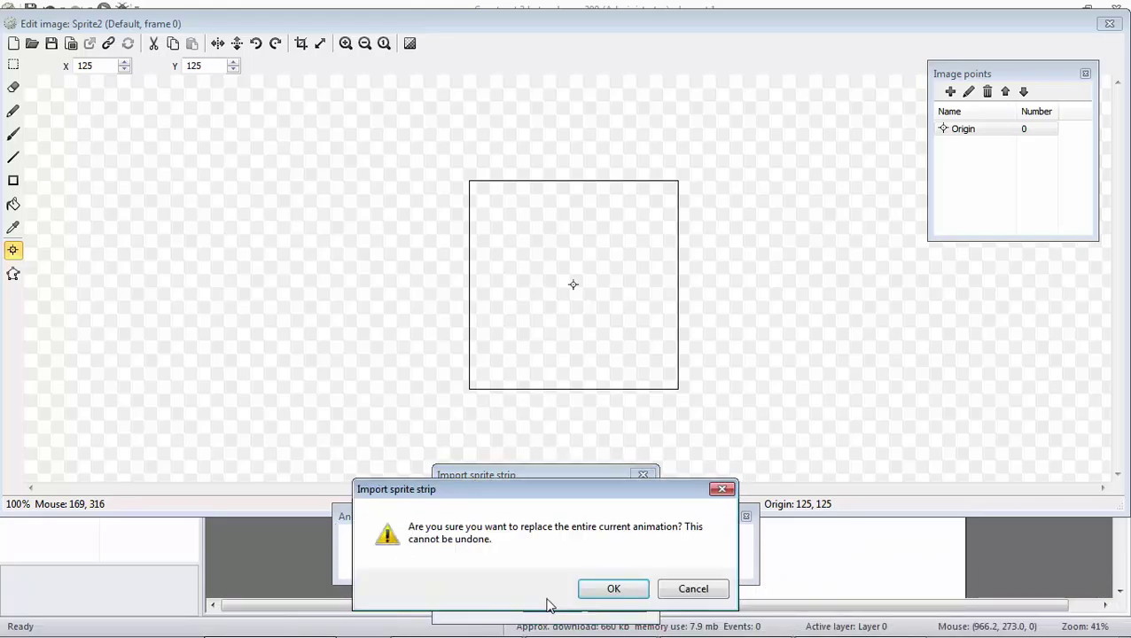
{"action": "left_click", "coordinate": [610, 590]}
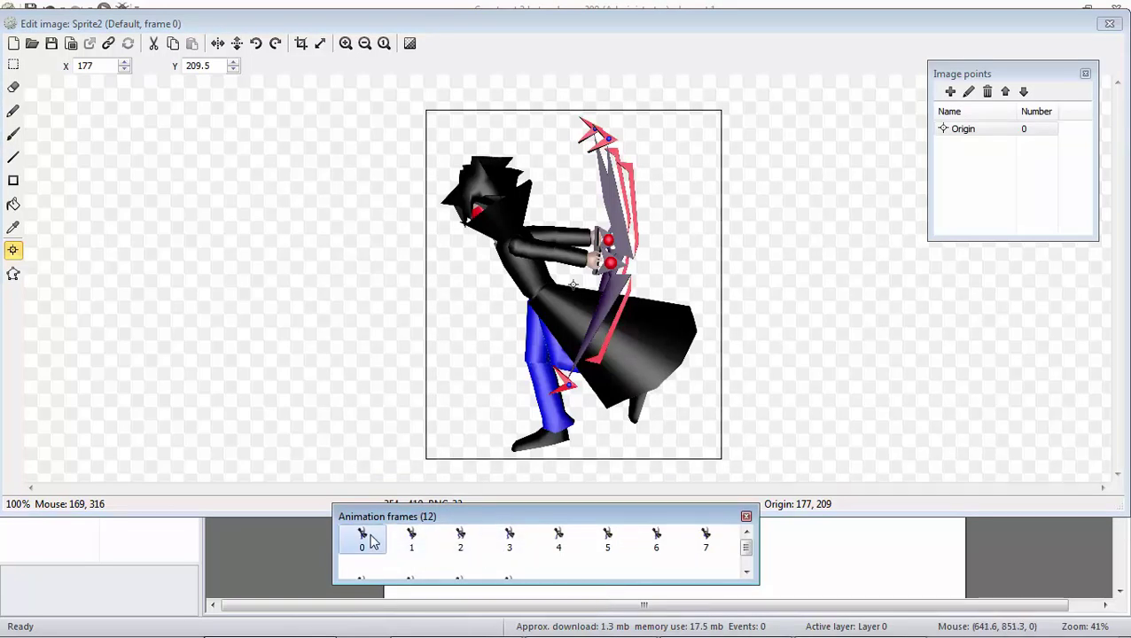
- Place the 12-frame character on the desert at 434, 339, shrunk to 125 x 160
{"action": "key", "text": "Right"}
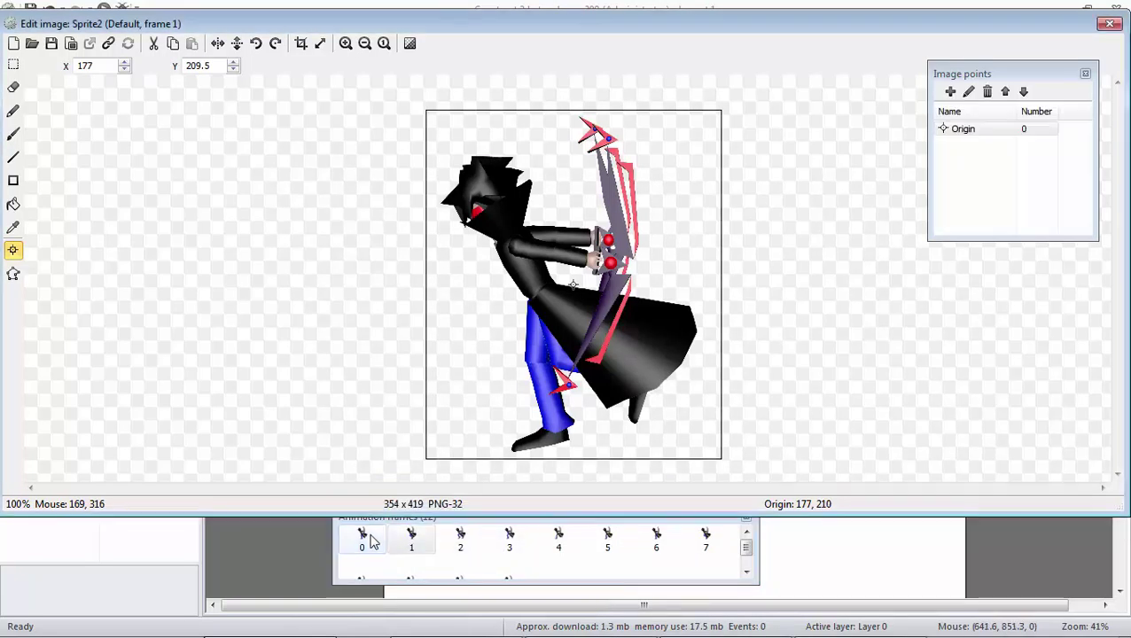
{"action": "left_click", "coordinate": [367, 539]}
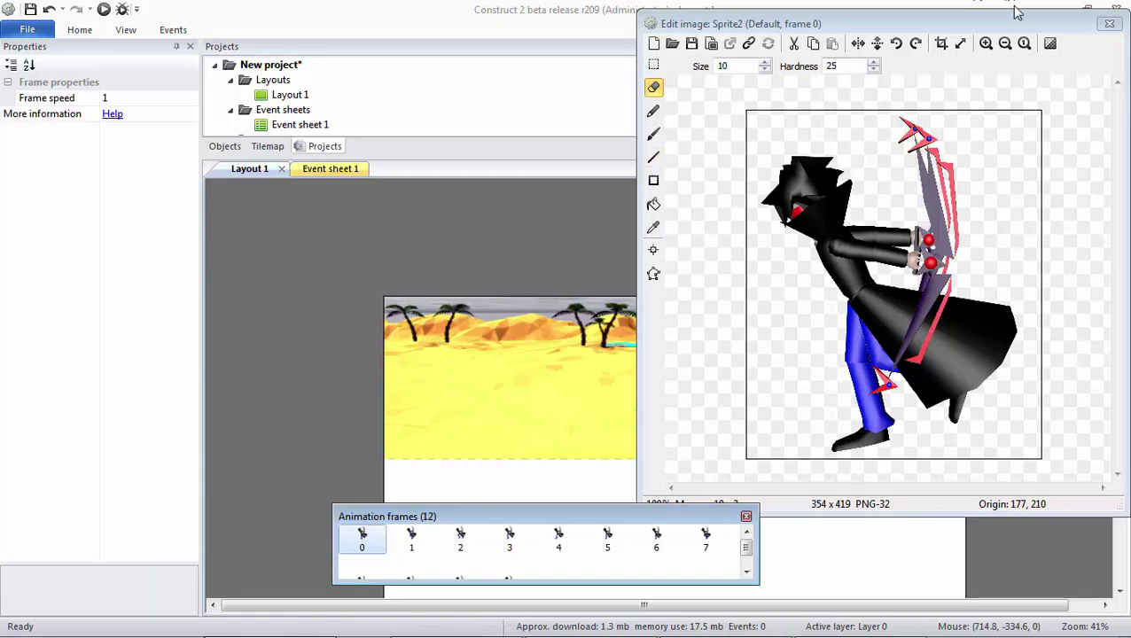
{"action": "left_click", "coordinate": [1109, 23]}
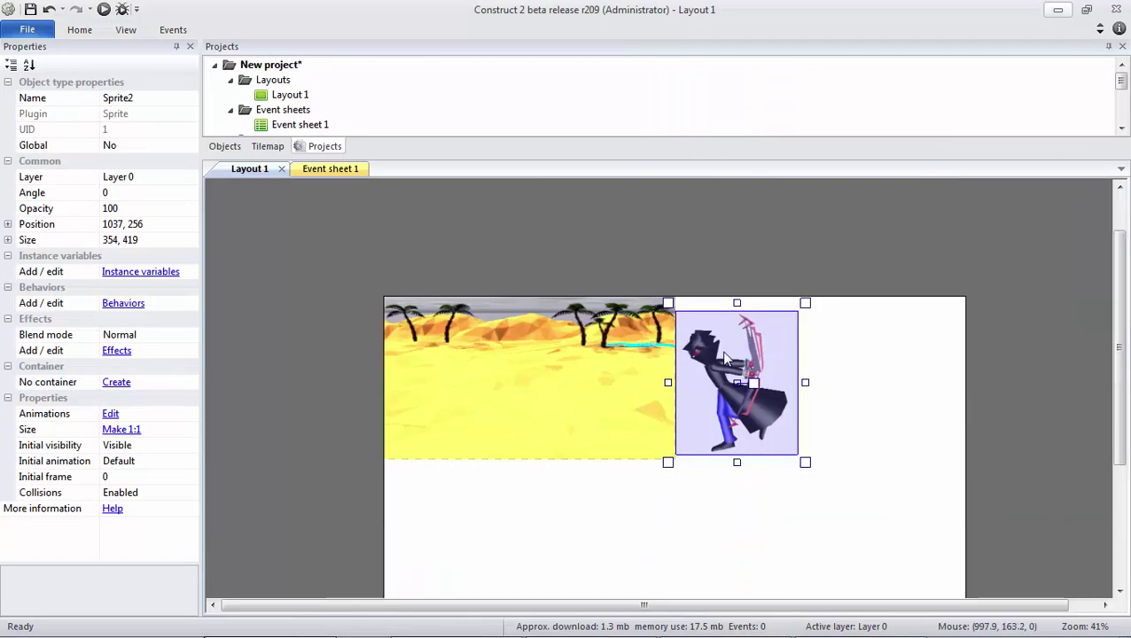
{"action": "left_click_drag", "start_coordinate": [735, 358], "coordinate": [576, 367]}
{"action": "left_click_drag", "start_coordinate": [518, 310], "coordinate": [595, 399]}
{"action": "left_click_drag", "start_coordinate": [626, 440], "coordinate": [530, 417]}
- Set Sprite2's Default animation Loop to Yes and Speed to 20
{"action": "double_click", "coordinate": [550, 394]}
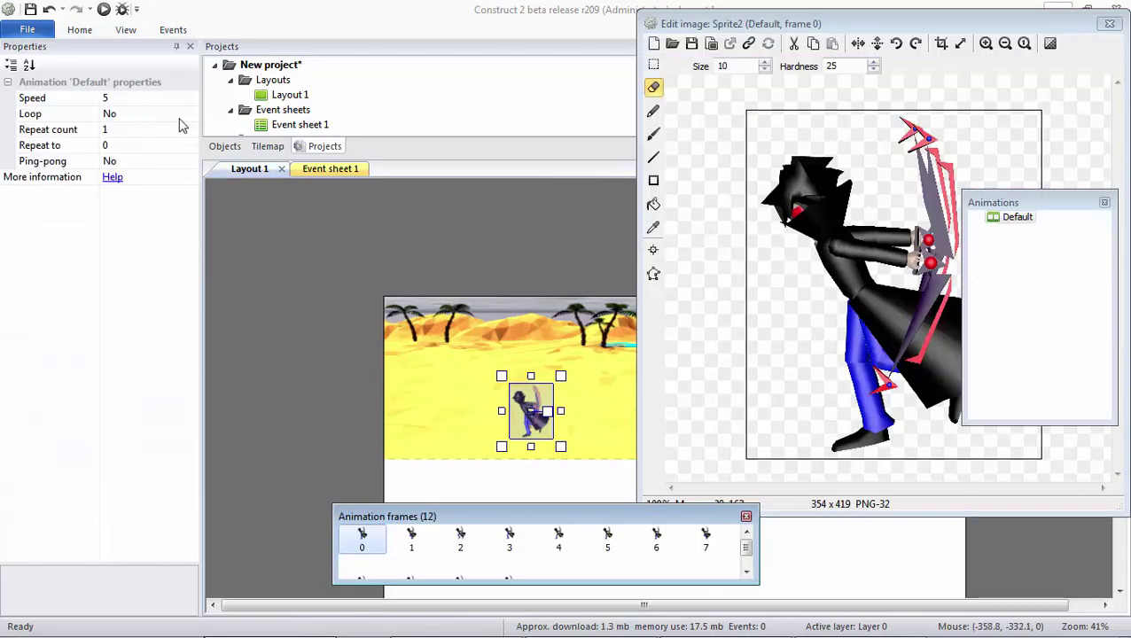
{"action": "left_click", "coordinate": [182, 116]}
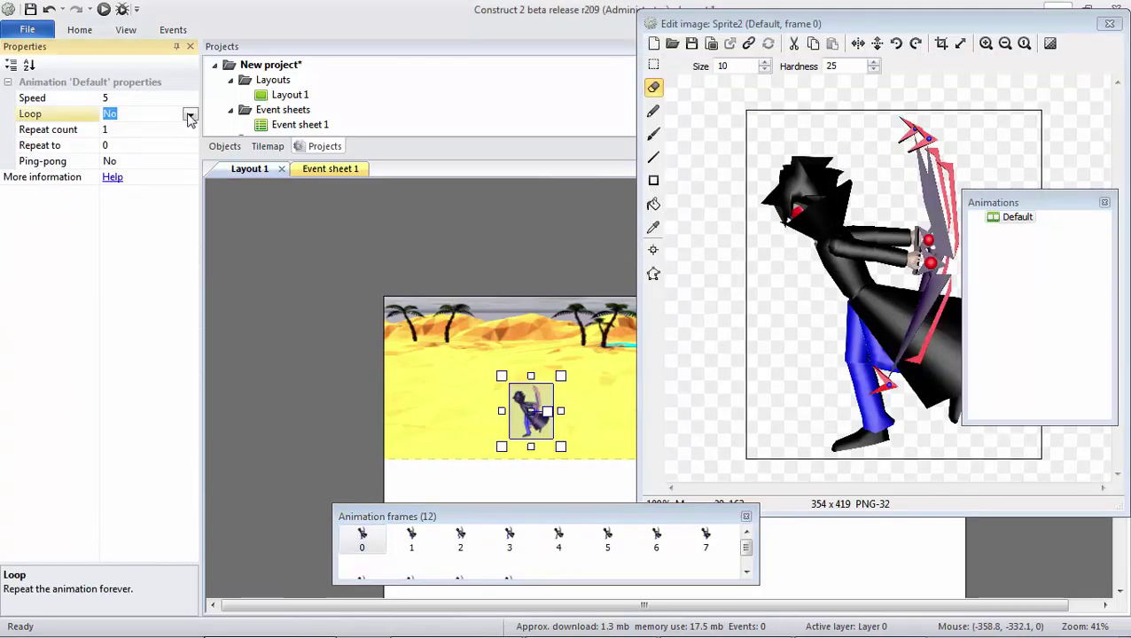
{"action": "left_click", "coordinate": [189, 114]}
{"action": "left_click", "coordinate": [176, 136]}
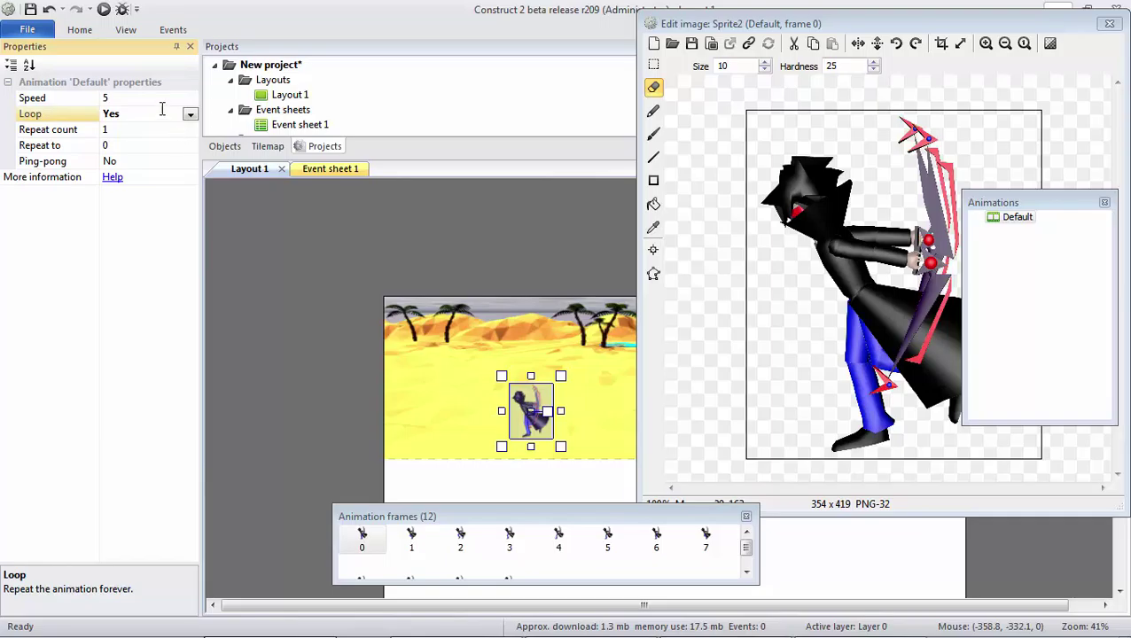
{"action": "left_click", "coordinate": [108, 100]}
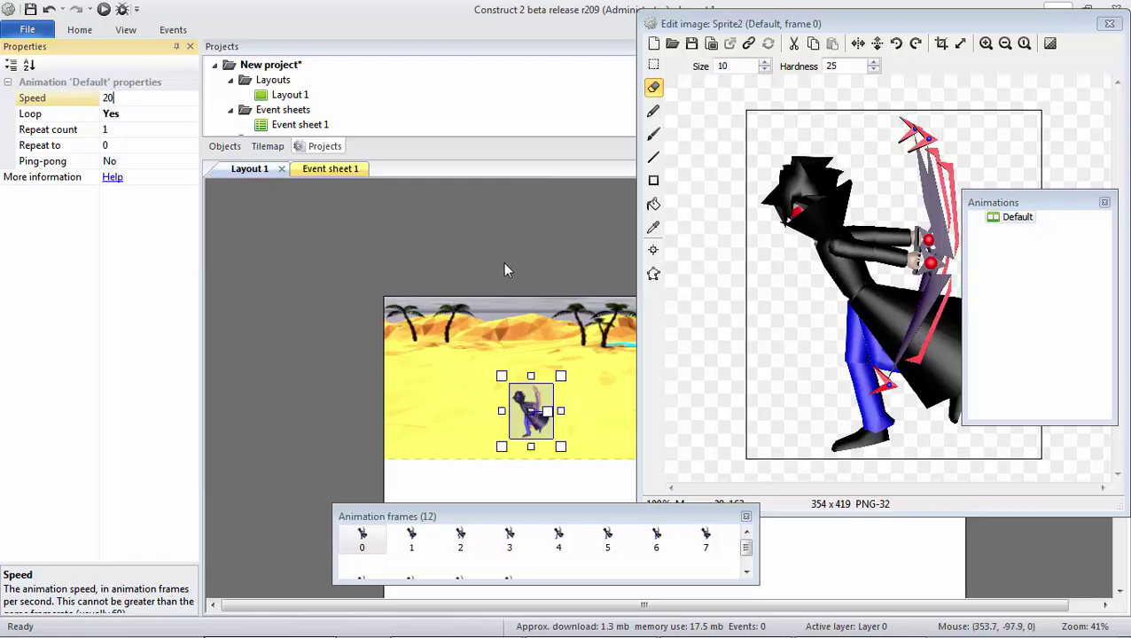
{"action": "left_click", "coordinate": [1109, 23]}
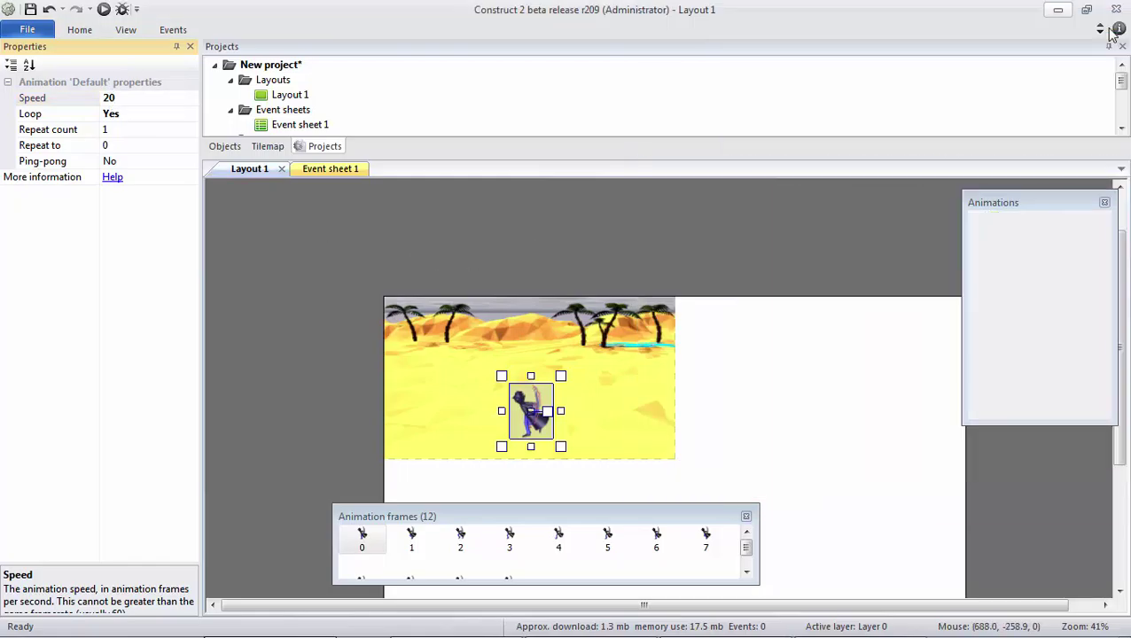
{"action": "left_click", "coordinate": [781, 213]}
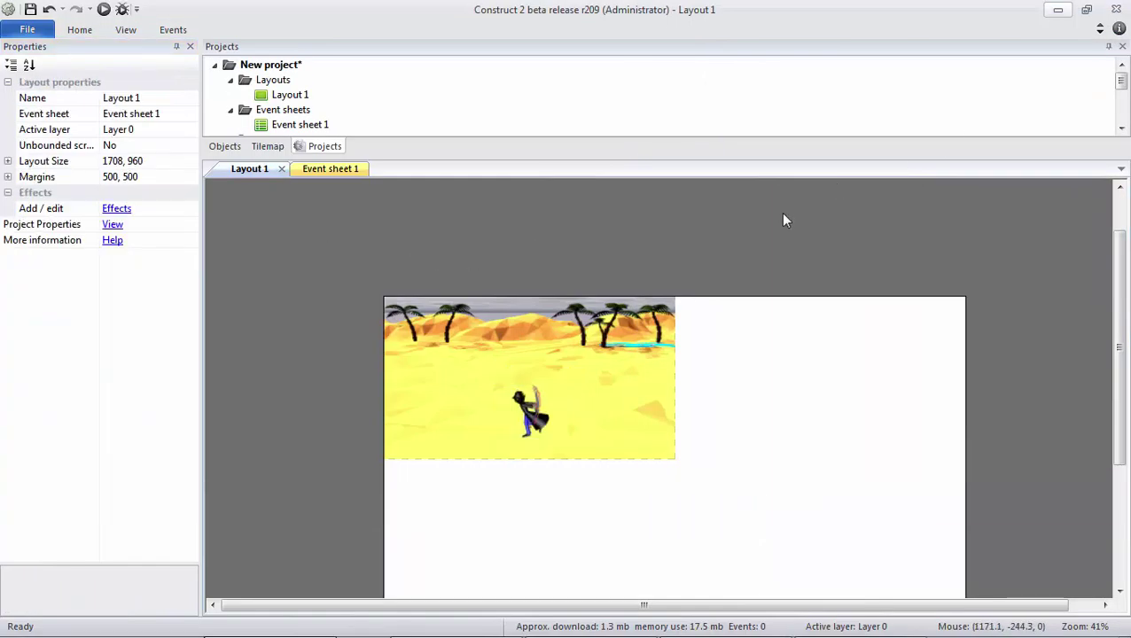
- Add an 8 Direction behavior to Sprite2 (max speed 200, acceleration 600, deceleration 500)
{"action": "left_click", "coordinate": [534, 427]}
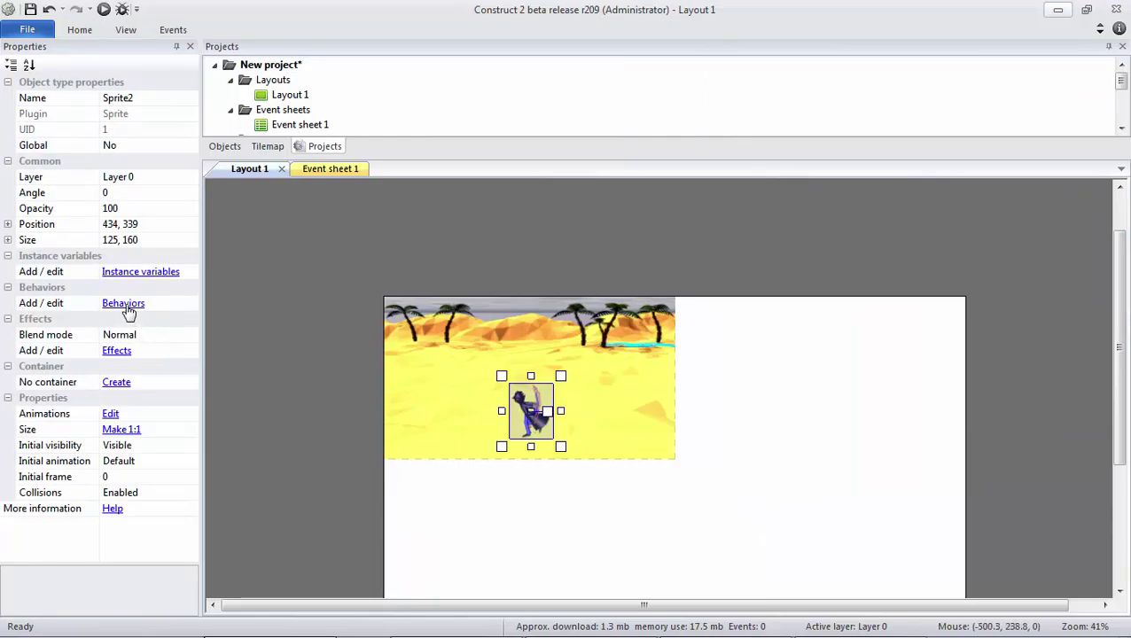
{"action": "left_click", "coordinate": [123, 304]}
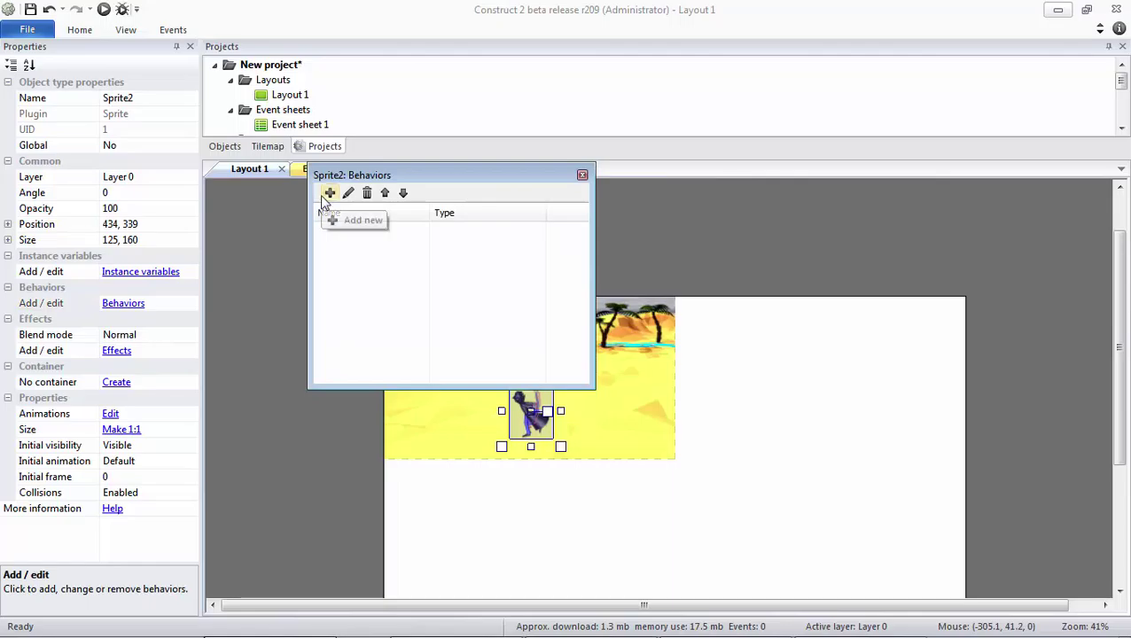
{"action": "left_click", "coordinate": [583, 175]}
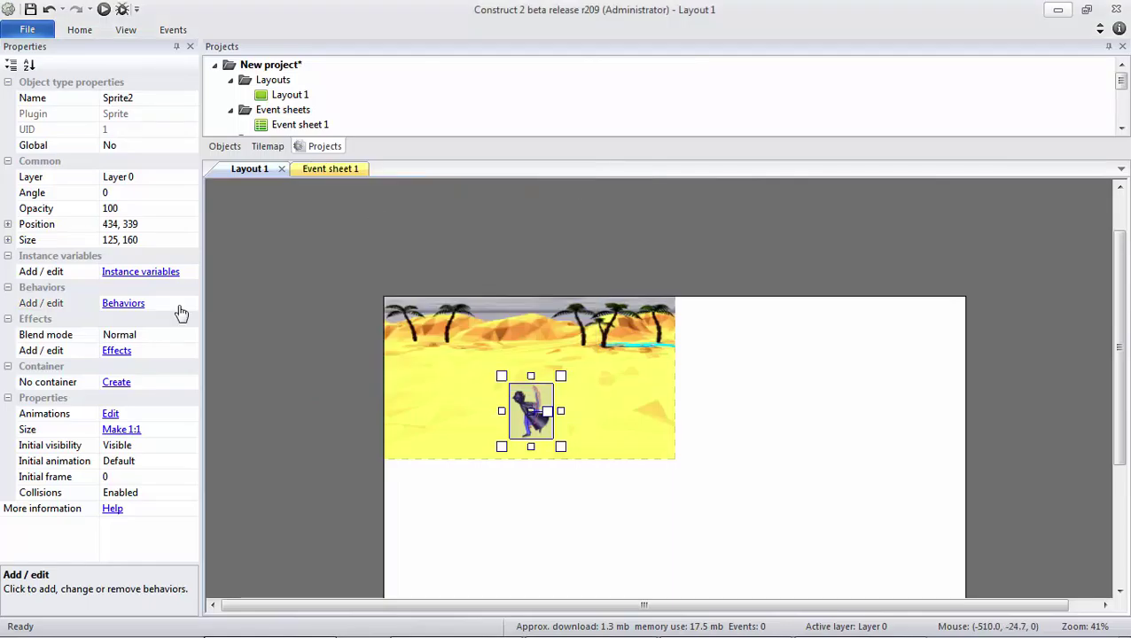
{"action": "left_click", "coordinate": [121, 304]}
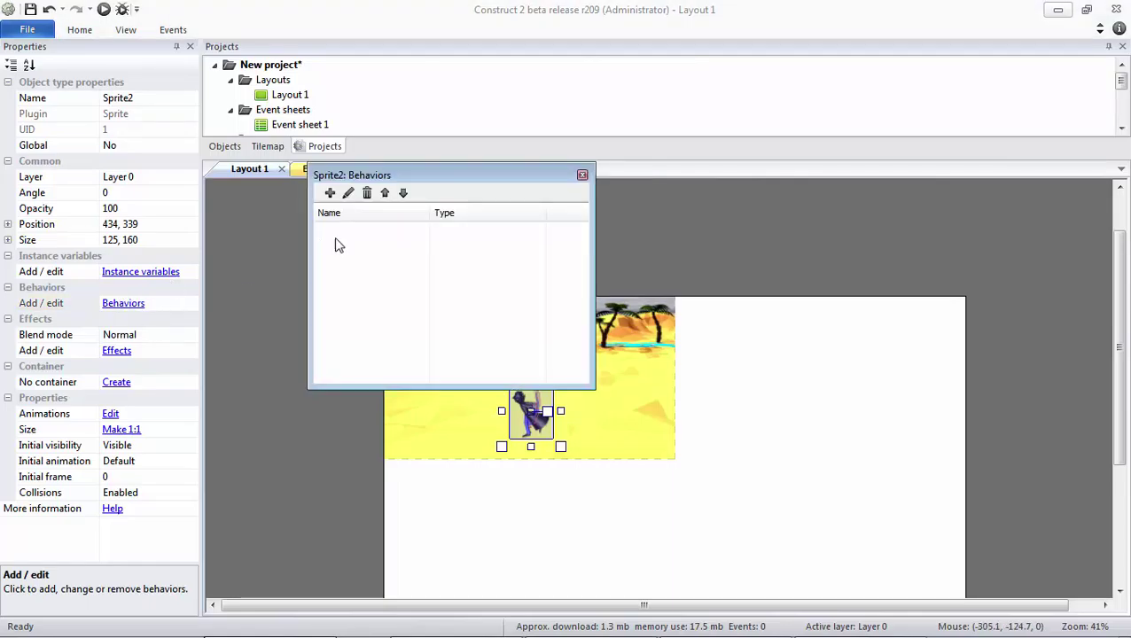
{"action": "left_click", "coordinate": [329, 193]}
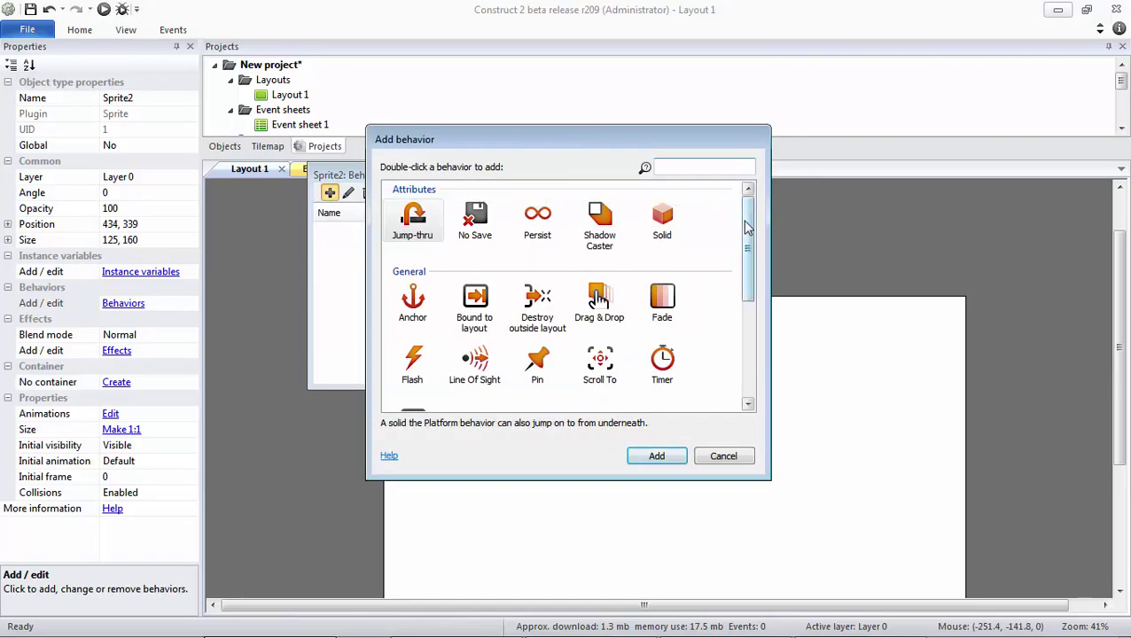
{"action": "left_click_drag", "start_coordinate": [747, 229], "coordinate": [748, 319]}
{"action": "double_click", "coordinate": [429, 321]}
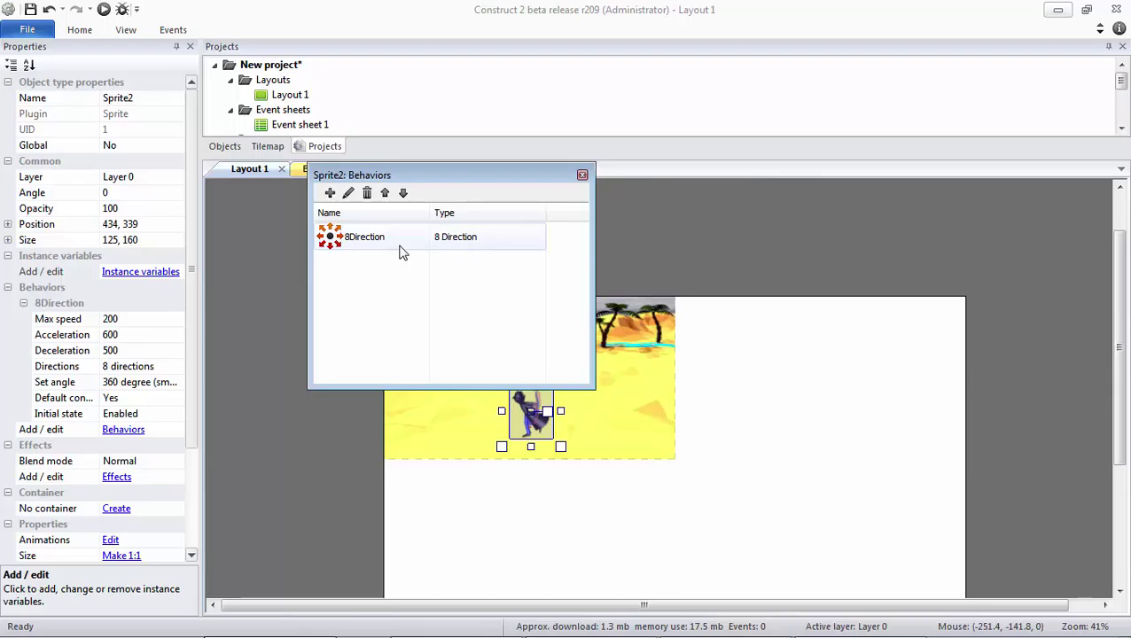
{"action": "left_click", "coordinate": [581, 177]}
- Set the character sprite's Set angle property to No so it stops rotating
{"action": "left_click", "coordinate": [454, 236]}
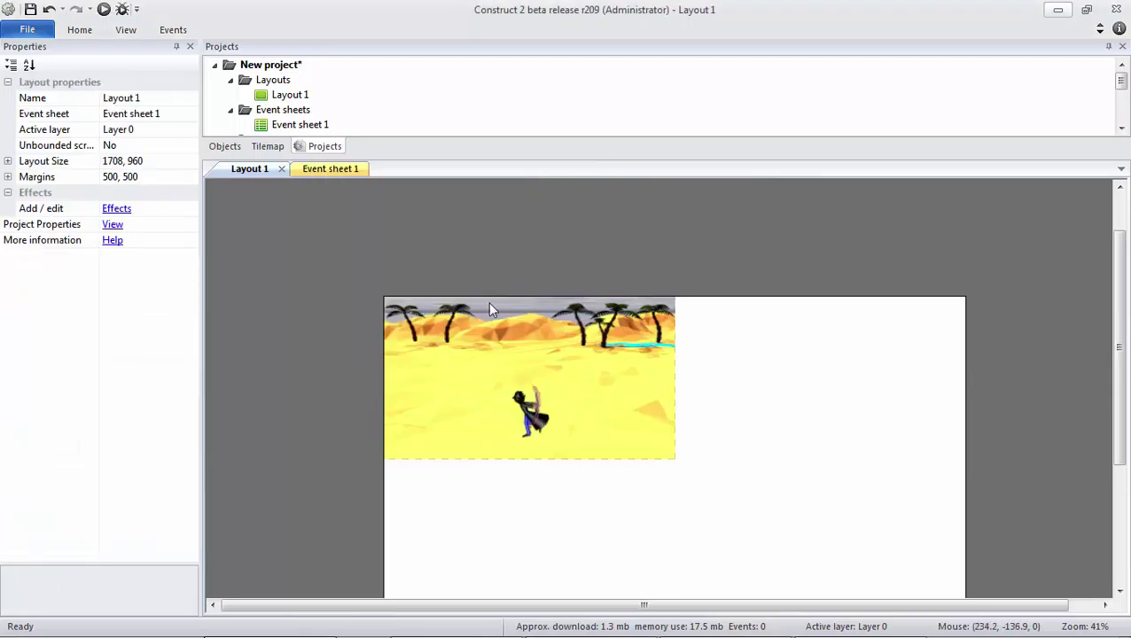
{"action": "left_click", "coordinate": [536, 408]}
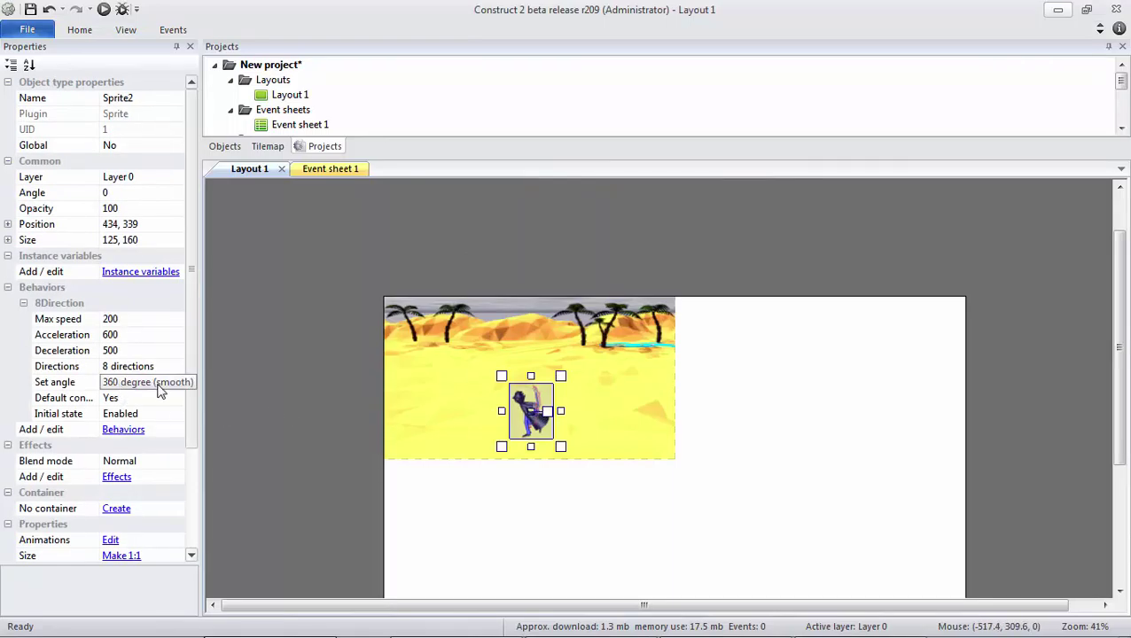
{"action": "left_click", "coordinate": [159, 387]}
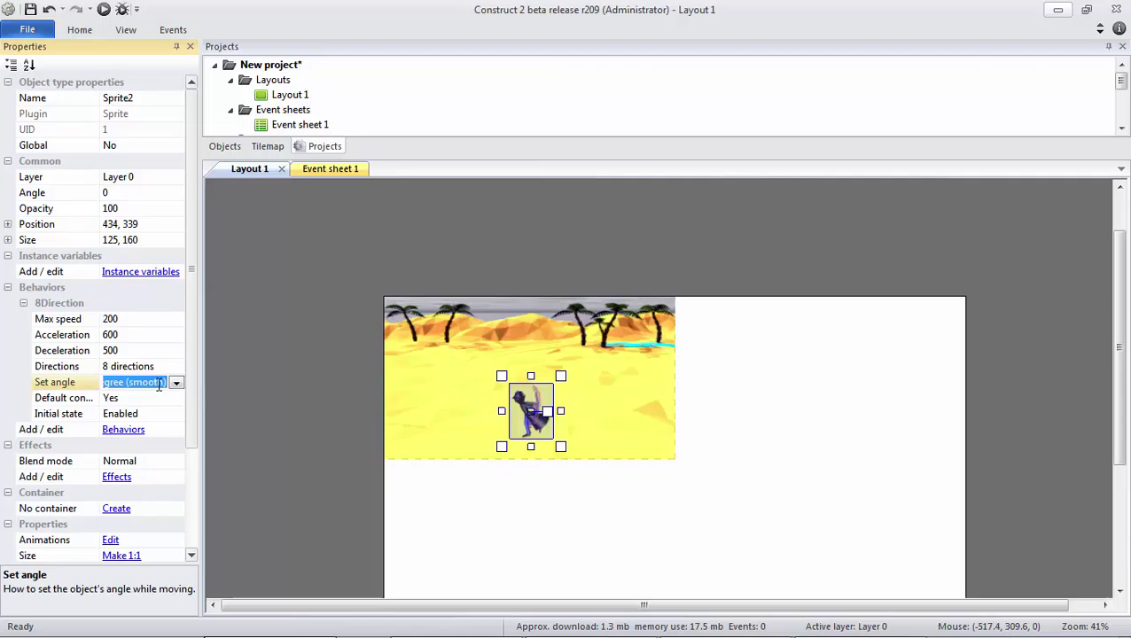
{"action": "left_click", "coordinate": [177, 385]}
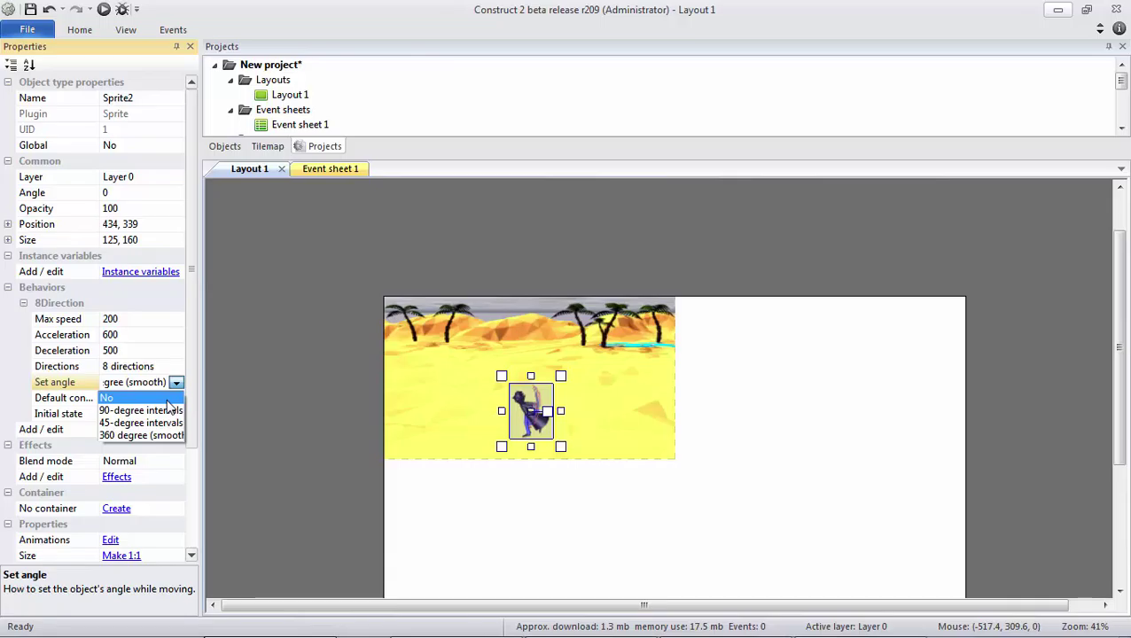
{"action": "left_click", "coordinate": [168, 399]}
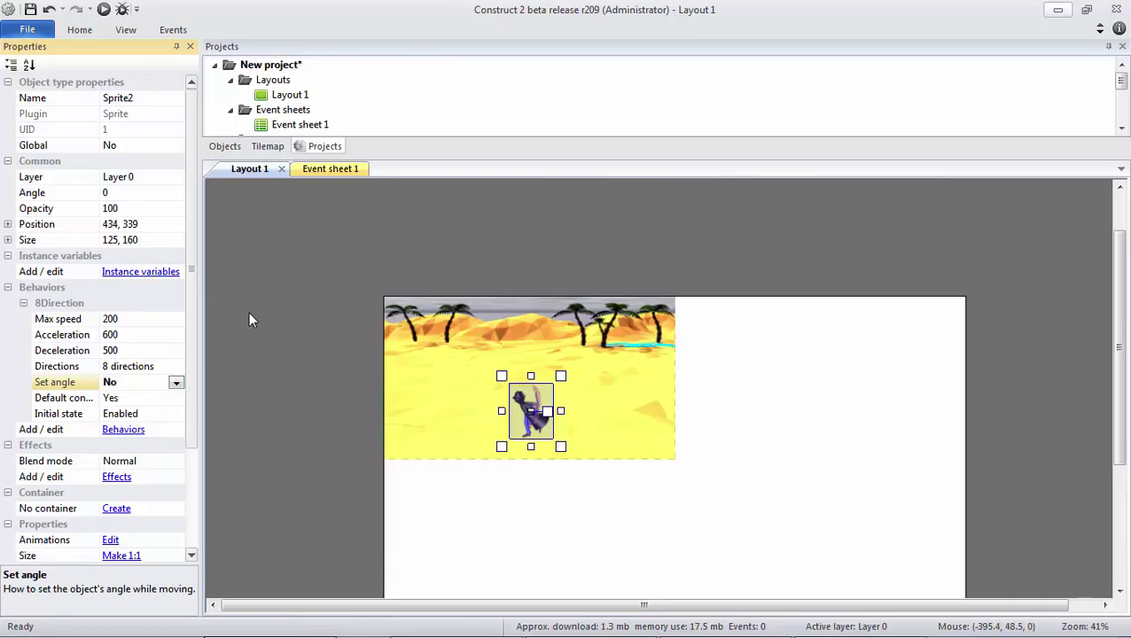
- Set the sprite's 8Direction Max speed to 600 and Deceleration to 600
{"action": "left_click", "coordinate": [308, 340]}
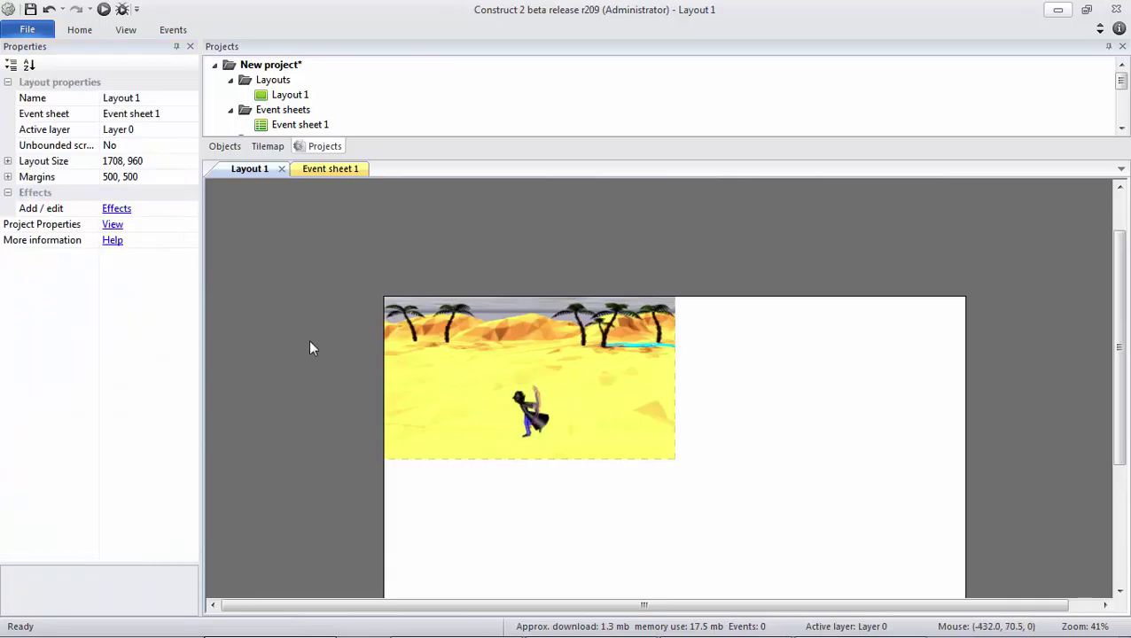
{"action": "left_click", "coordinate": [535, 415]}
{"action": "left_click", "coordinate": [149, 323]}
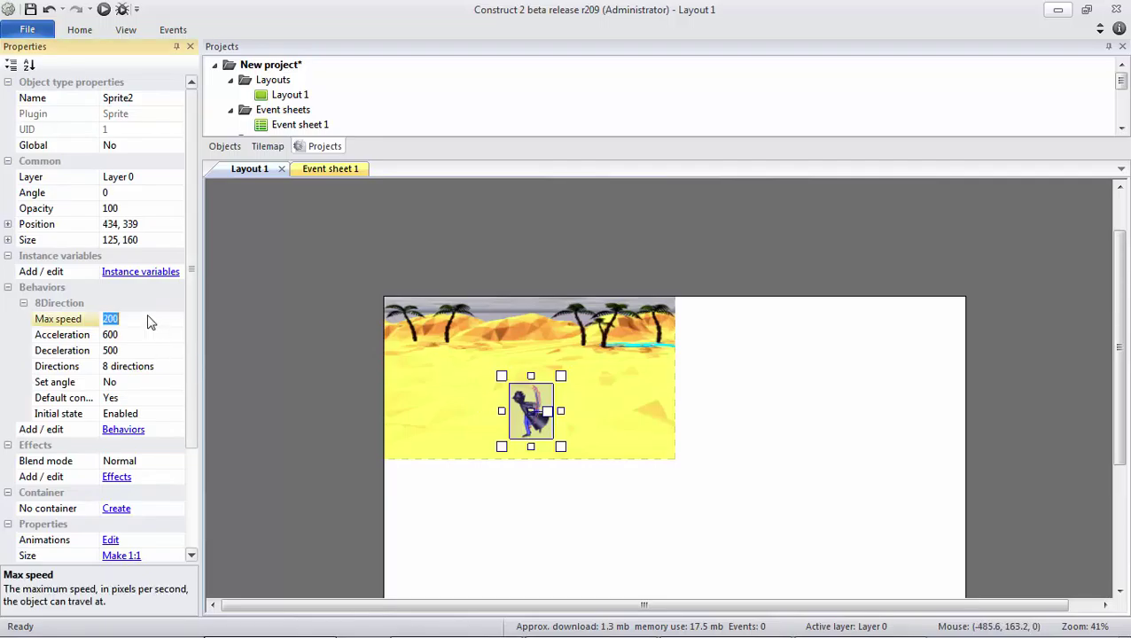
{"action": "left_click", "coordinate": [149, 320]}
{"action": "type", "text": "600"}
{"action": "left_click", "coordinate": [153, 352]}
{"action": "type", "text": "699"}
{"action": "key", "text": "BackSpace"}
{"action": "key", "text": "BackSpace"}
{"action": "type", "text": "00"}
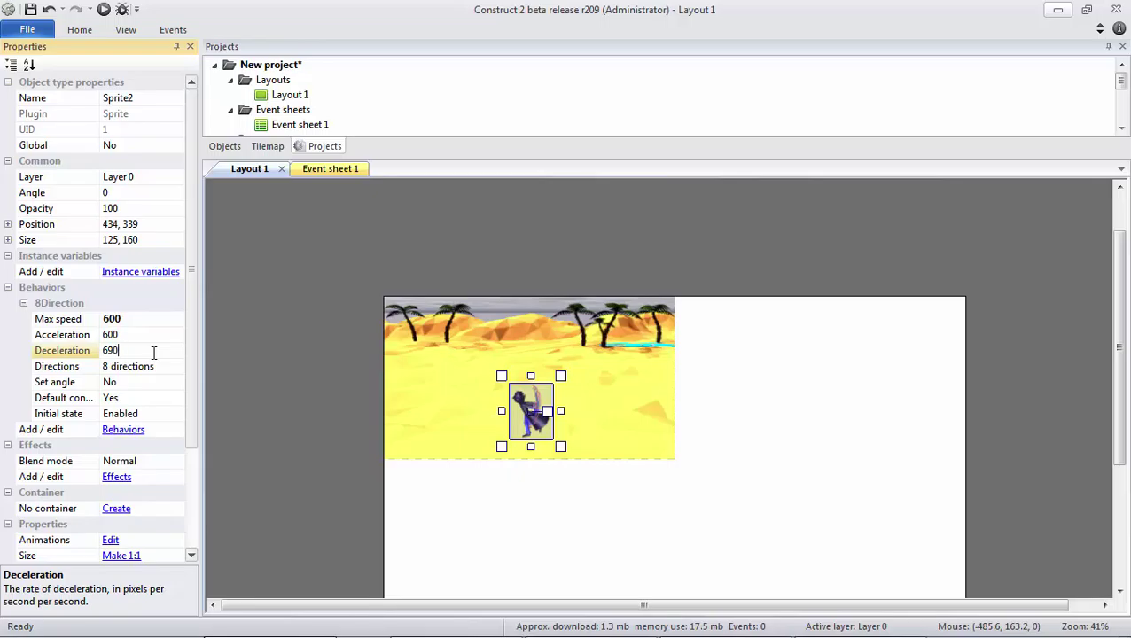
{"action": "key", "text": "BackSpace"}
{"action": "key", "text": "BackSpace"}
{"action": "type", "text": "00"}
{"action": "key", "text": "Return"}
- Abandon the new event on Event sheet 1 and go back to Layout 1
{"action": "left_click", "coordinate": [290, 333]}
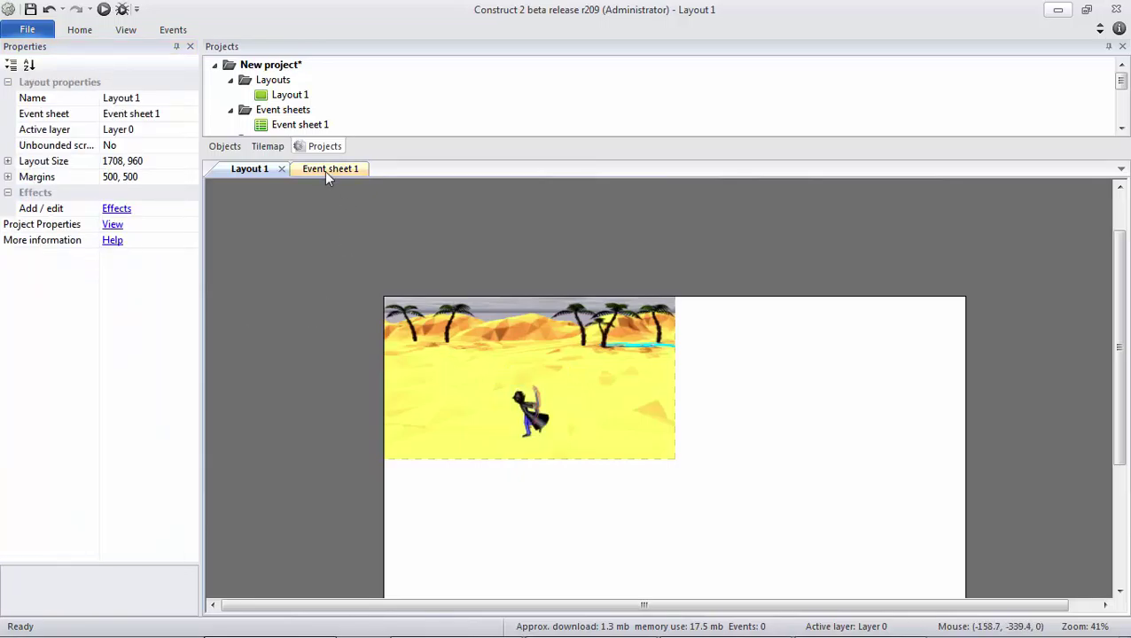
{"action": "left_click", "coordinate": [325, 170]}
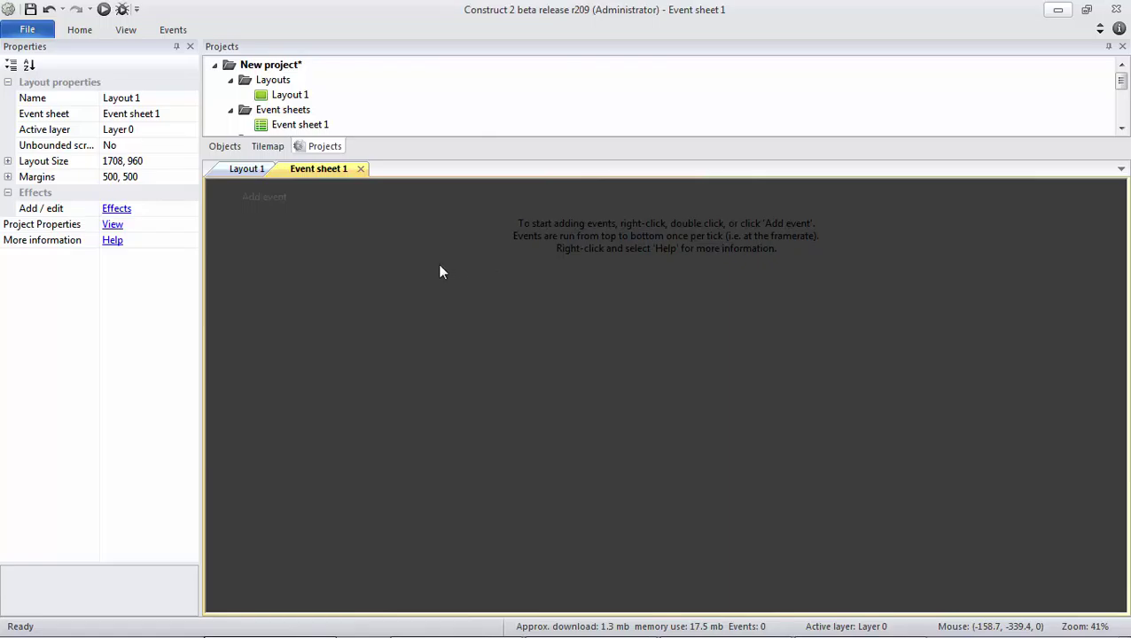
{"action": "left_click", "coordinate": [267, 200]}
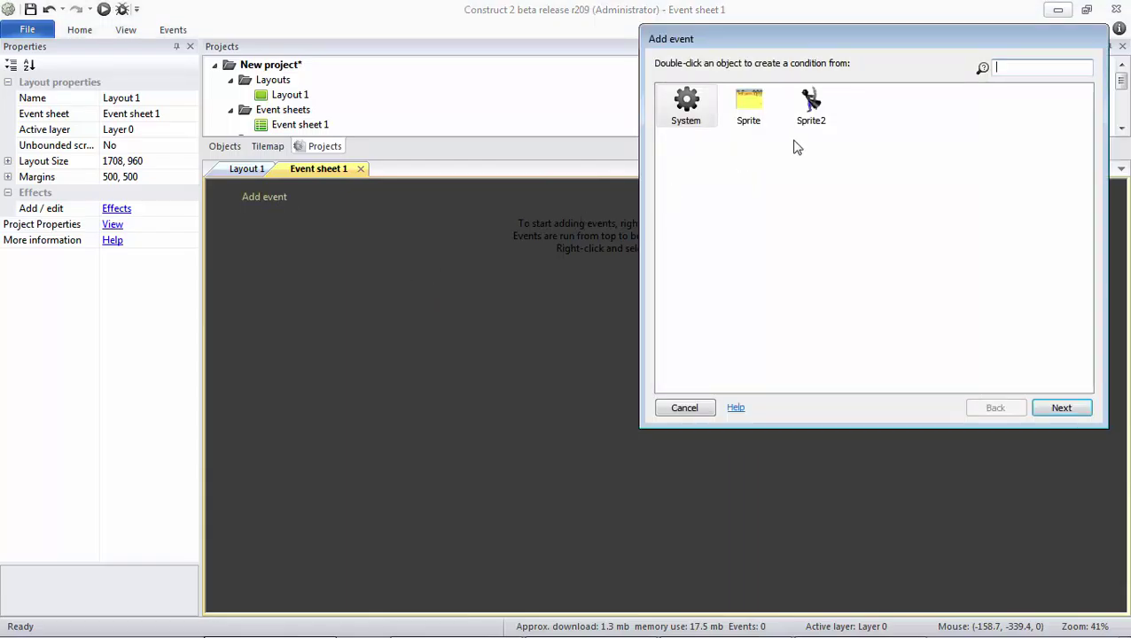
{"action": "left_click", "coordinate": [685, 410]}
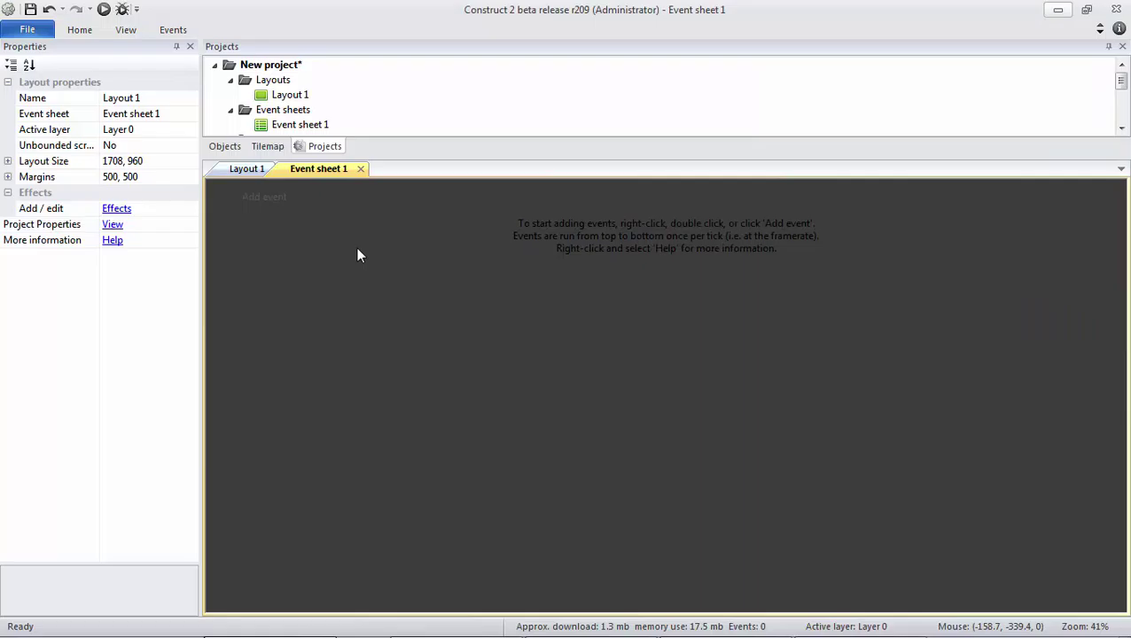
{"action": "left_click", "coordinate": [243, 170]}
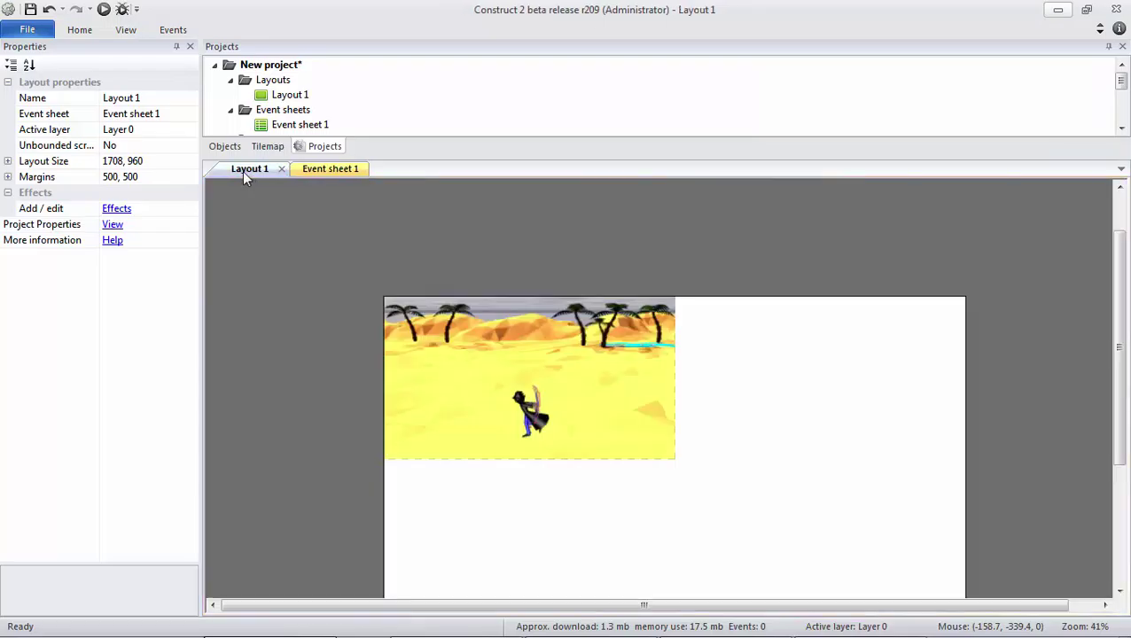
{"action": "double_click", "coordinate": [398, 265]}
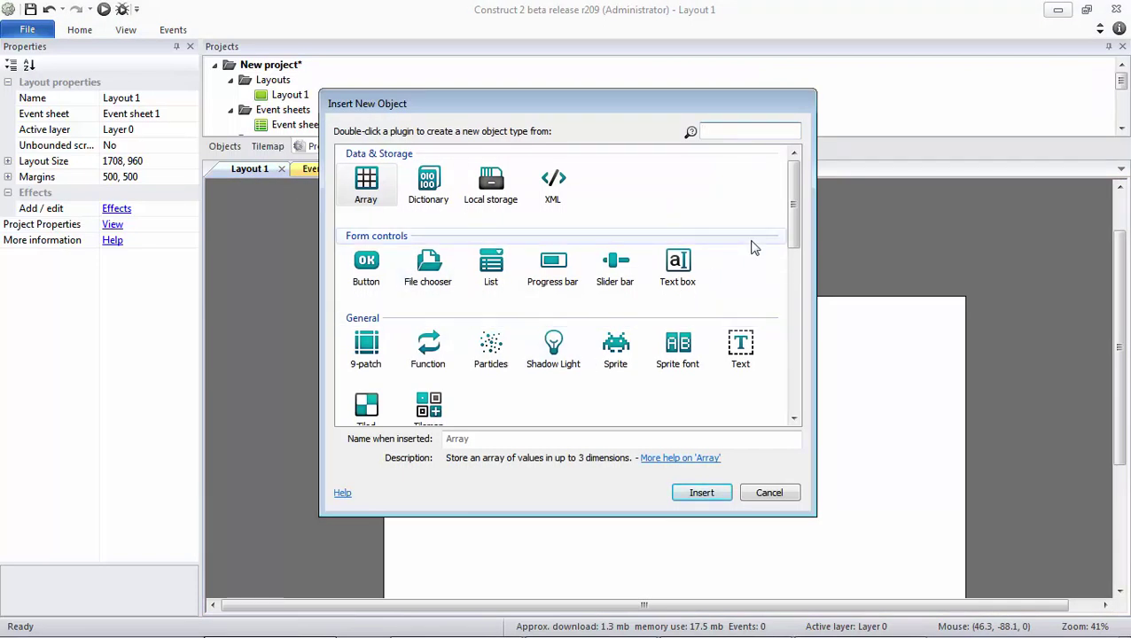
- Insert the Keyboard object from the Input plugins list
{"action": "left_click_drag", "start_coordinate": [798, 235], "coordinate": [806, 311]}
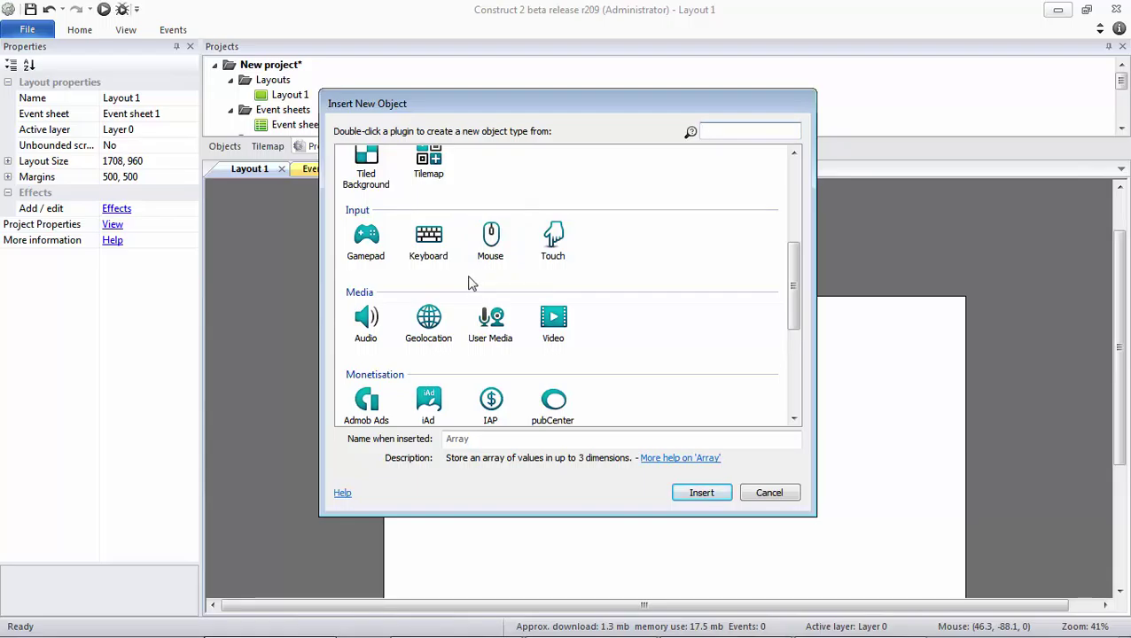
{"action": "left_click", "coordinate": [440, 261]}
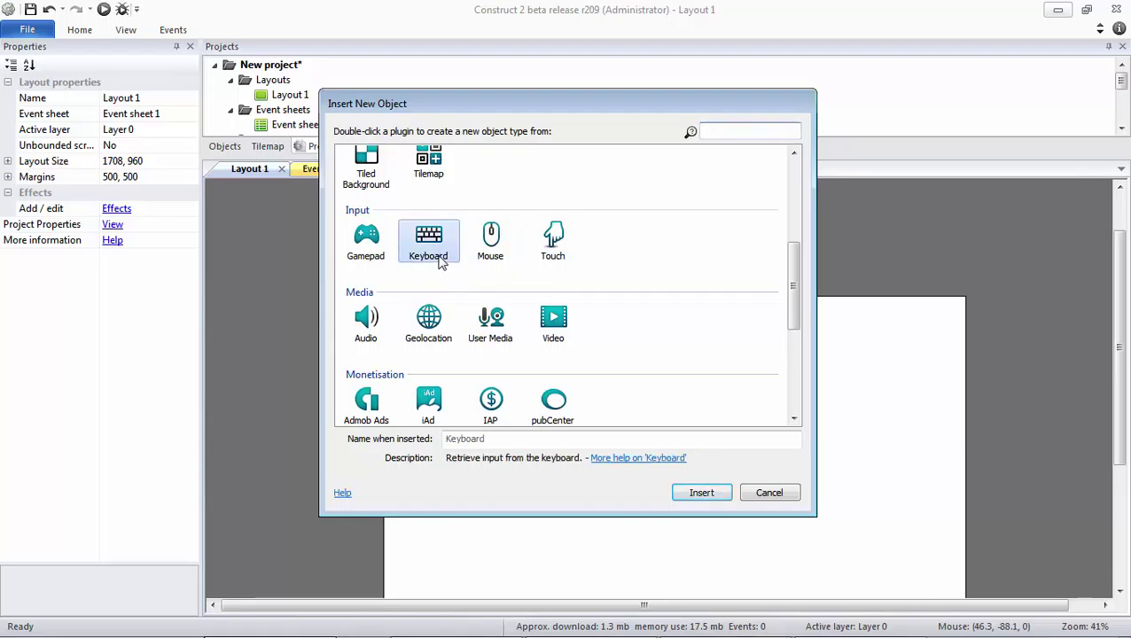
{"action": "double_click", "coordinate": [440, 261]}
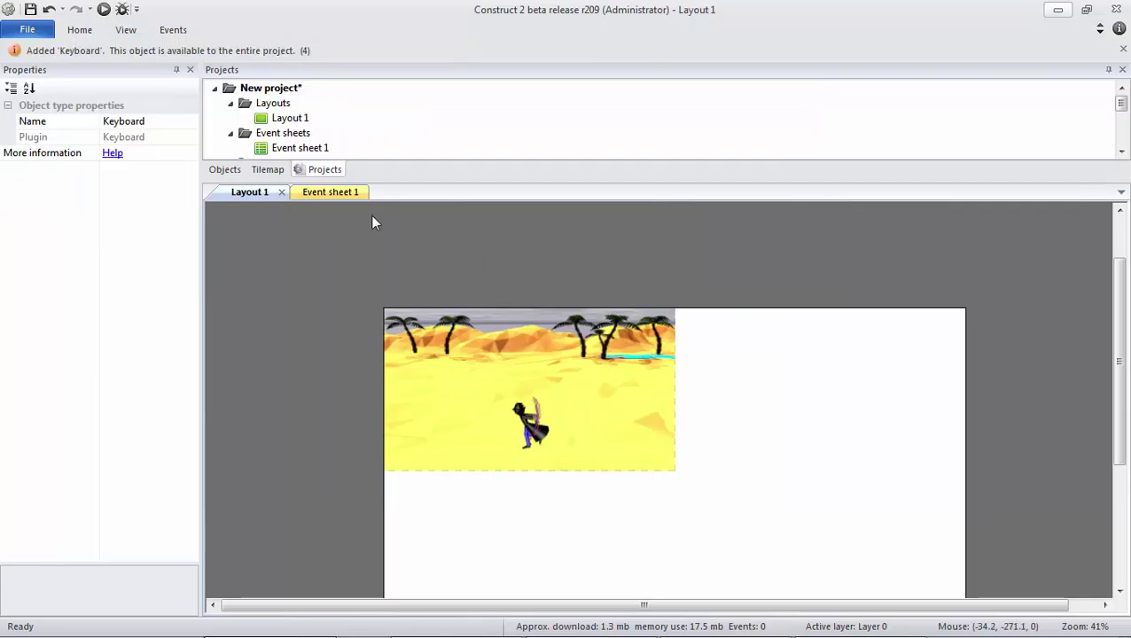
- Add a first event on Event sheet 1 with the Keyboard condition 'W is down'
{"action": "left_click", "coordinate": [332, 195]}
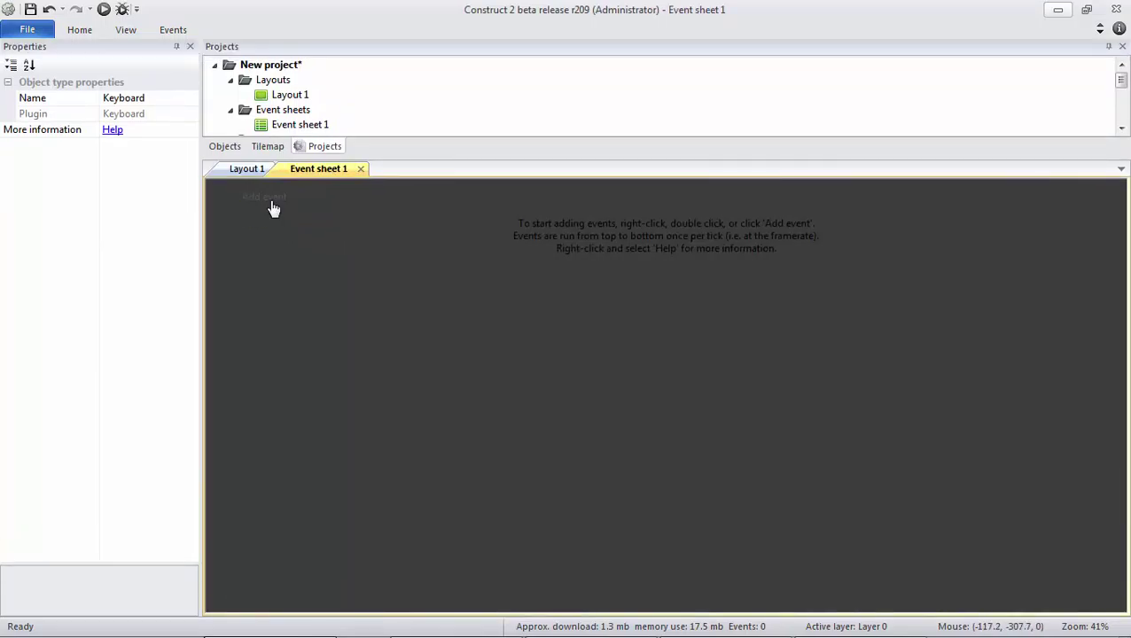
{"action": "left_click", "coordinate": [275, 202]}
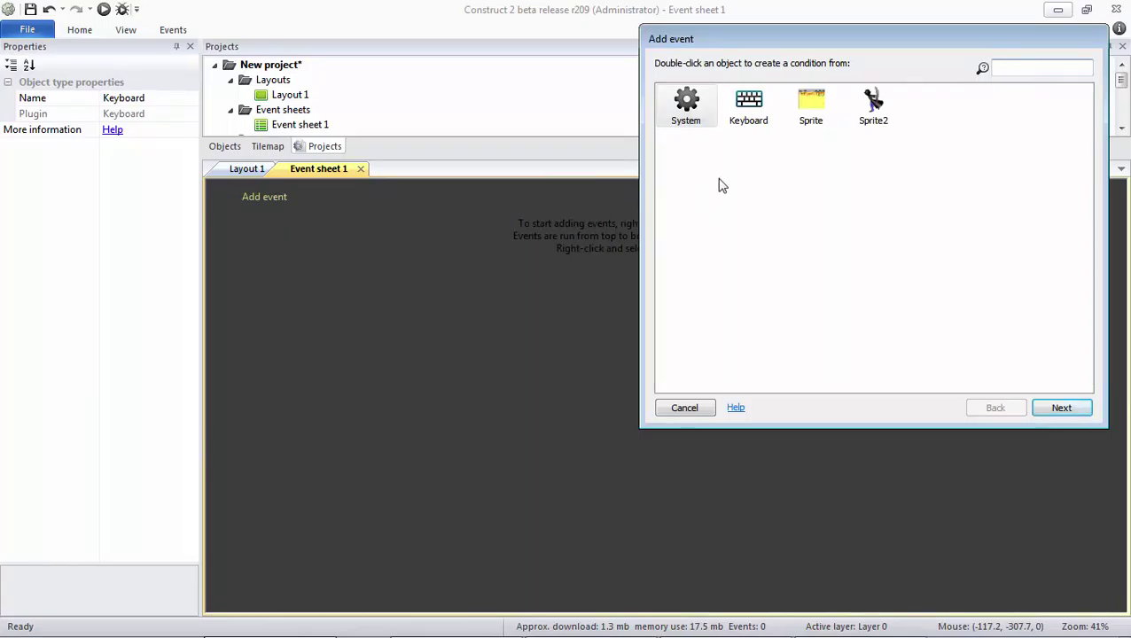
{"action": "double_click", "coordinate": [749, 107]}
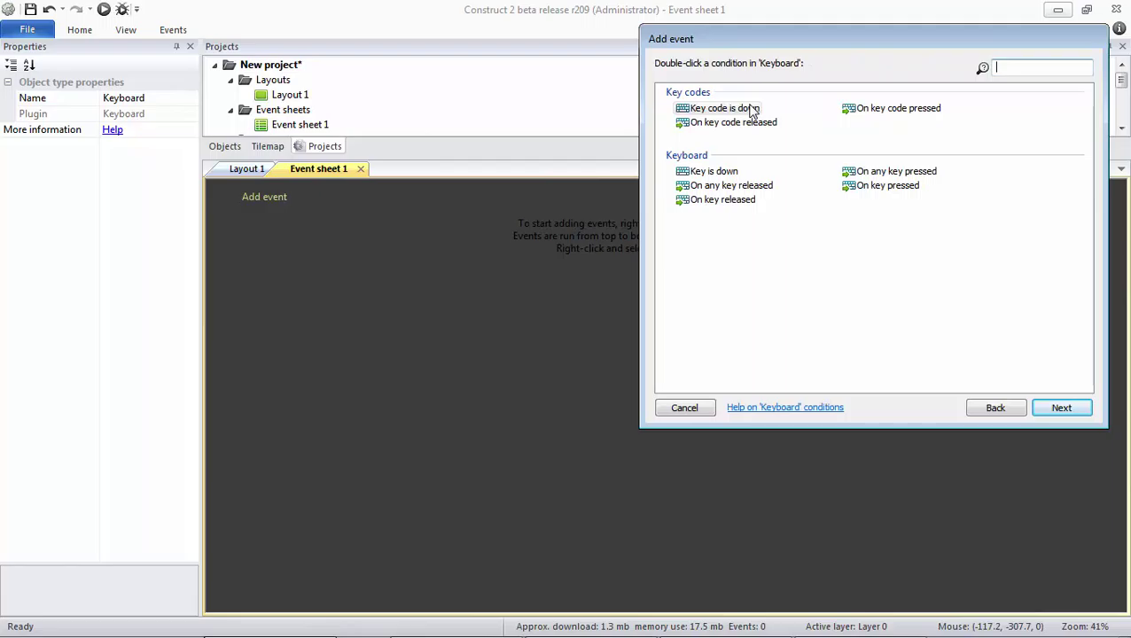
{"action": "left_click", "coordinate": [725, 173]}
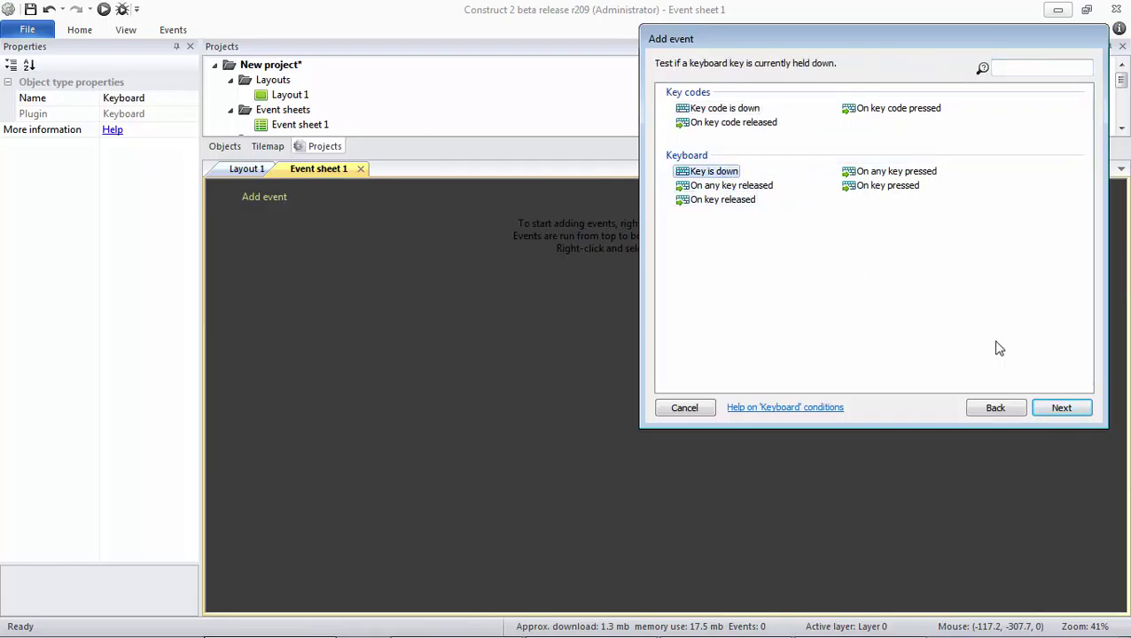
{"action": "left_click", "coordinate": [1043, 410]}
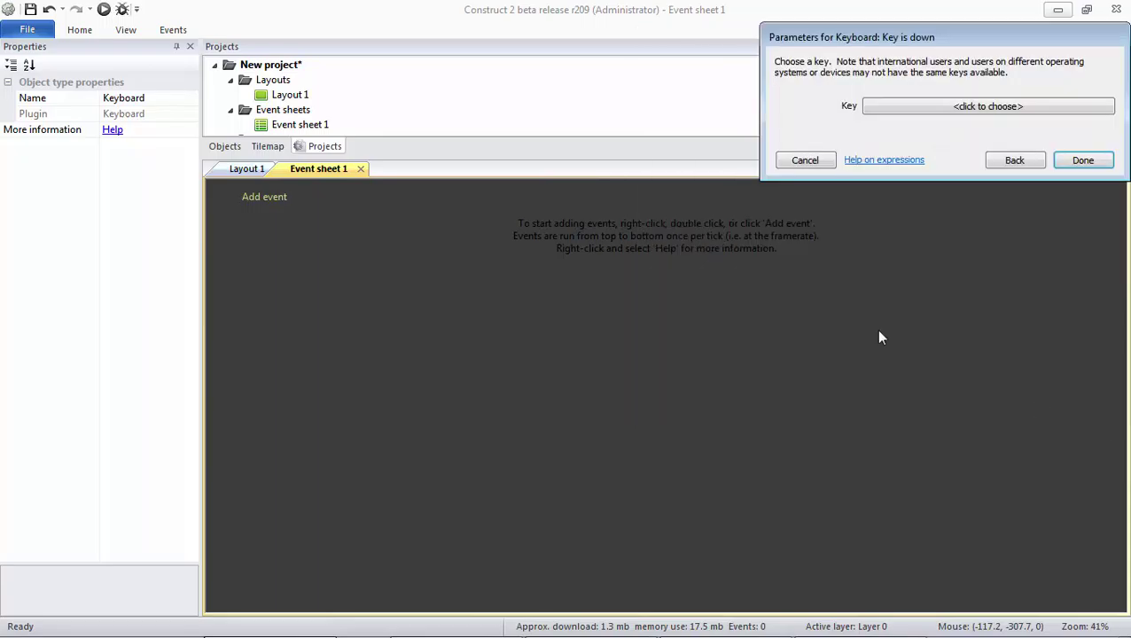
{"action": "left_click", "coordinate": [933, 106]}
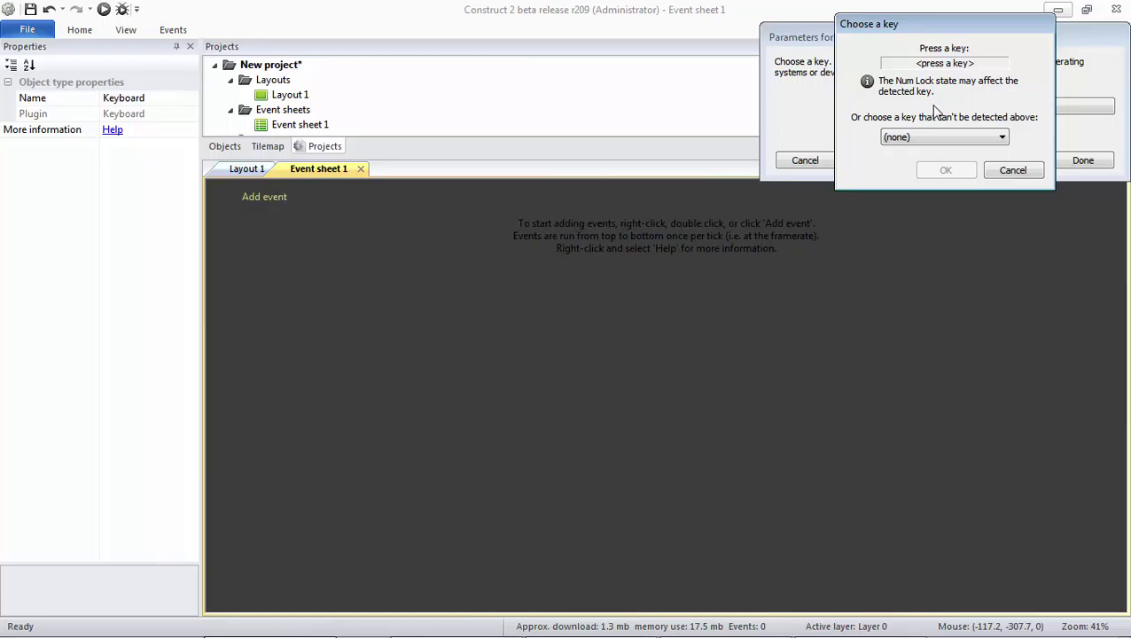
{"action": "key", "text": "shift"}
{"action": "key", "text": "w"}
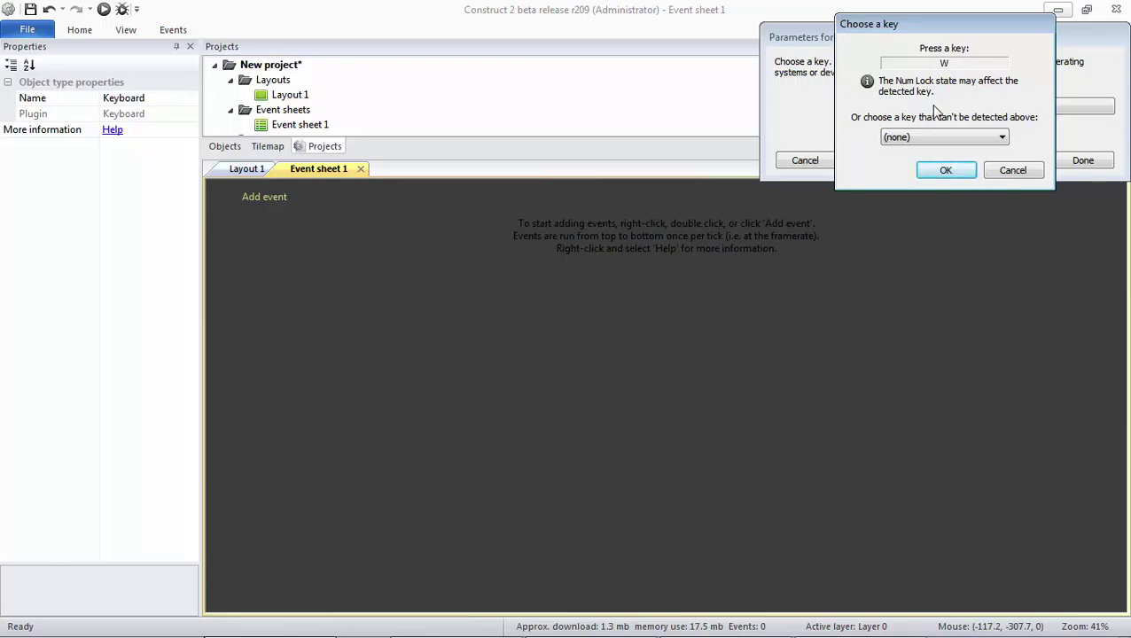
{"action": "left_click", "coordinate": [947, 170]}
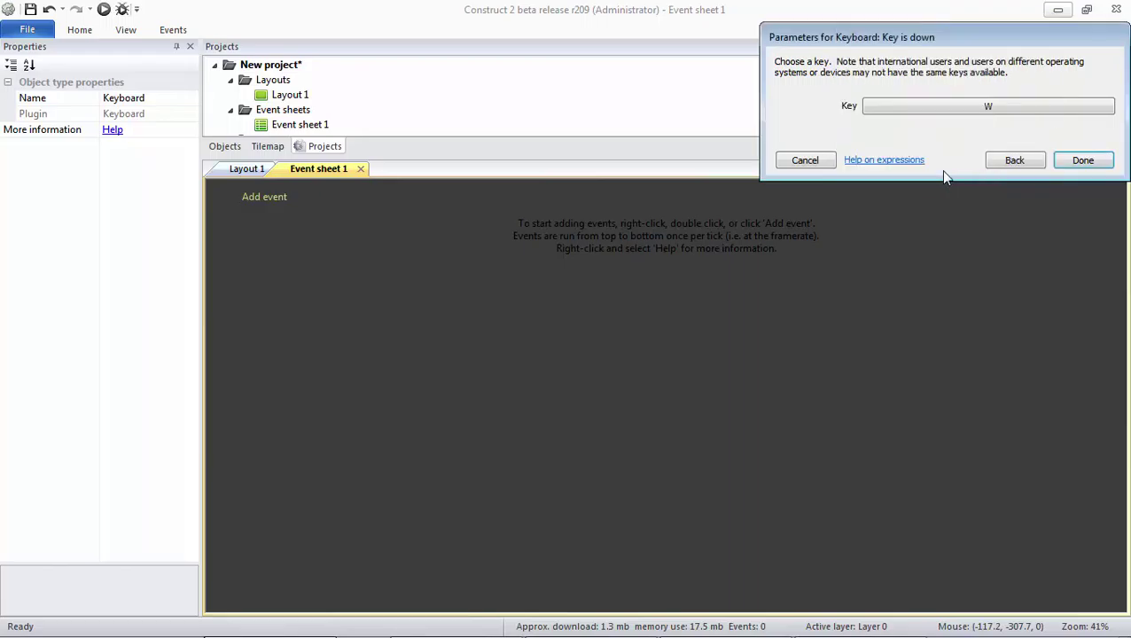
{"action": "left_click", "coordinate": [1072, 167]}
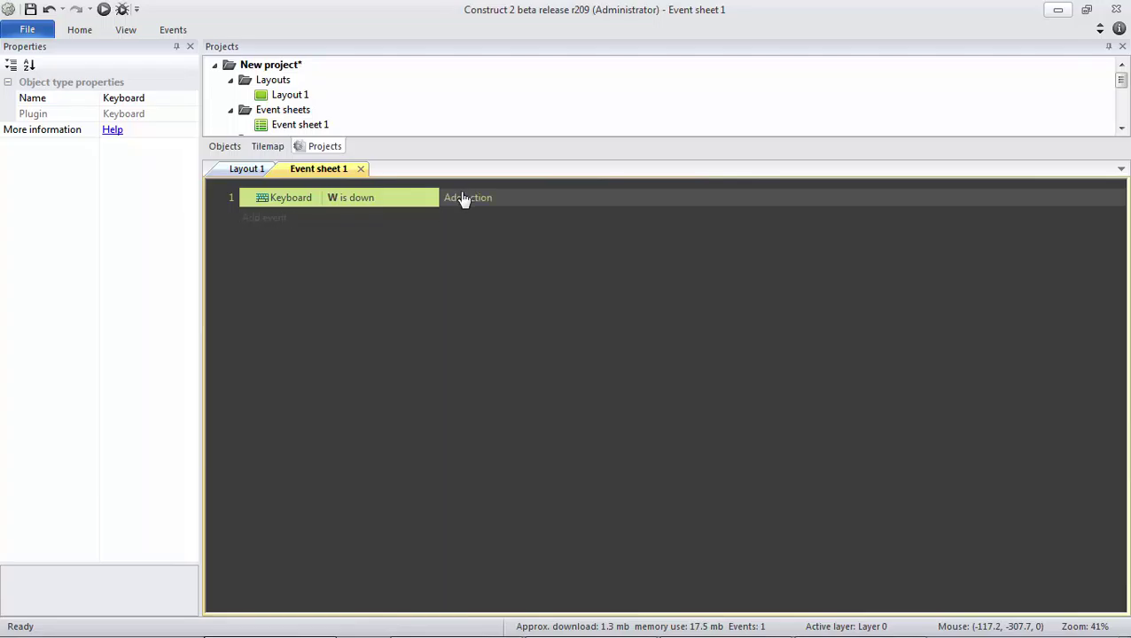
- Give the W event a Sprite2 8Direction Simulate control action set to Left
{"action": "left_click", "coordinate": [463, 198]}
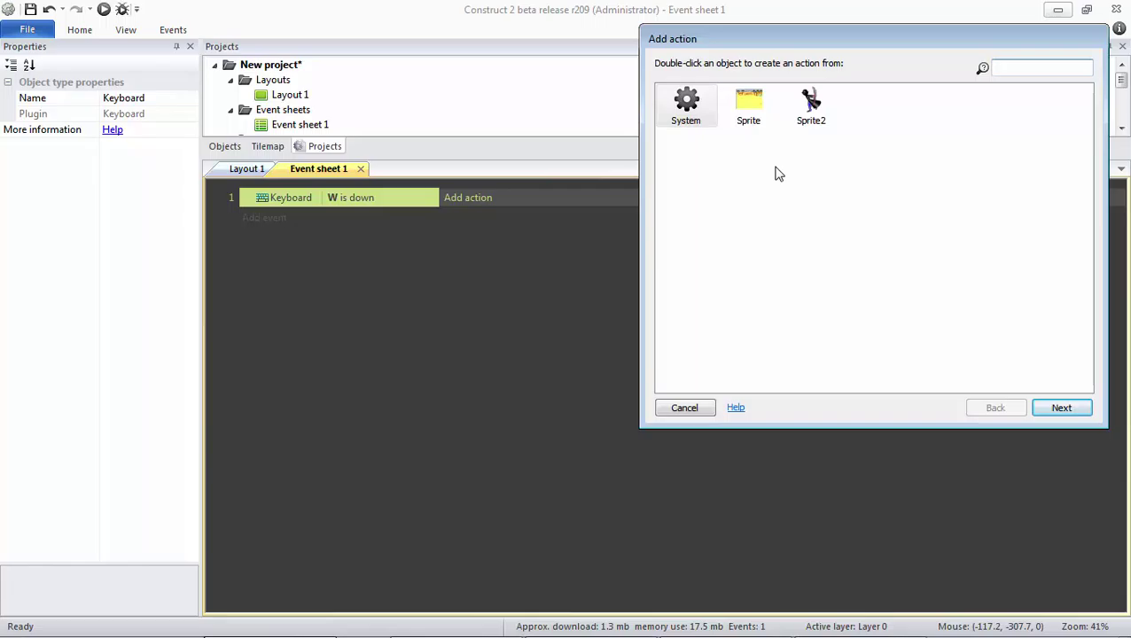
{"action": "double_click", "coordinate": [812, 108]}
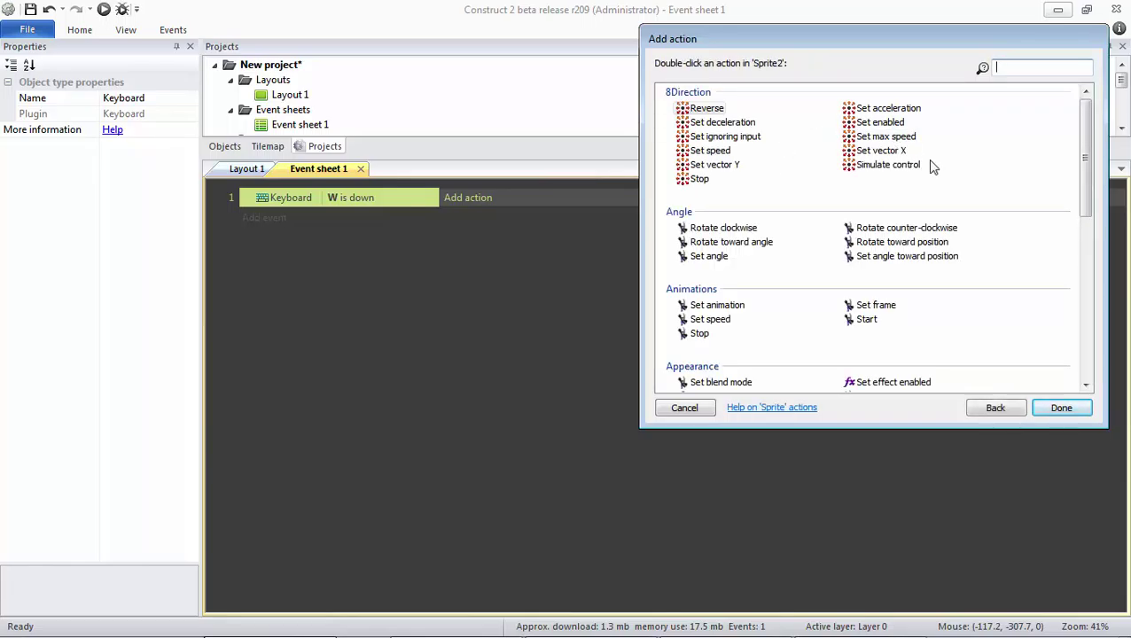
{"action": "left_click", "coordinate": [994, 409]}
{"action": "double_click", "coordinate": [814, 107]}
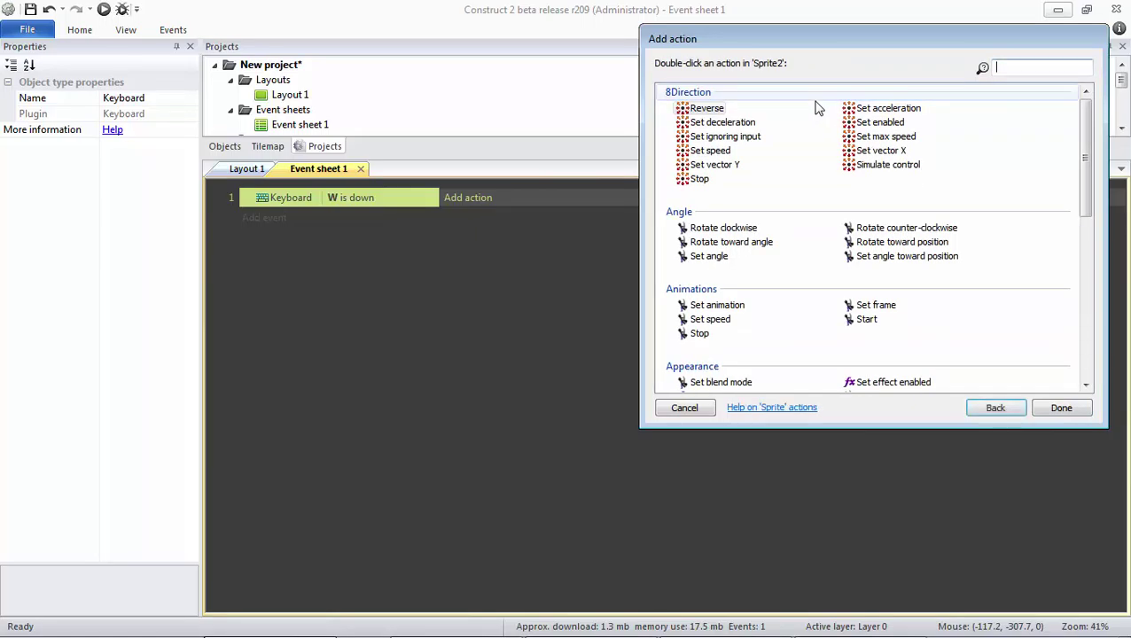
{"action": "double_click", "coordinate": [899, 166]}
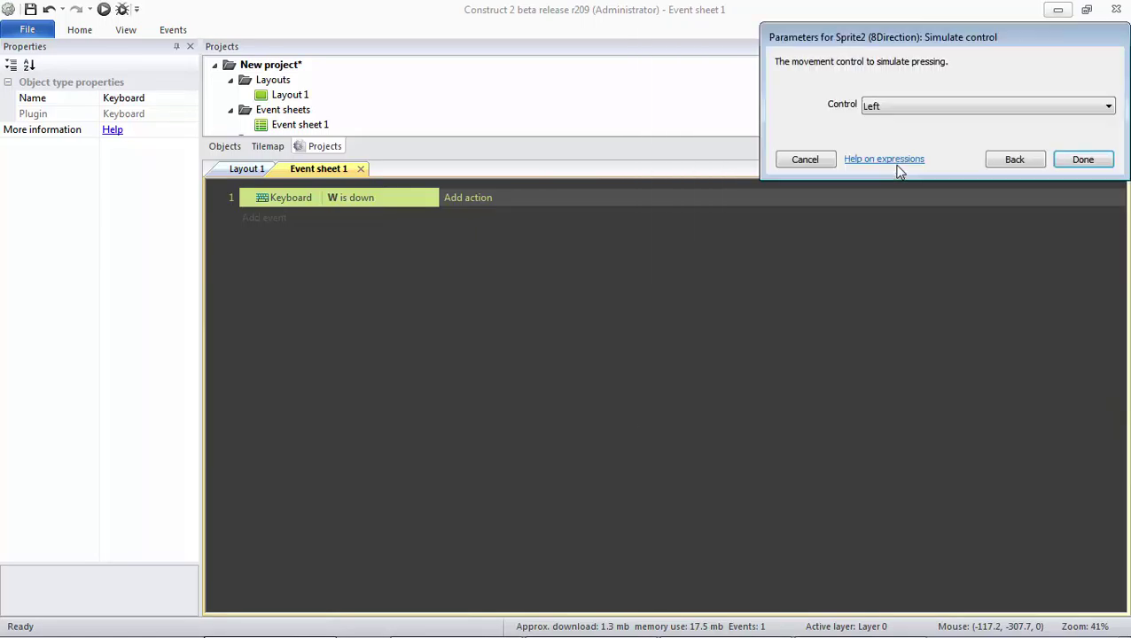
{"action": "left_click", "coordinate": [936, 110]}
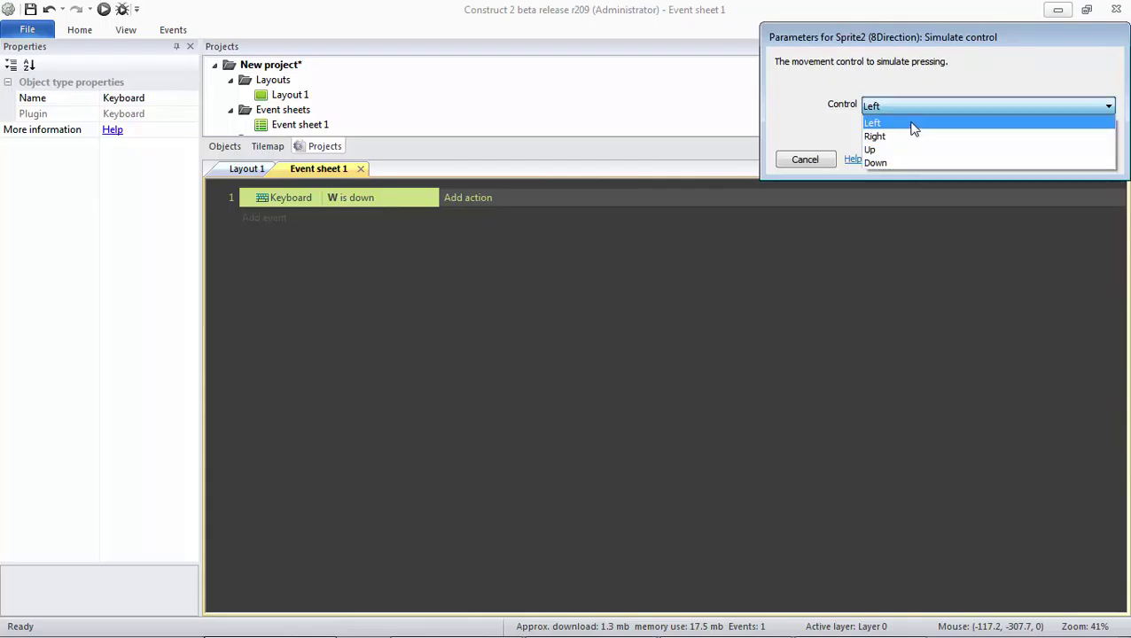
{"action": "left_click", "coordinate": [911, 125]}
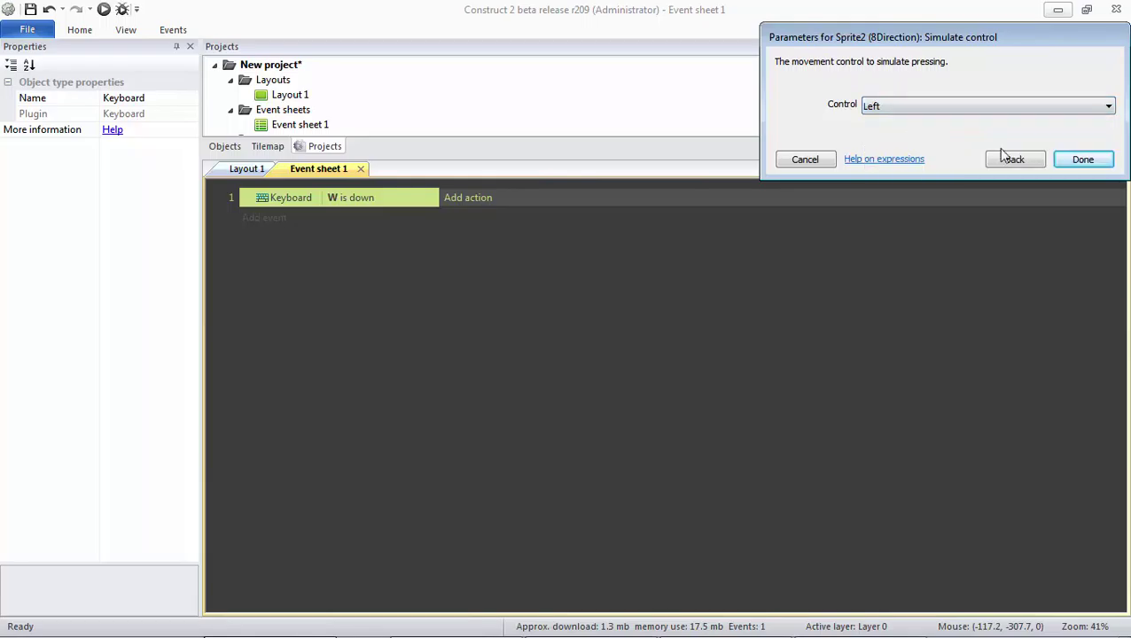
{"action": "left_click", "coordinate": [1082, 159]}
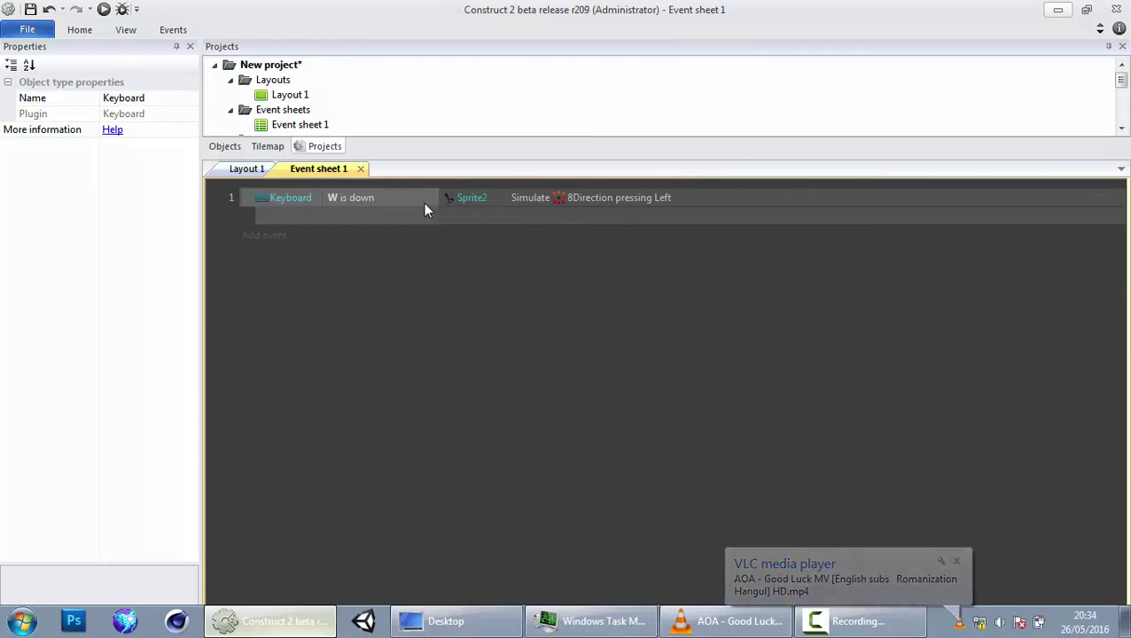
{"action": "left_click", "coordinate": [408, 219]}
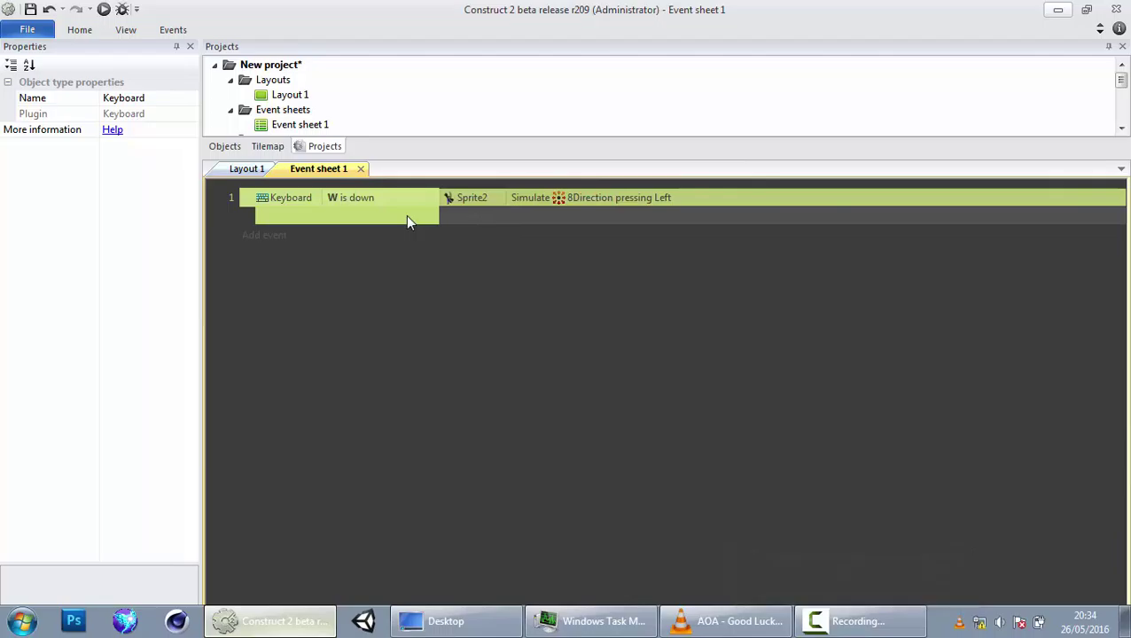
- Duplicate the W event and change event 2's key to A
{"action": "key", "text": "ctrl+c"}
{"action": "key", "text": "ctrl+v"}
{"action": "key", "text": "ctrl+v"}
{"action": "key", "text": "ctrl+v"}
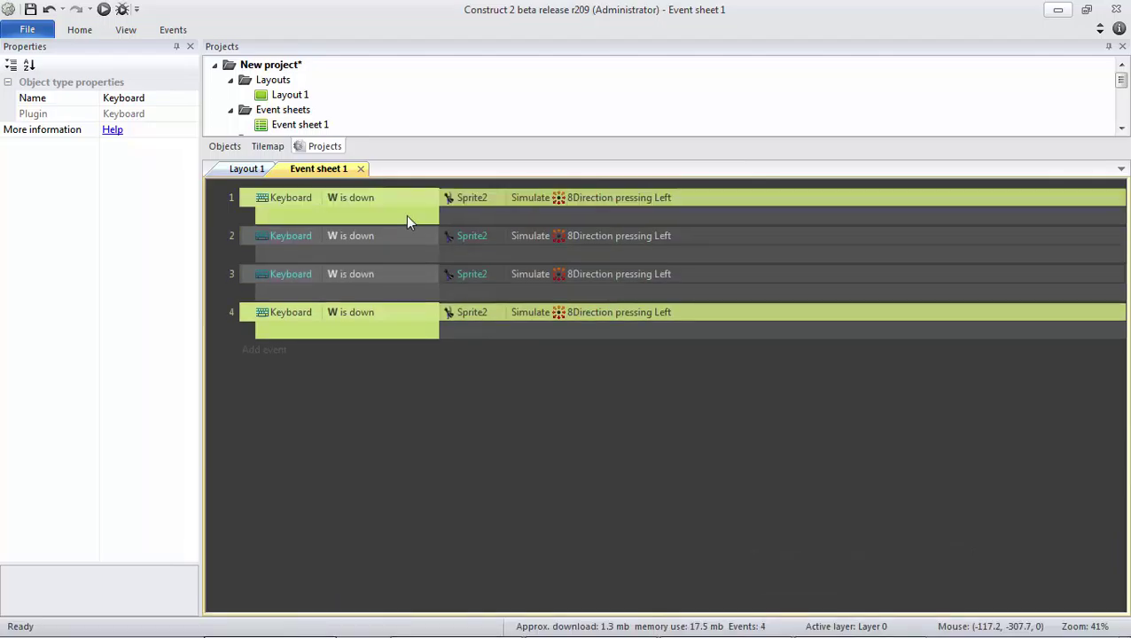
{"action": "double_click", "coordinate": [398, 235]}
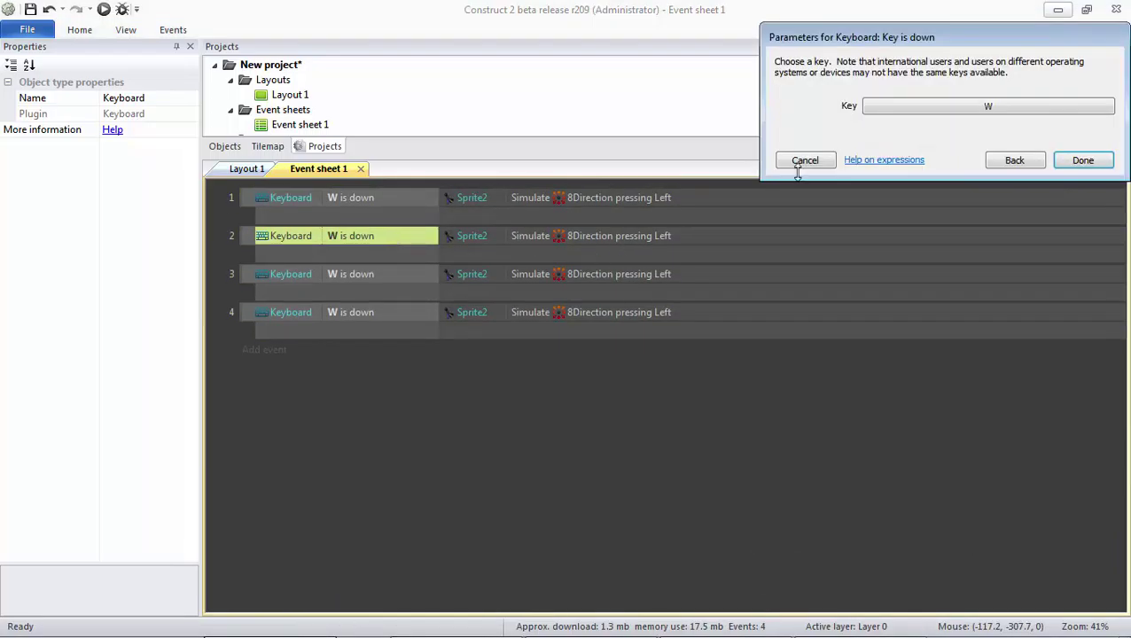
{"action": "left_click", "coordinate": [898, 104]}
{"action": "key", "text": "a"}
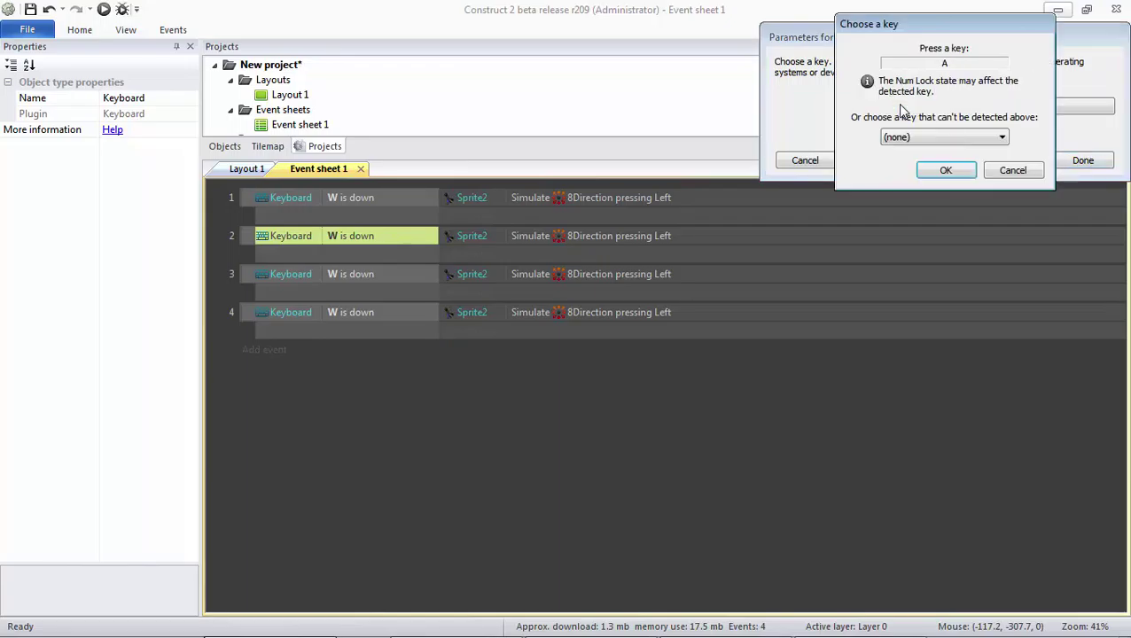
{"action": "key", "text": "Return"}
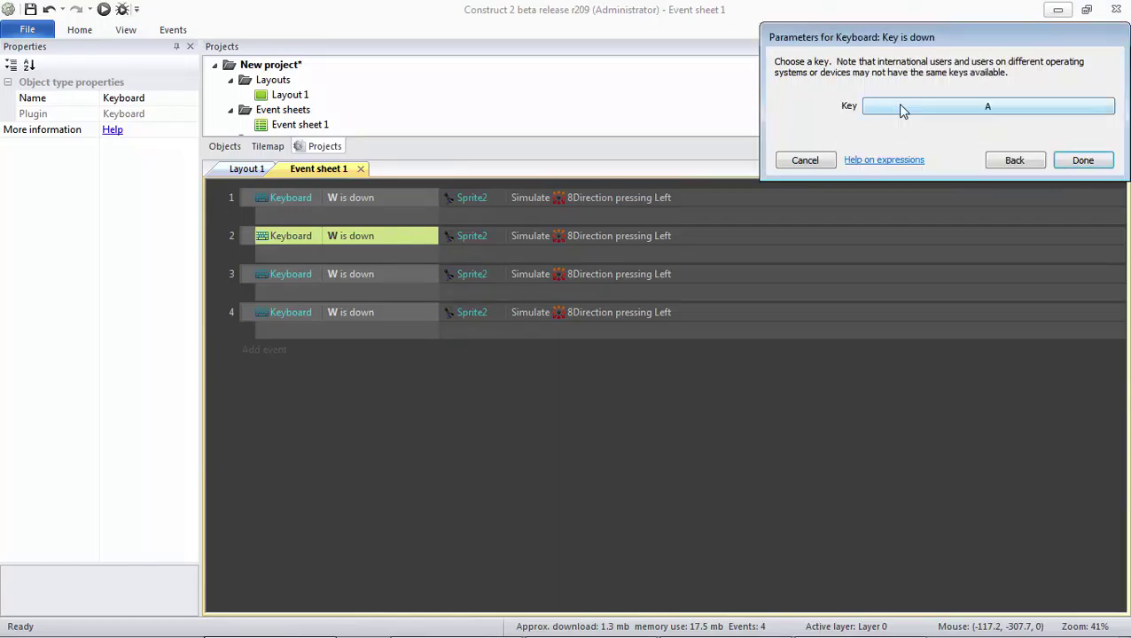
{"action": "left_click", "coordinate": [1078, 165]}
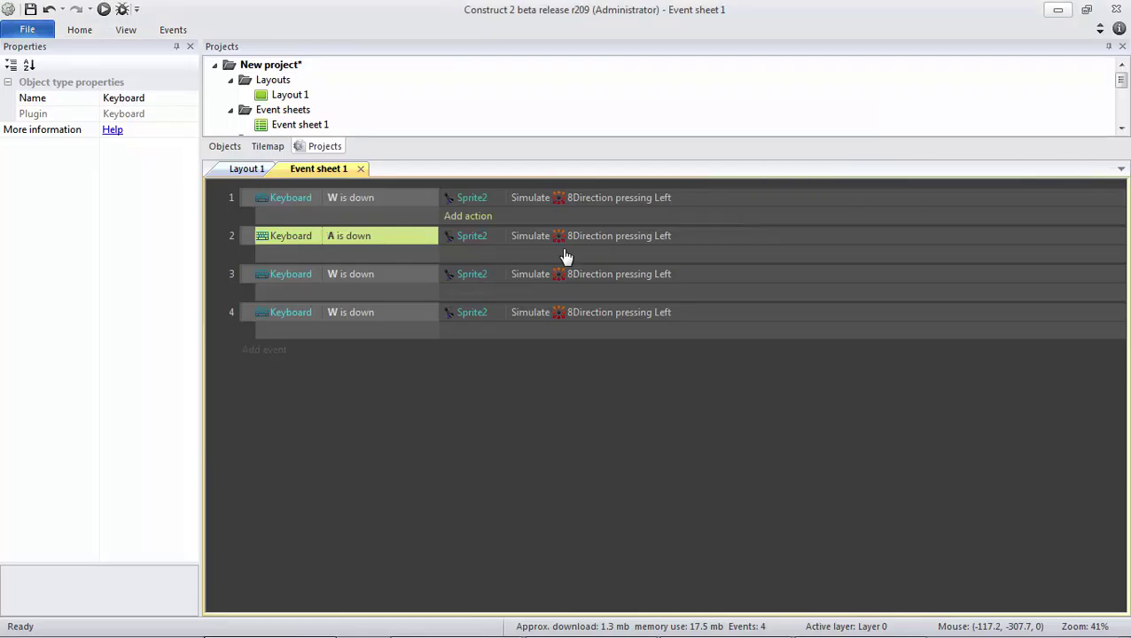
- Change event 3's key condition to S
{"action": "left_click", "coordinate": [375, 275]}
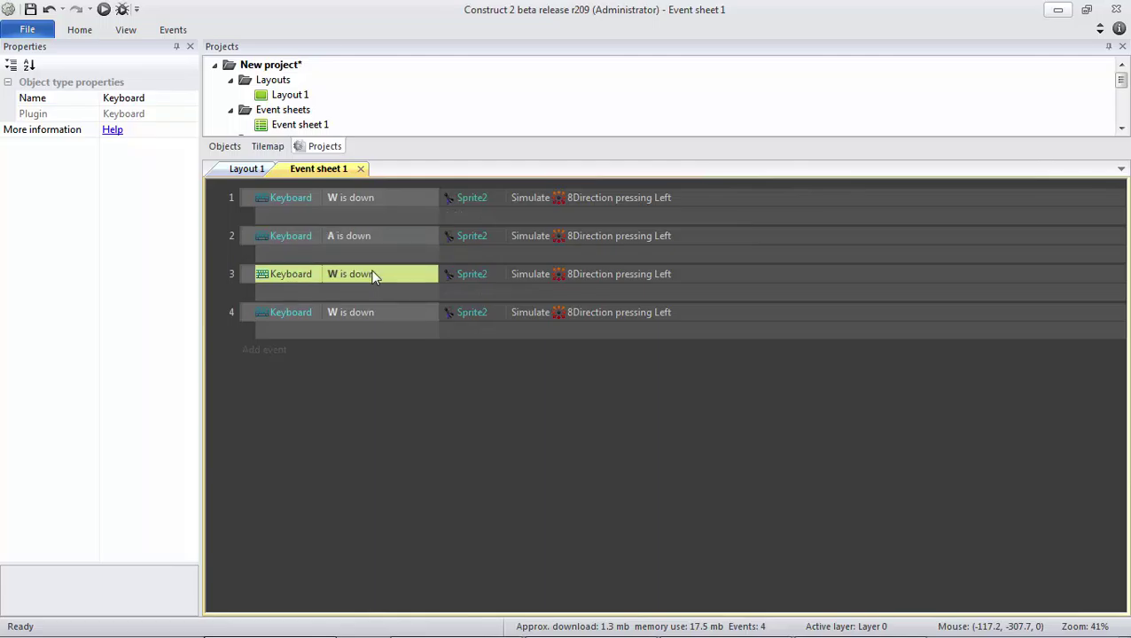
{"action": "double_click", "coordinate": [375, 275]}
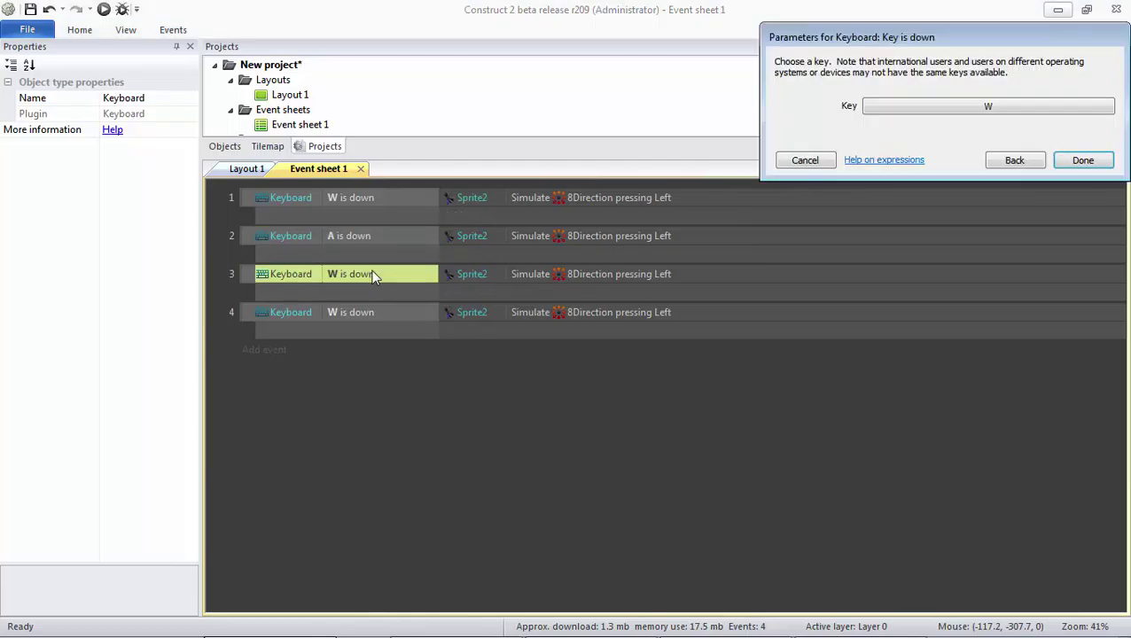
{"action": "left_click", "coordinate": [952, 120]}
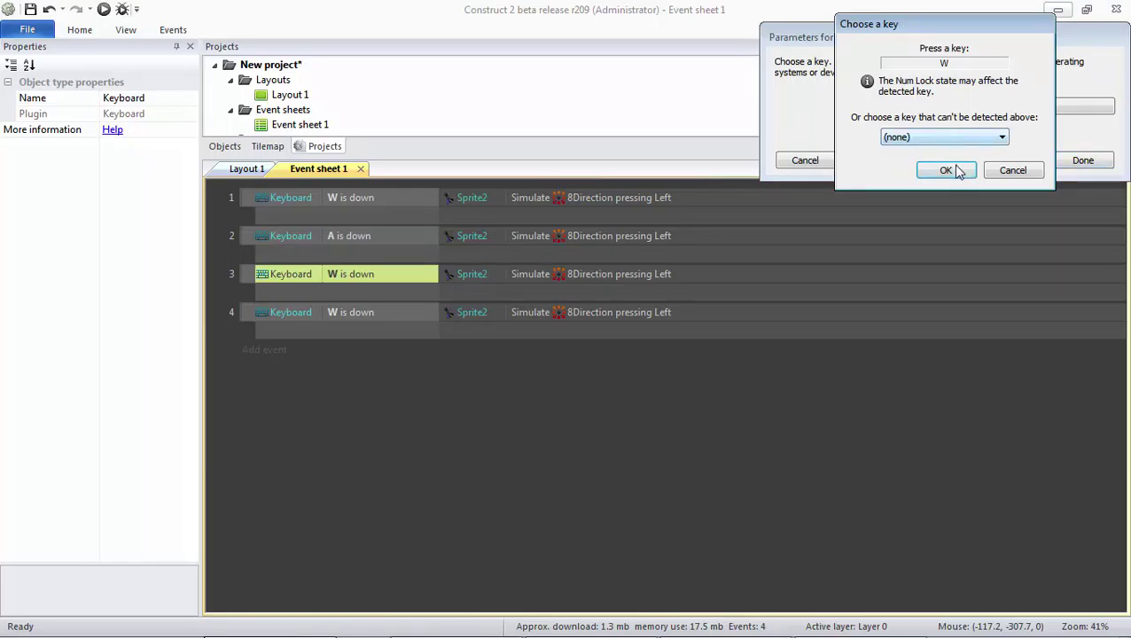
{"action": "left_click", "coordinate": [955, 169]}
{"action": "left_click", "coordinate": [985, 108]}
{"action": "key", "text": "shift"}
{"action": "key", "text": "s"}
{"action": "key", "text": "Return"}
{"action": "left_click", "coordinate": [1083, 160]}
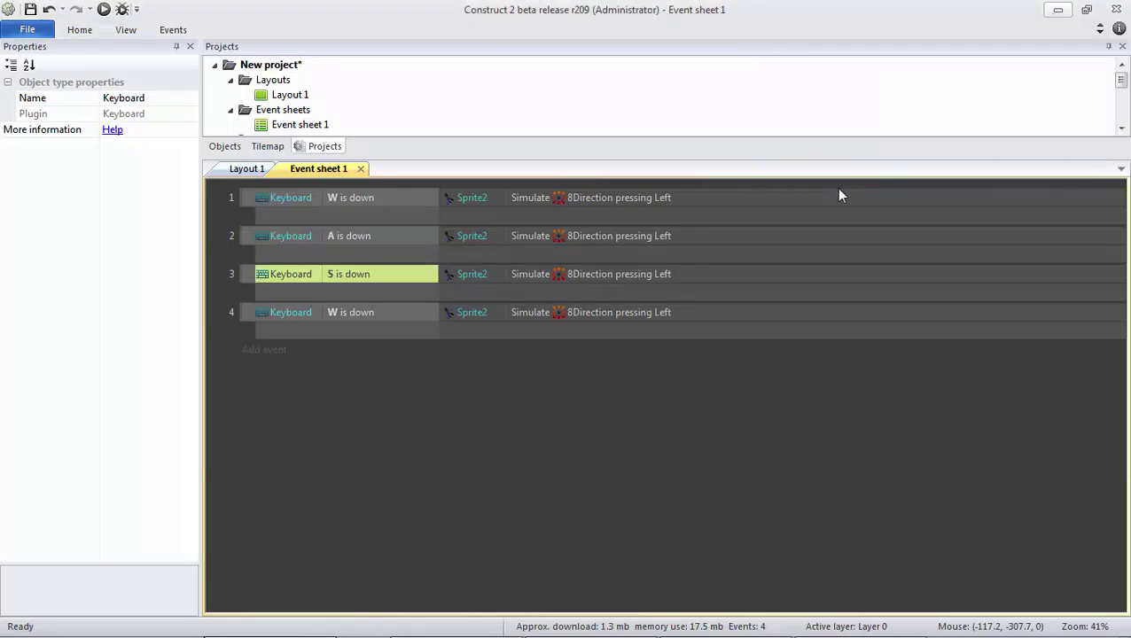
- Change event 4's key condition to D
{"action": "double_click", "coordinate": [388, 318]}
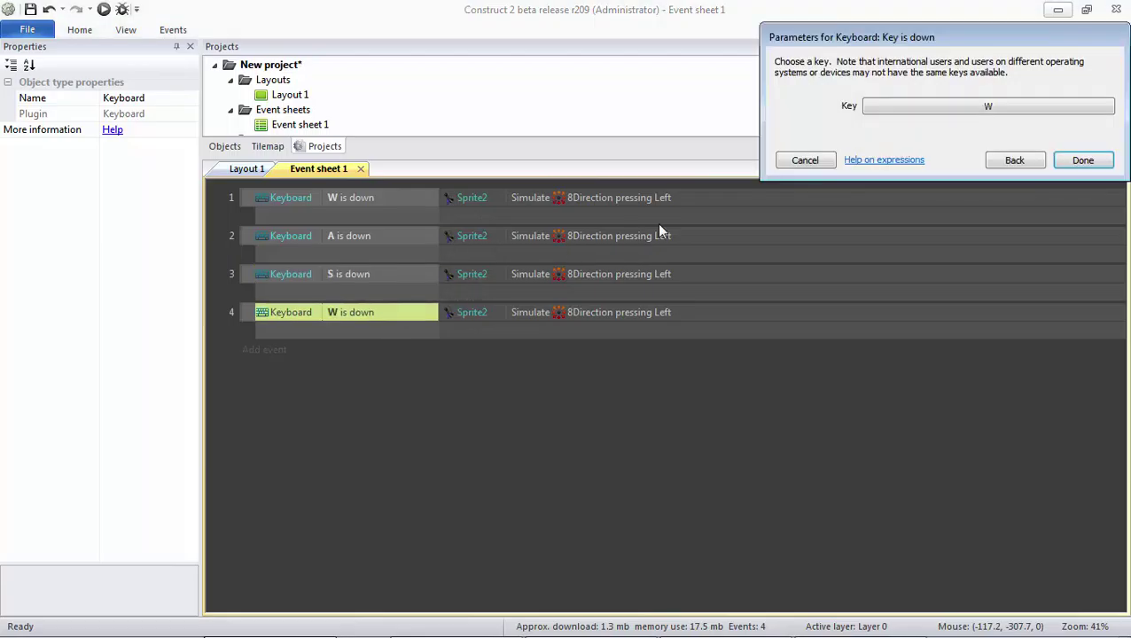
{"action": "left_click", "coordinate": [948, 106]}
{"action": "key", "text": "shift"}
{"action": "key", "text": "d"}
{"action": "key", "text": "Return"}
{"action": "left_click", "coordinate": [1082, 161]}
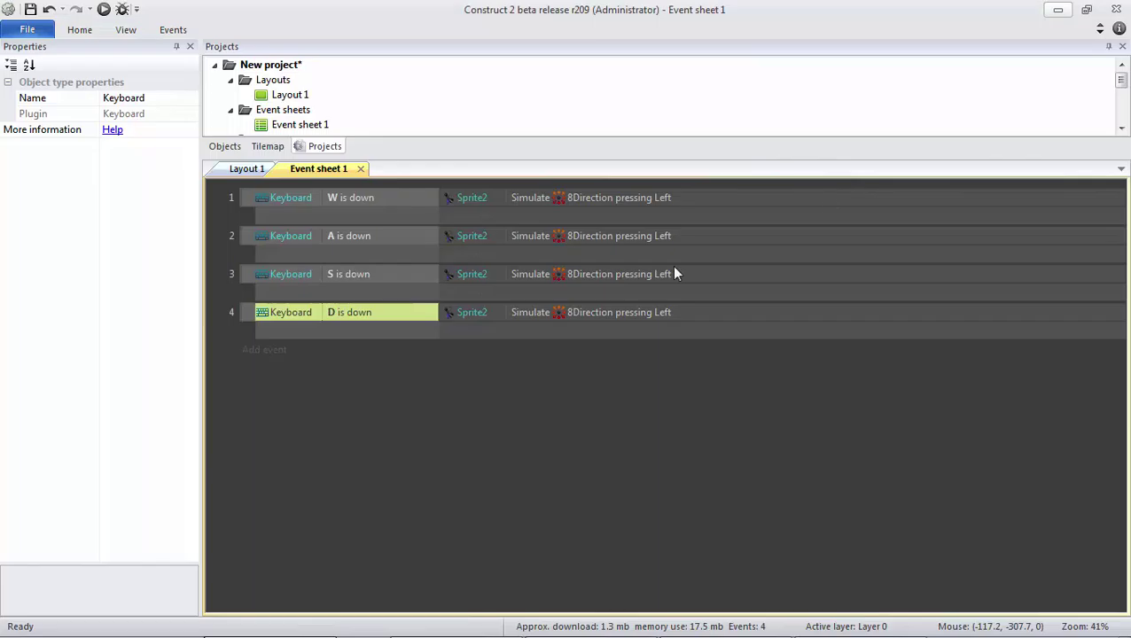
- Keep the A event simulating Left and switch the W event's action to Up
{"action": "double_click", "coordinate": [623, 237]}
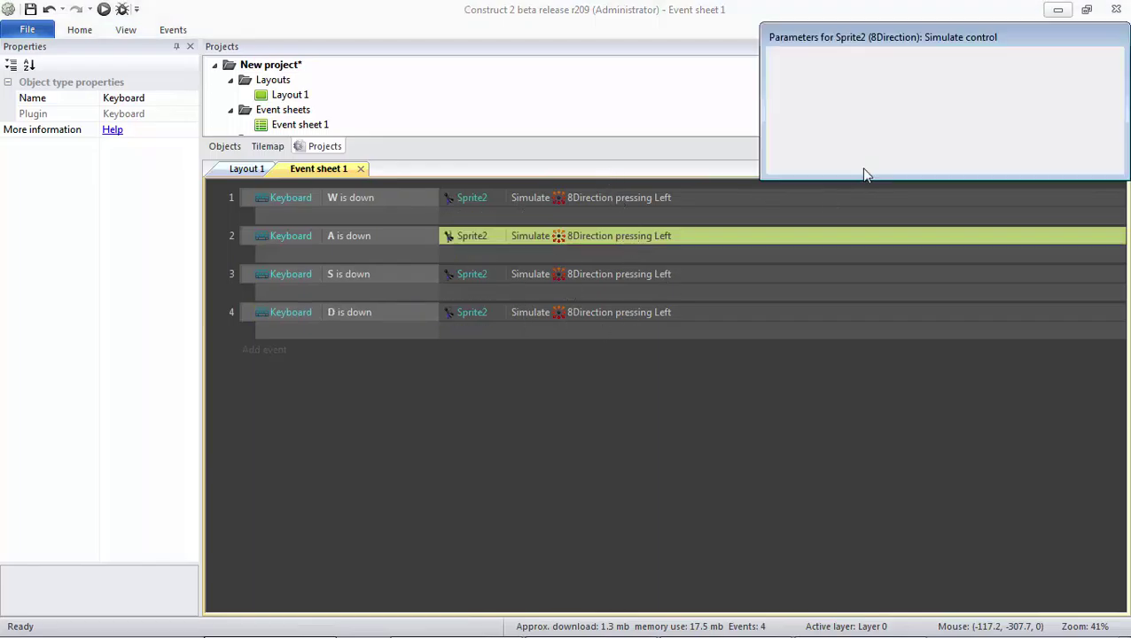
{"action": "left_click", "coordinate": [945, 113]}
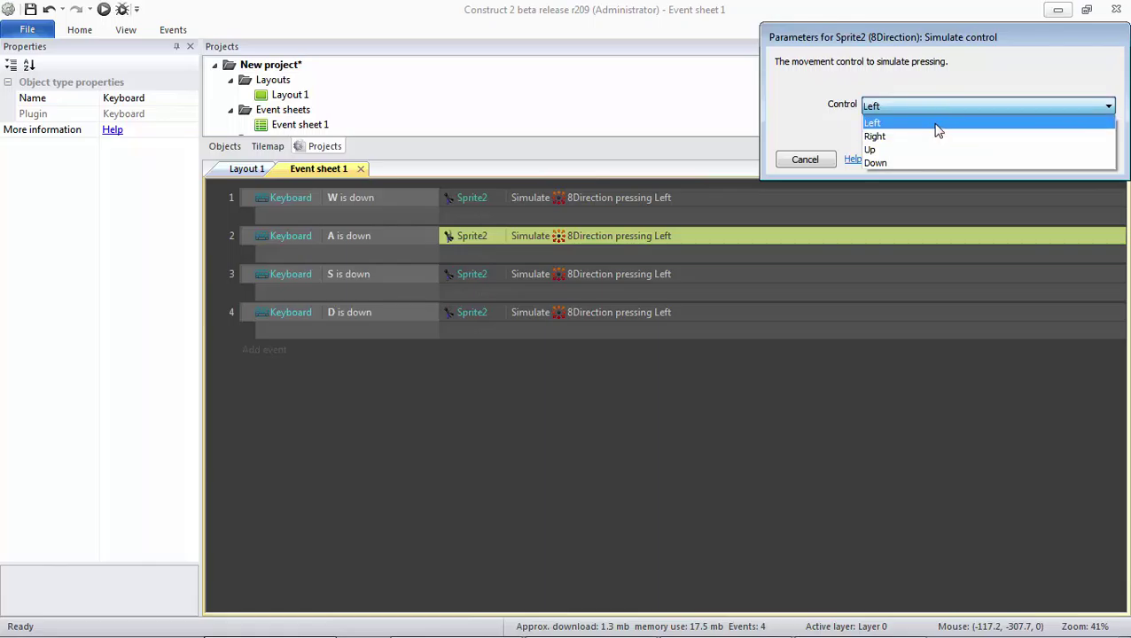
{"action": "left_click", "coordinate": [936, 123]}
{"action": "left_click", "coordinate": [1078, 158]}
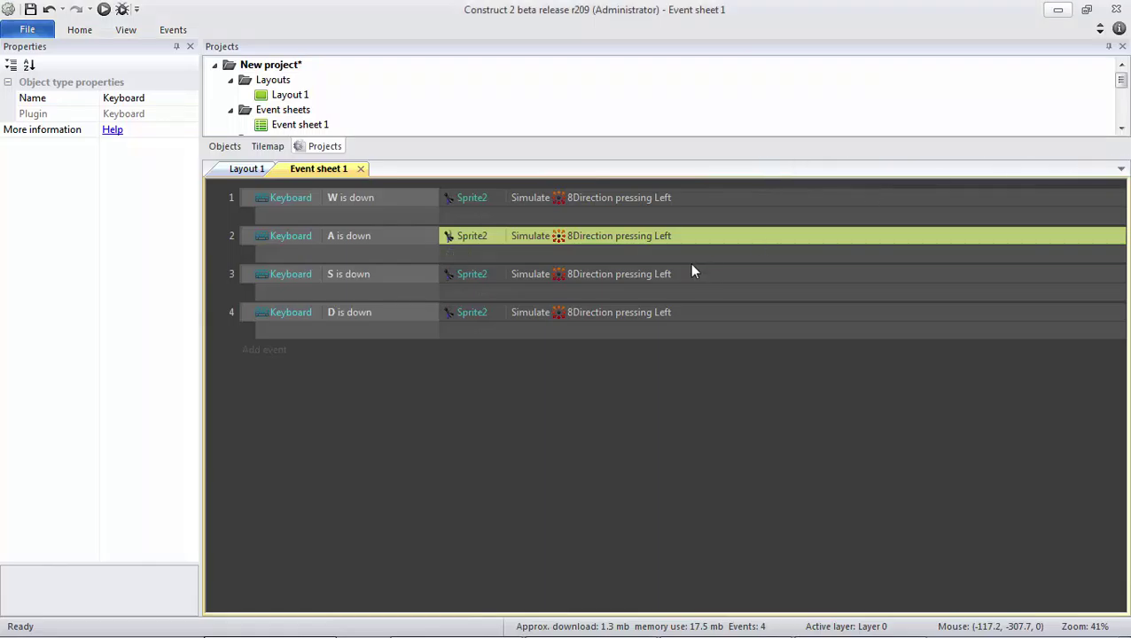
{"action": "double_click", "coordinate": [665, 198]}
{"action": "left_click", "coordinate": [926, 108]}
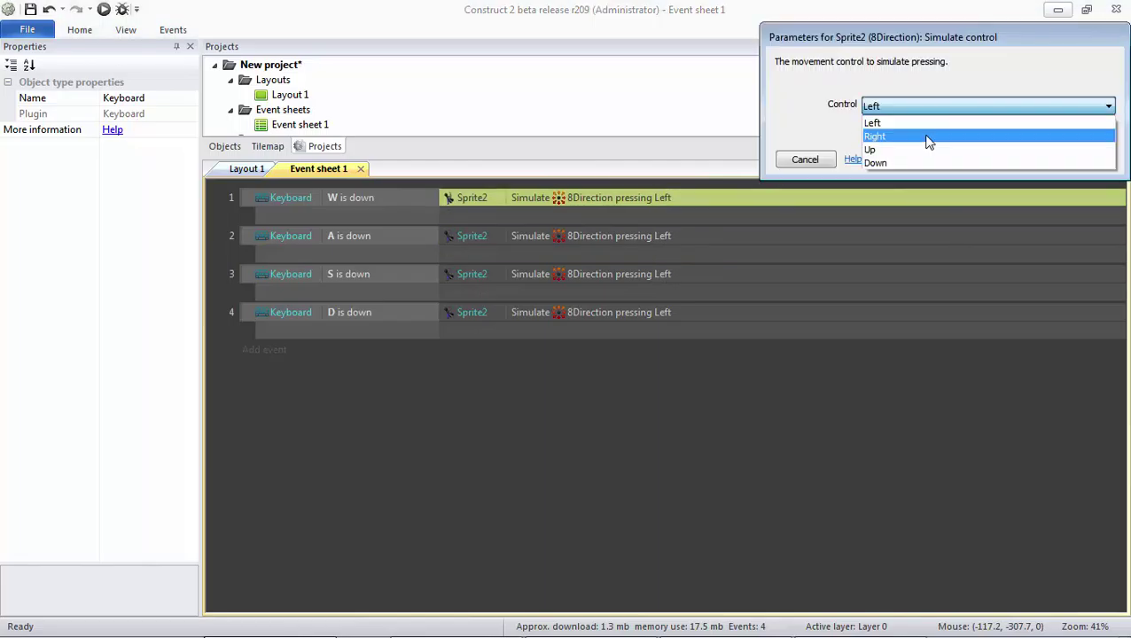
{"action": "left_click", "coordinate": [924, 149]}
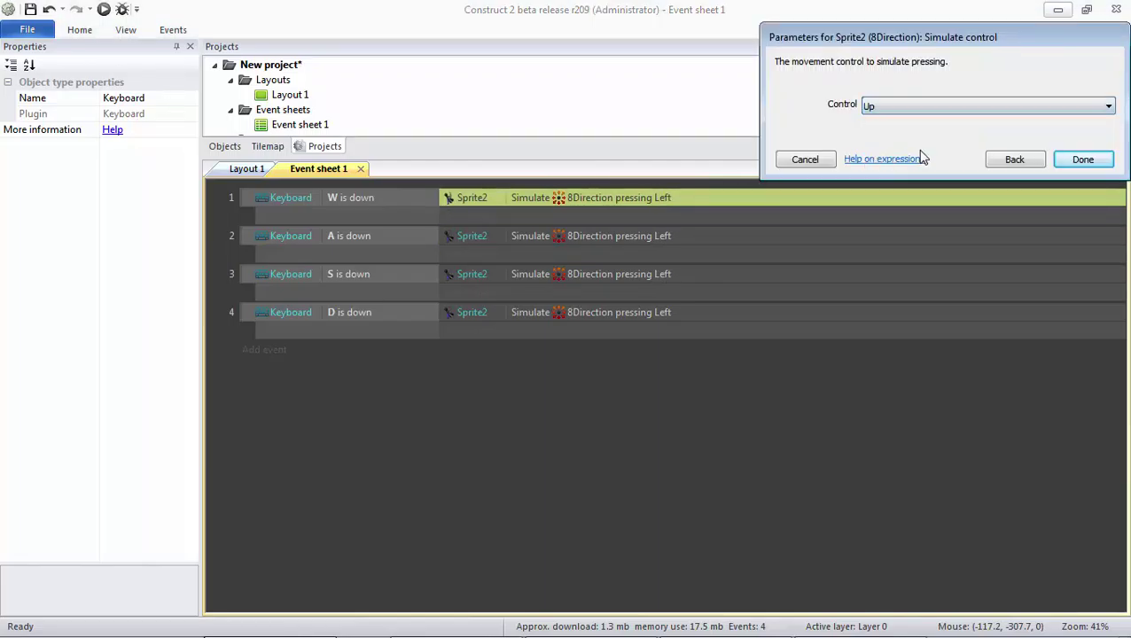
{"action": "left_click", "coordinate": [1078, 160]}
- Set the S event to simulate Down and the D event to Right, then return to Layout 1
{"action": "double_click", "coordinate": [626, 272]}
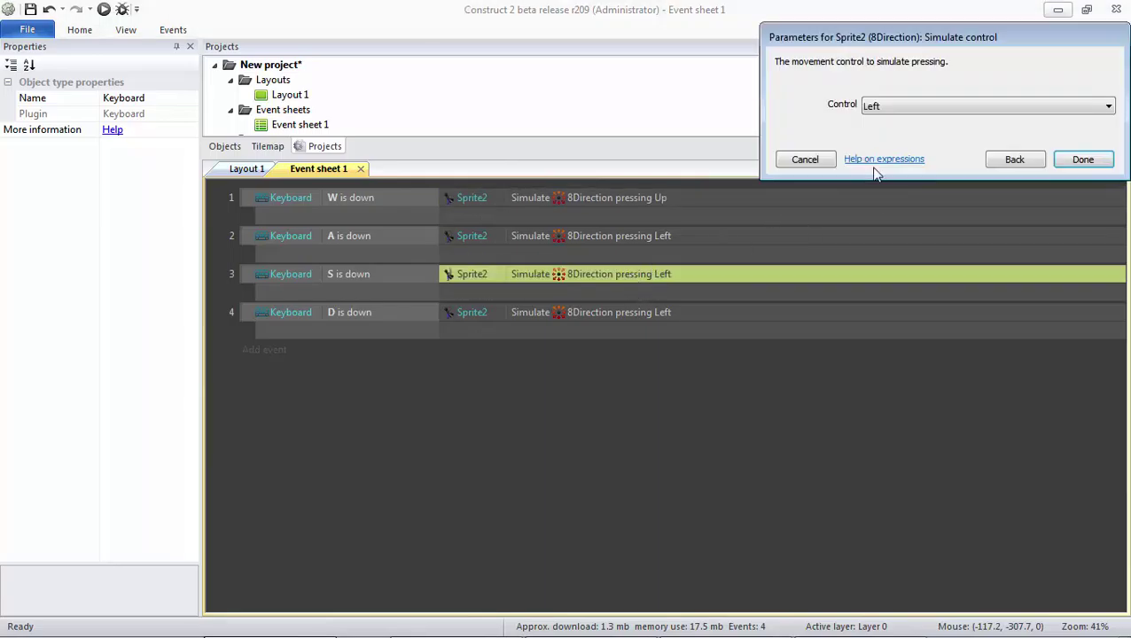
{"action": "left_click", "coordinate": [926, 108]}
{"action": "left_click", "coordinate": [906, 165]}
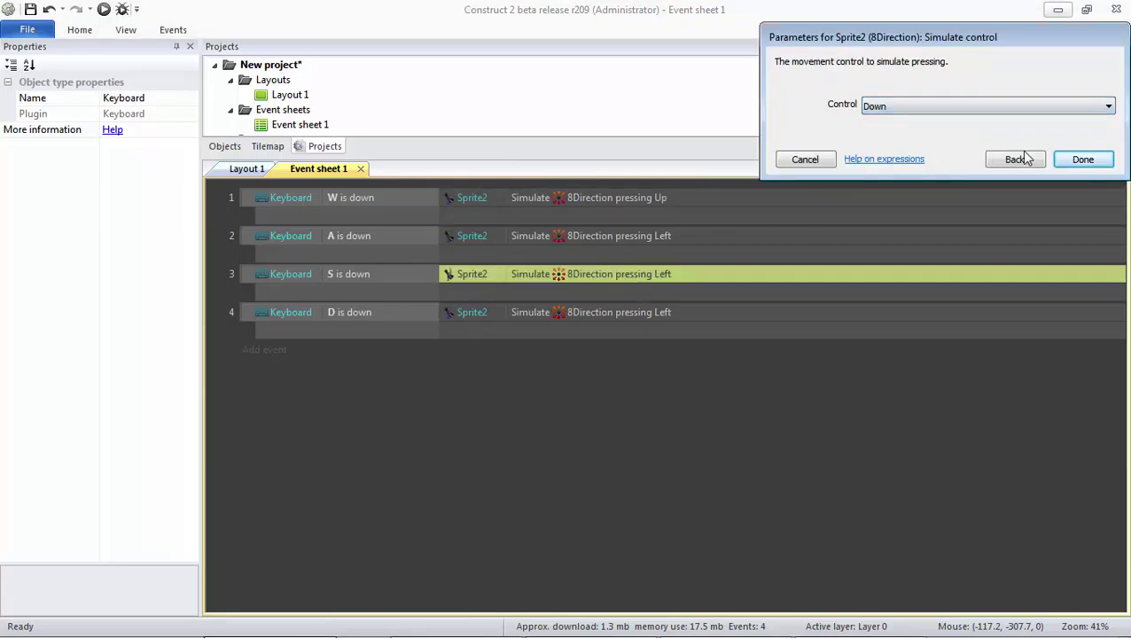
{"action": "left_click", "coordinate": [1084, 159]}
{"action": "left_click", "coordinate": [648, 319]}
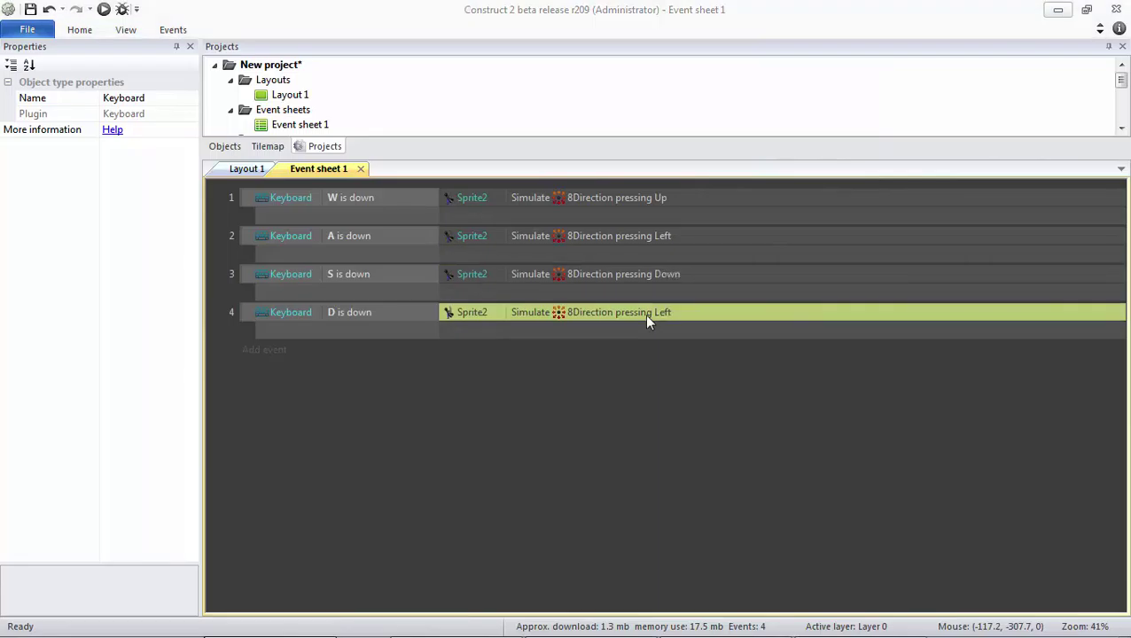
{"action": "double_click", "coordinate": [647, 321]}
{"action": "left_click", "coordinate": [889, 106]}
{"action": "left_click", "coordinate": [894, 137]}
{"action": "left_click", "coordinate": [1107, 107]}
{"action": "left_click", "coordinate": [1077, 136]}
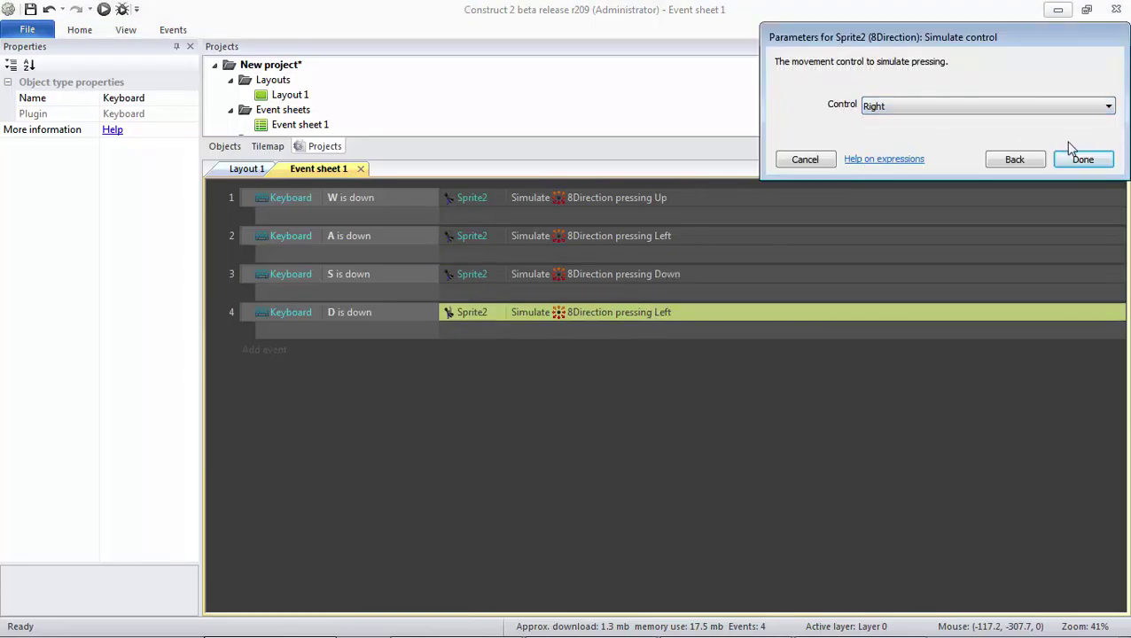
{"action": "left_click", "coordinate": [1080, 158]}
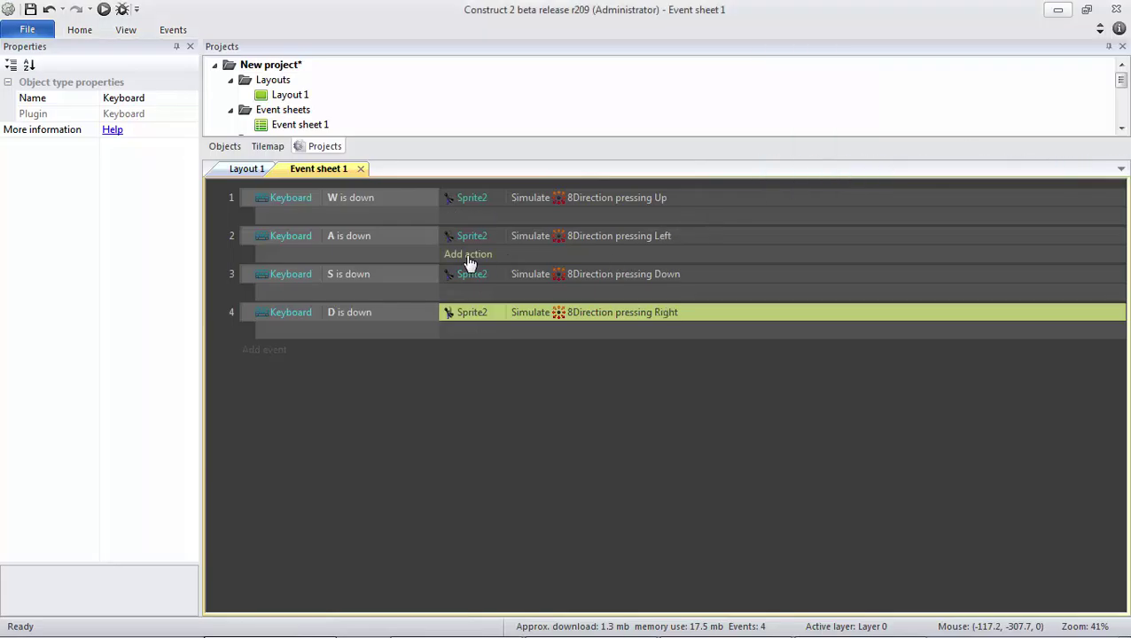
{"action": "left_click", "coordinate": [243, 169]}
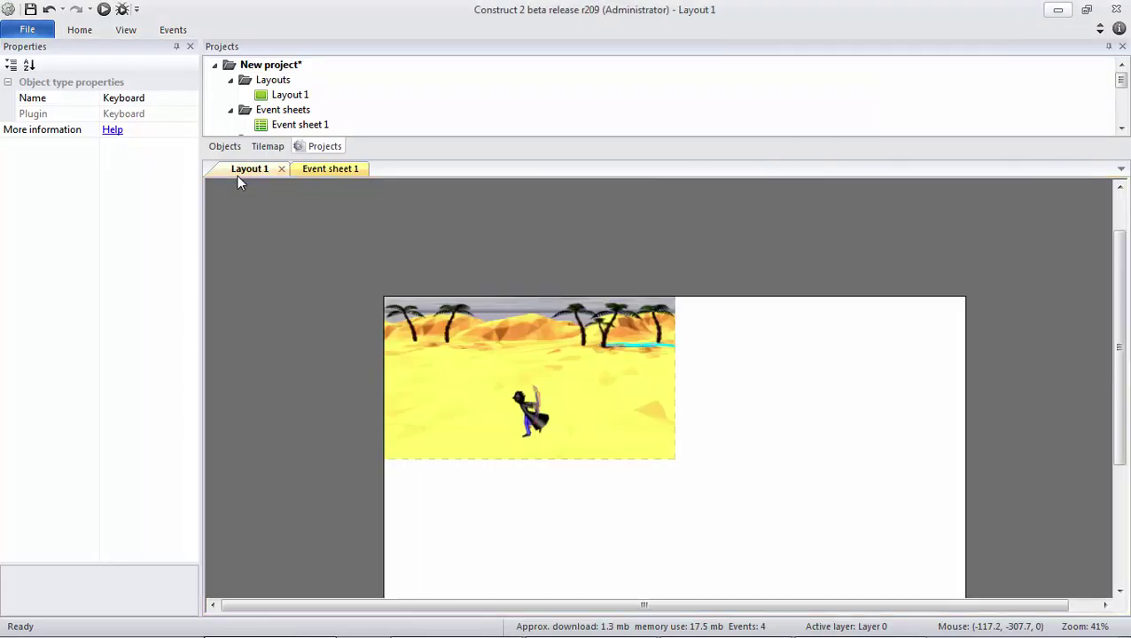
- Run a Chrome preview of Layout 1 and move the preview window to the screen centre
{"action": "left_click", "coordinate": [103, 11]}
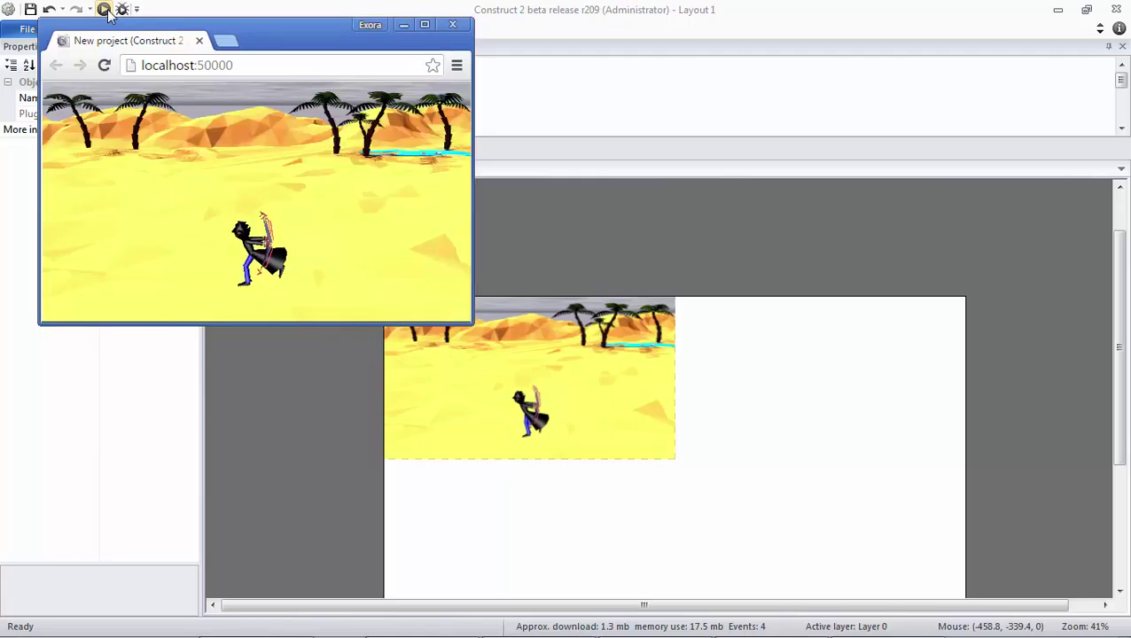
{"action": "left_click_drag", "start_coordinate": [336, 38], "coordinate": [706, 120]}
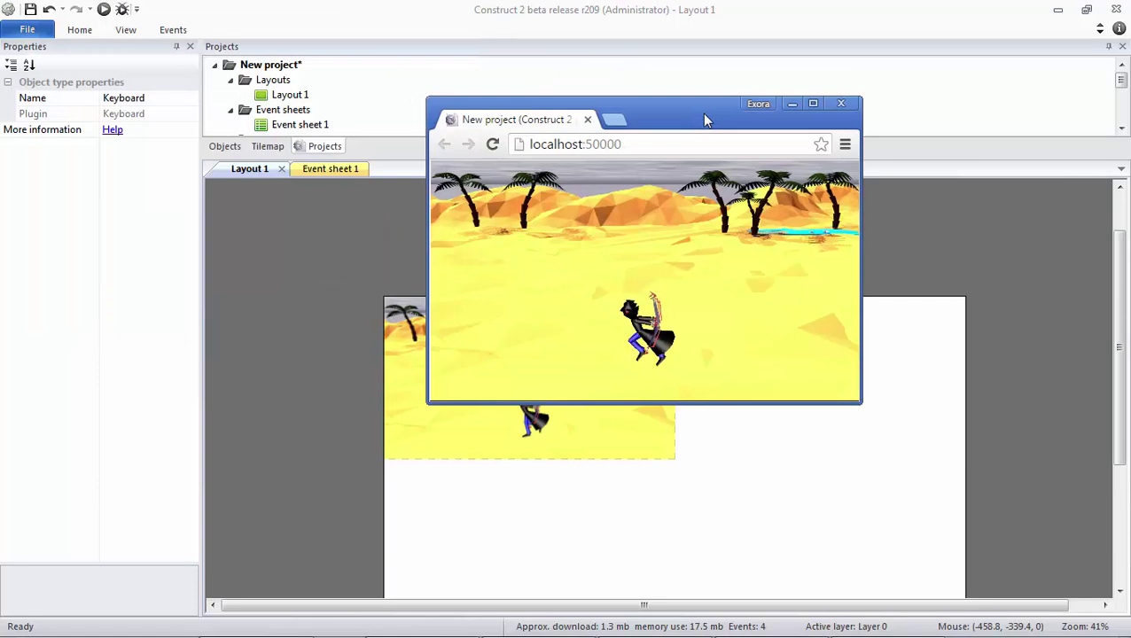
- Walk the archer right, left, up and down, then out of view and back
{"action": "key", "text": "Right"}
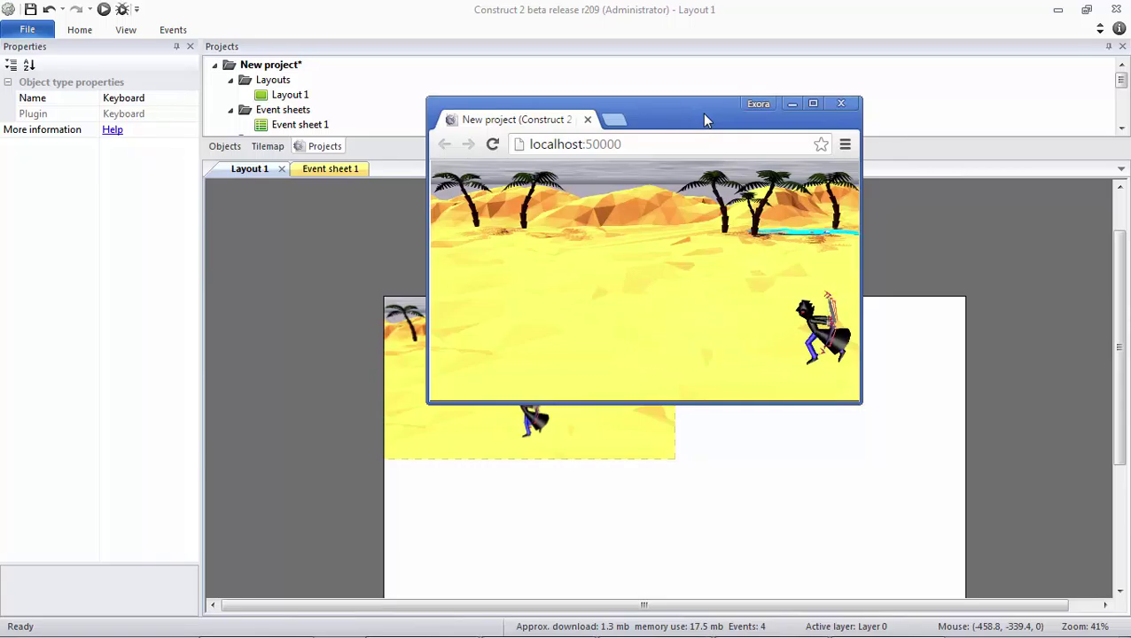
{"action": "key", "text": "Left"}
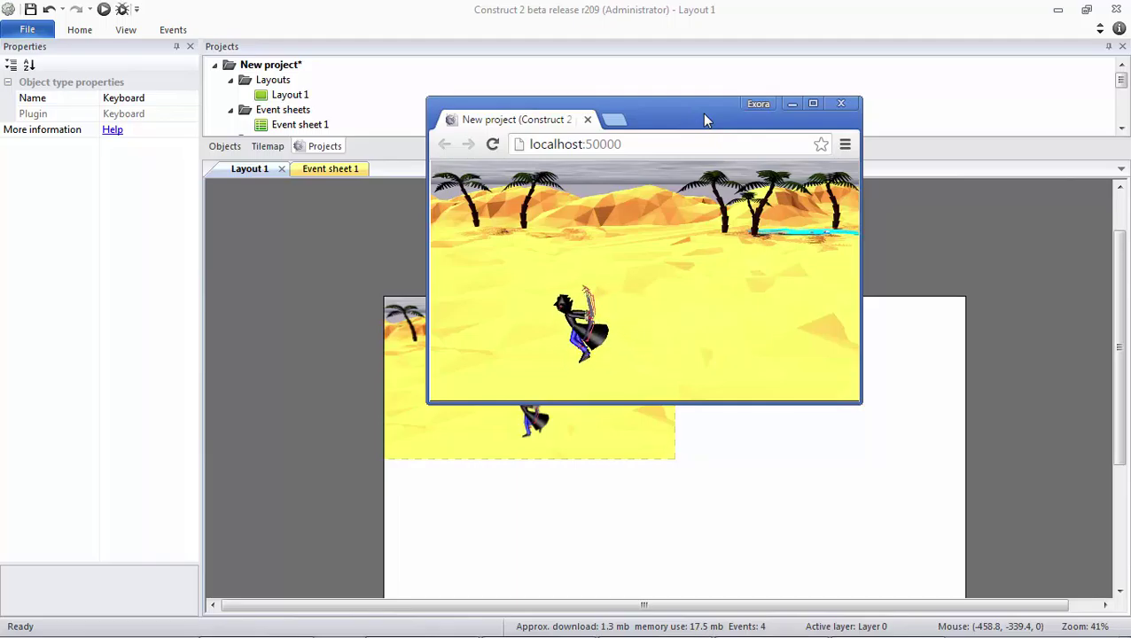
{"action": "key", "text": "Up"}
{"action": "key", "text": "Down"}
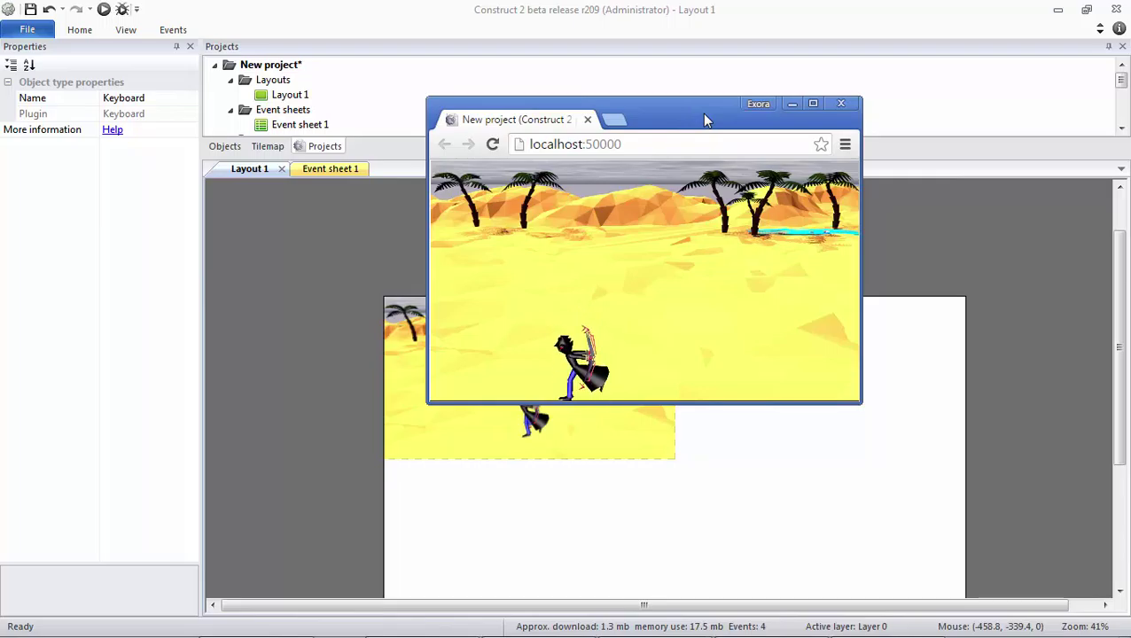
{"action": "key", "text": "Left"}
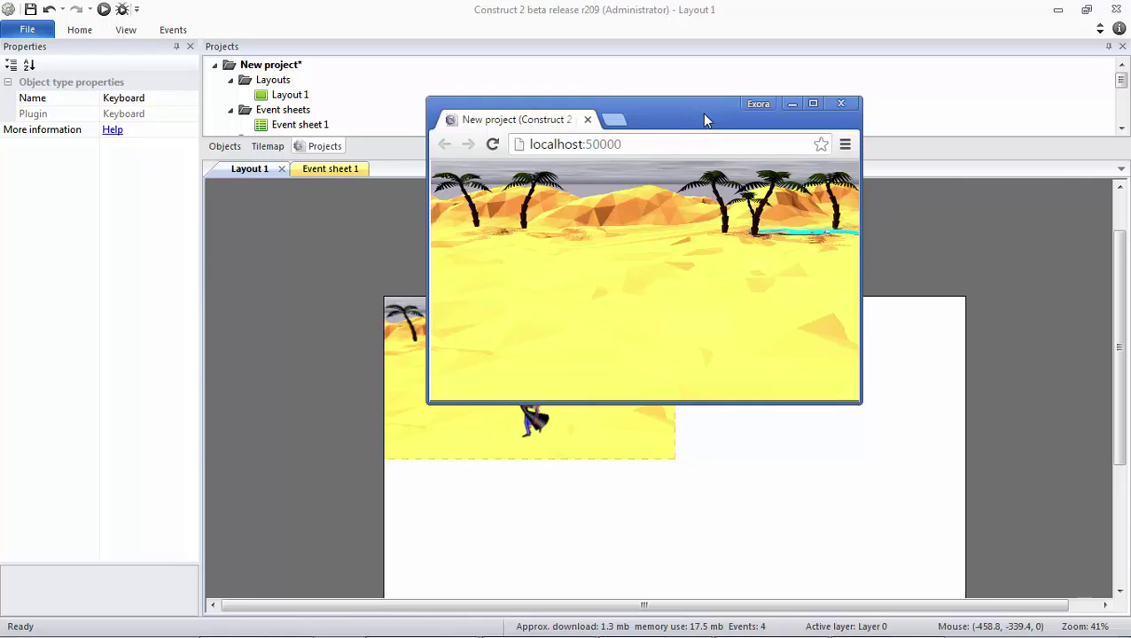
{"action": "key", "text": "Right"}
- Close the Chrome preview window to return to the Layout 1 editor
{"action": "left_click", "coordinate": [842, 106]}
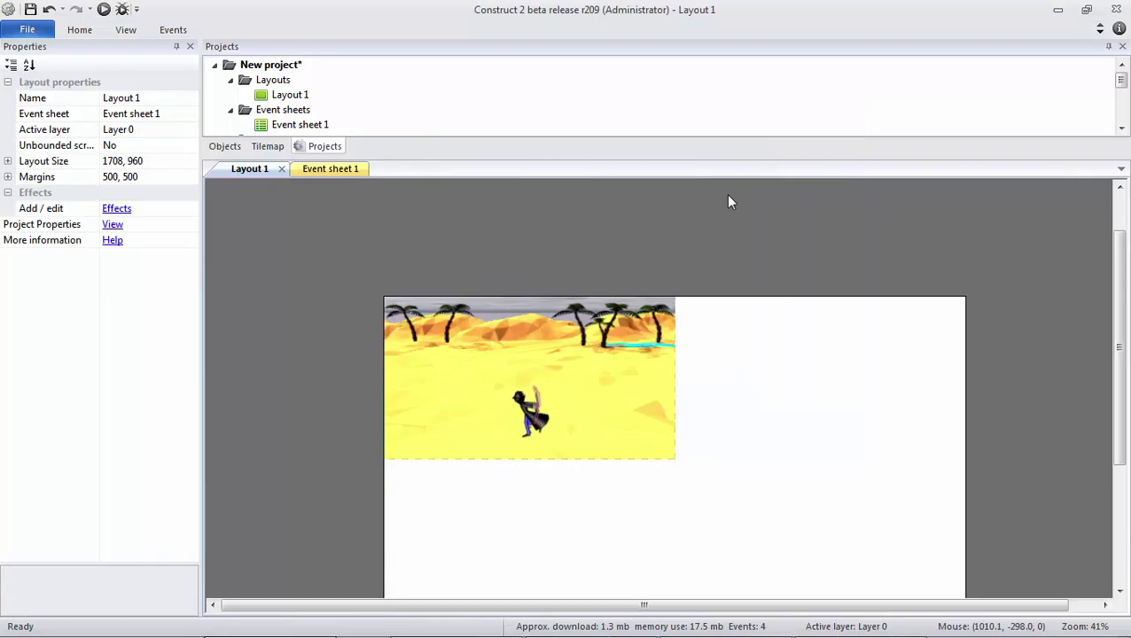